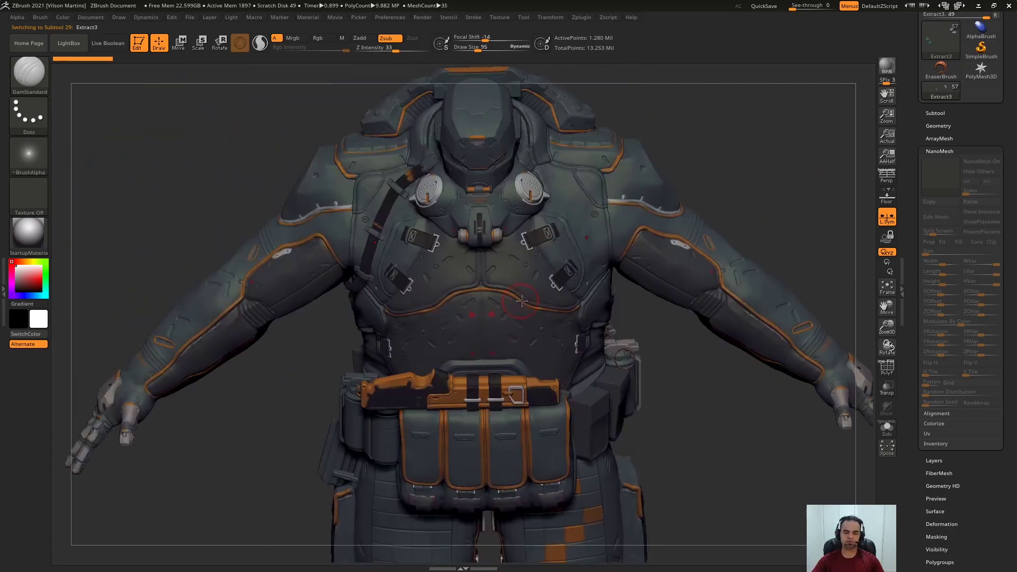
# Examine the armoured character from several angles and isolate the belt pouches to inspect their mesh
pyautogui.moveTo(526, 288); pyautogui.dragTo(555, 264)
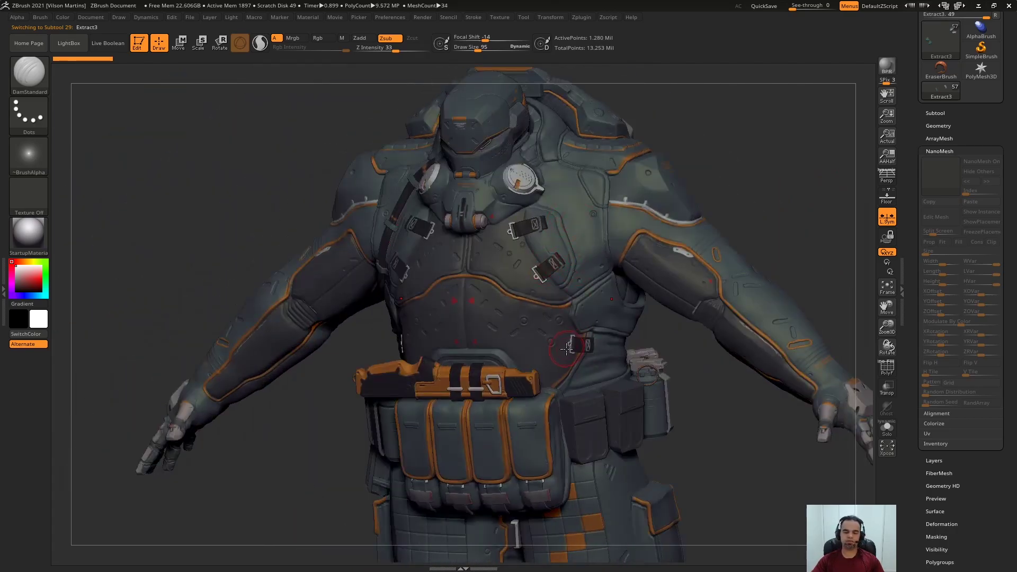
pyautogui.moveTo(575, 344); pyautogui.dragTo(627, 318)
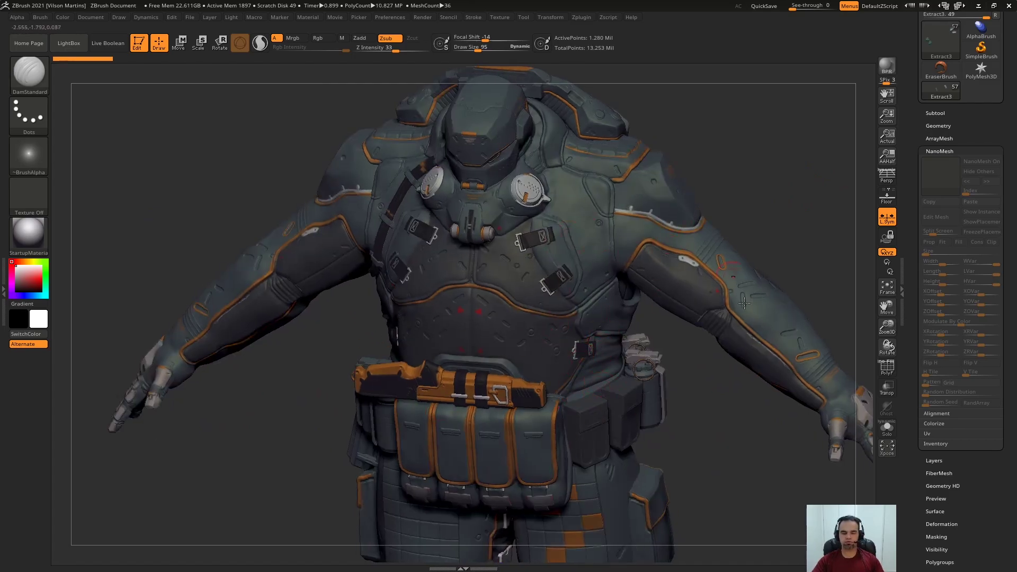
pyautogui.keyDown('alt'); pyautogui.moveTo(610, 394); pyautogui.dragTo(549, 377, button='right'); pyautogui.keyUp('alt')
pyautogui.keyDown('alt'); pyautogui.click(530, 298); pyautogui.keyUp('alt')
pyautogui.hotkey('shift', 's')
pyautogui.keyDown('ctrl'); pyautogui.moveTo(539, 287); pyautogui.dragTo(529, 333, button='right'); pyautogui.keyUp('ctrl')
pyautogui.keyDown('alt'); pyautogui.moveTo(456, 211); pyautogui.dragTo(610, 328, button='right'); pyautogui.keyUp('alt')
pyautogui.moveTo(476, 260); pyautogui.dragTo(434, 225, button='right')
pyautogui.moveTo(584, 288)
pyautogui.mouseDown(button='right')
pyautogui.moveTo(615, 337)
pyautogui.moveTo(597, 302)
pyautogui.moveTo(574, 308)
pyautogui.moveTo(575, 274)
pyautogui.moveTo(594, 313)
pyautogui.mouseUp(button='right')
pyautogui.hotkey('shift', 's')
pyautogui.press('s')
pyautogui.moveTo(595, 314); pyautogui.dragTo(589, 314)
pyautogui.moveTo(568, 268)
pyautogui.mouseDown(button='right')
pyautogui.moveTo(591, 315)
pyautogui.moveTo(570, 264)
pyautogui.moveTo(583, 320)
pyautogui.moveTo(547, 325)
pyautogui.moveTo(513, 415)
pyautogui.mouseUp(button='right')
pyautogui.hotkey('shift', 's')
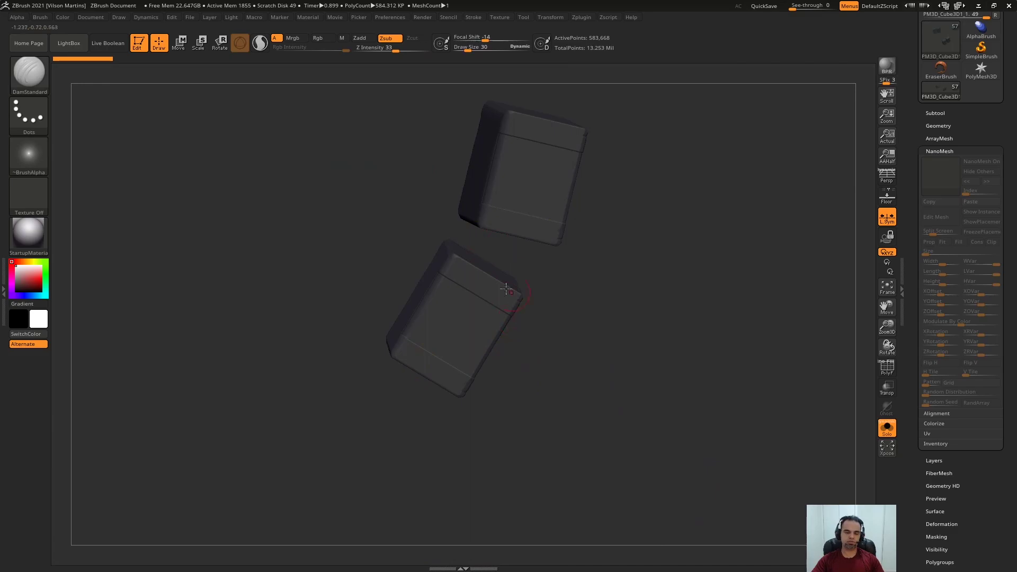
pyautogui.moveTo(474, 350); pyautogui.dragTo(543, 345, button='right')
pyautogui.hotkey('shift', 's')
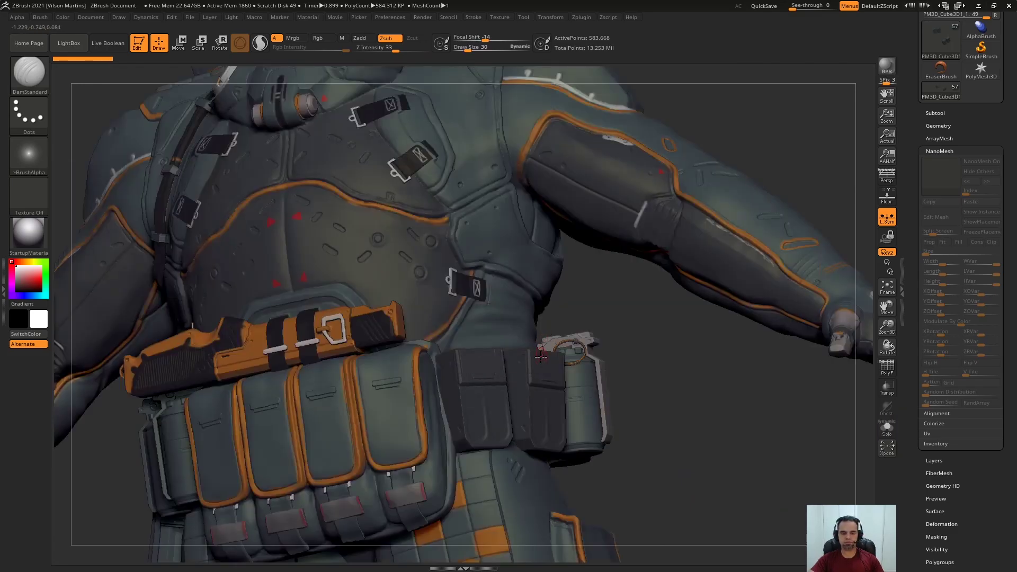
# Isolate the belt grenades, inspect their polygroups with the polyframe, and return to the full character
pyautogui.keyDown('alt'); pyautogui.click(585, 392); pyautogui.keyUp('alt')
pyautogui.hotkey('shift', 's')
pyautogui.moveTo(585, 393); pyautogui.dragTo(551, 387, button='right')
pyautogui.keyDown('ctrl'); pyautogui.moveTo(551, 387); pyautogui.dragTo(630, 243, button='right'); pyautogui.keyUp('ctrl')
pyautogui.hotkey('shift', 'f')
pyautogui.moveTo(630, 244); pyautogui.dragTo(594, 266, button='right')
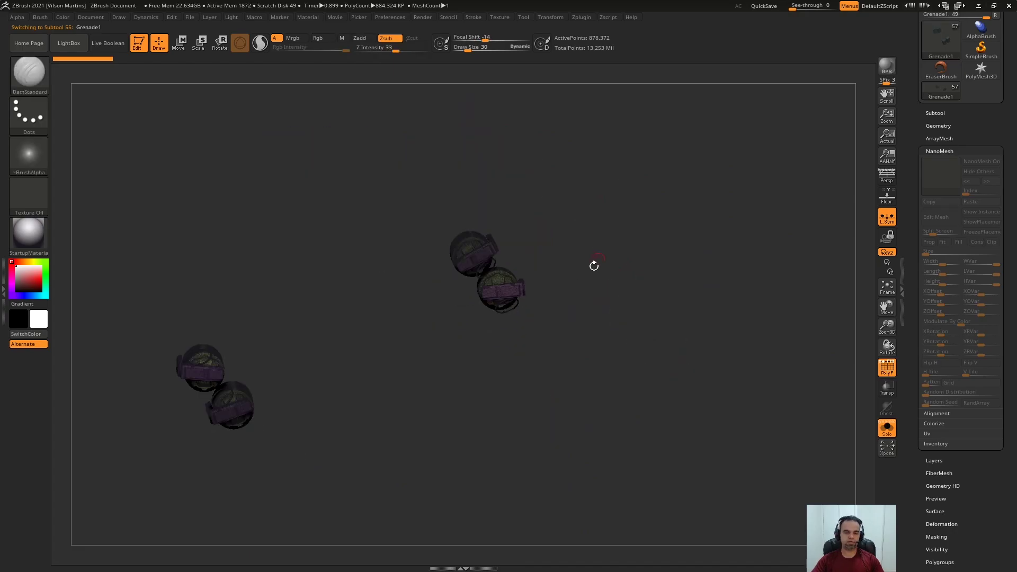
pyautogui.hotkey('shift', 's')
pyautogui.keyDown('shift'); pyautogui.moveTo(571, 357); pyautogui.dragTo(592, 292, button='right'); pyautogui.keyUp('shift')
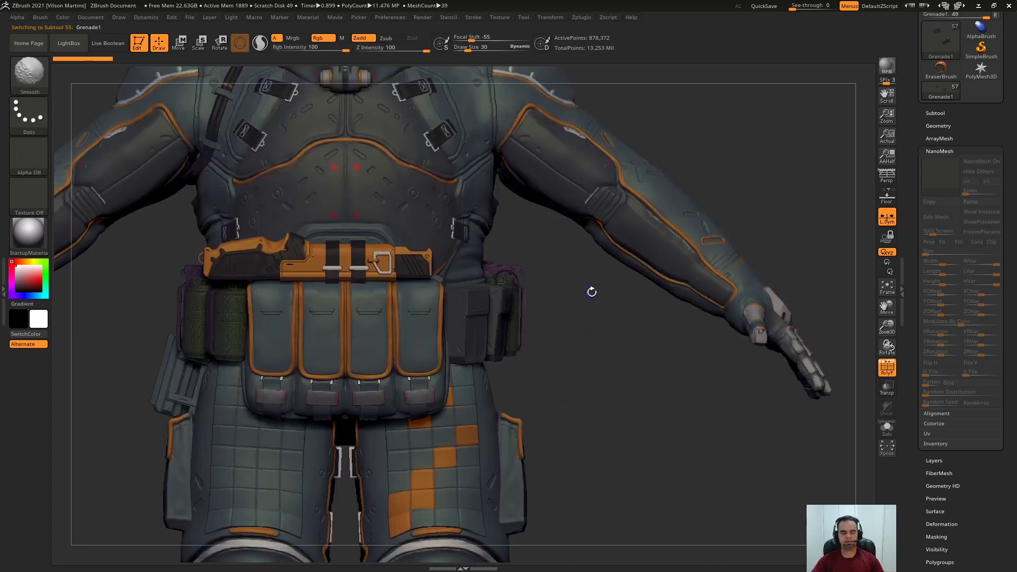
pyautogui.hotkey('shift', 'f')
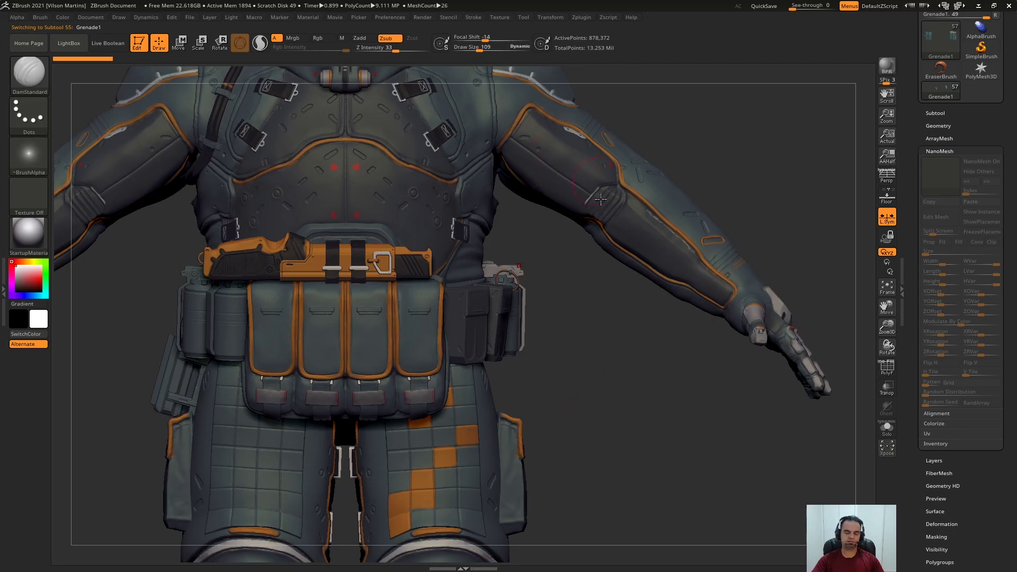
pyautogui.keyDown('ctrl'); pyautogui.moveTo(626, 403); pyautogui.dragTo(688, 234, button='right'); pyautogui.keyUp('ctrl')
pyautogui.press('f')
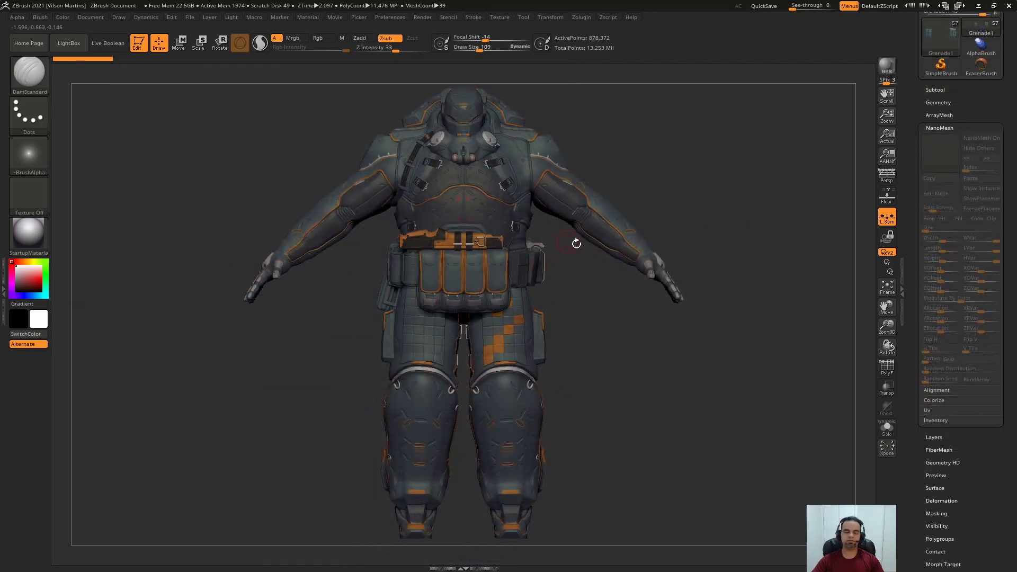
pyautogui.moveTo(593, 285); pyautogui.dragTo(620, 284, button='right')
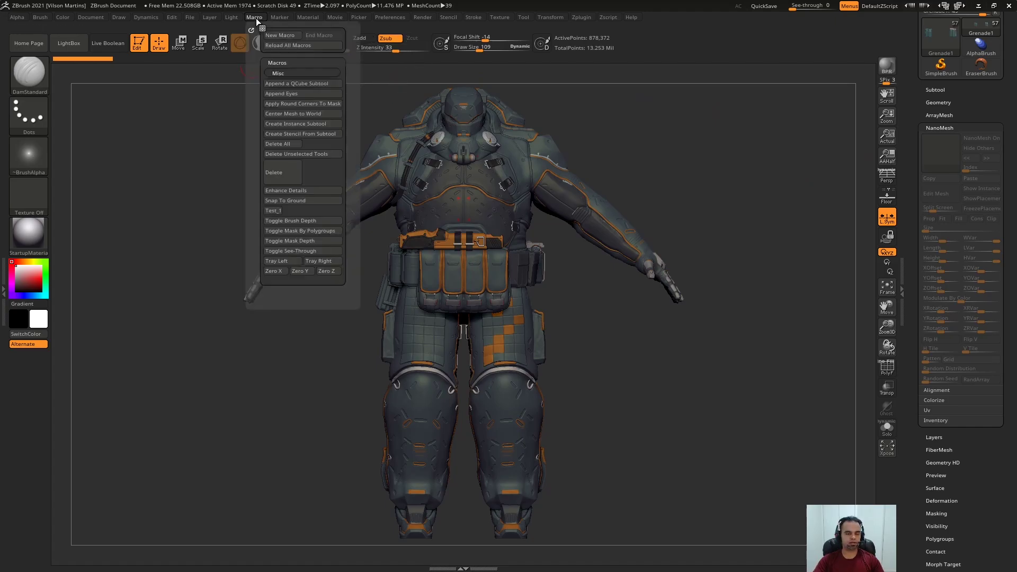
# Open the side tray and dock the Macro palette in it
pyautogui.click(3, 291)
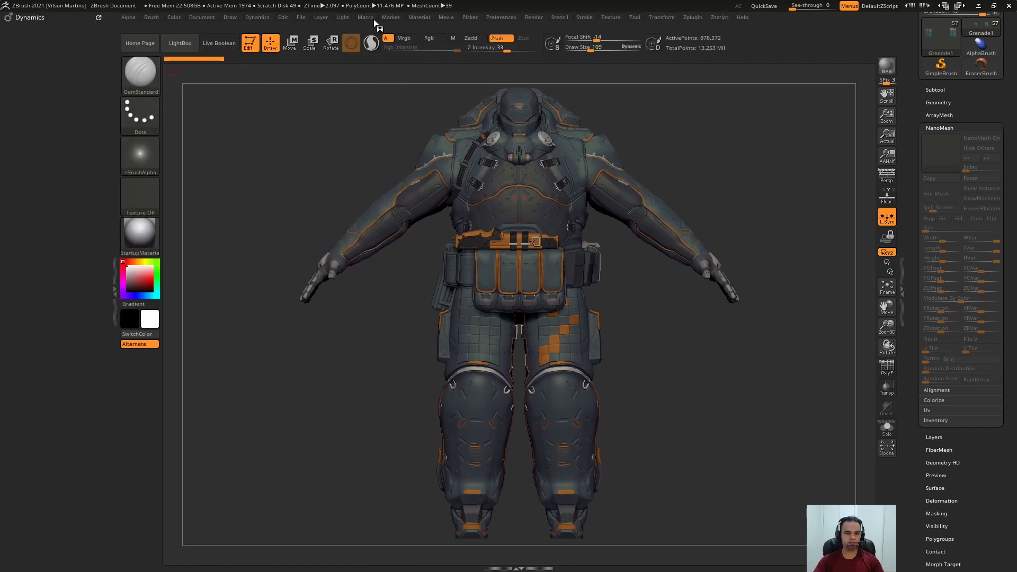
pyautogui.click(371, 17)
pyautogui.moveTo(361, 24); pyautogui.dragTo(32, 71)
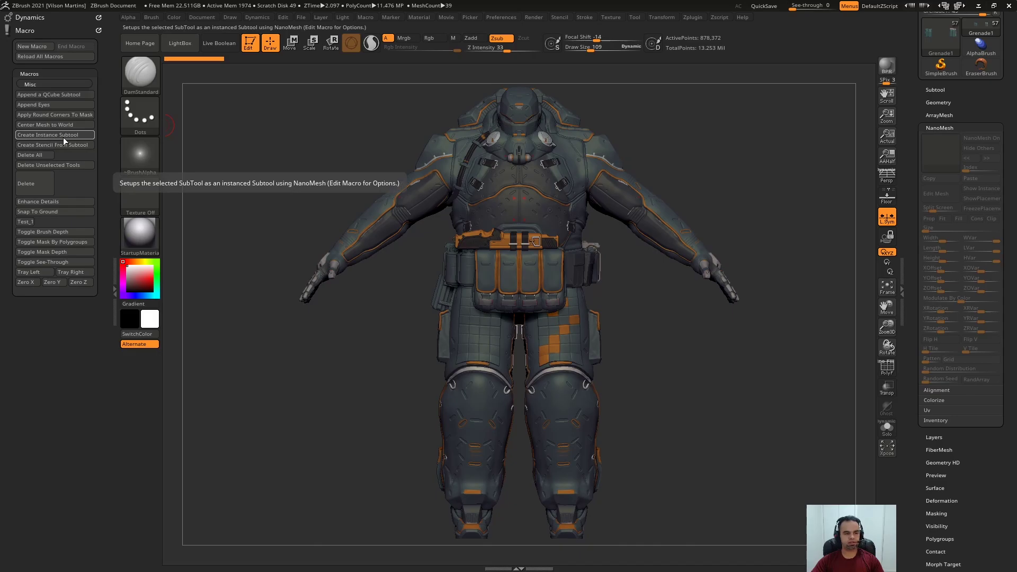
# Hide the existing belt grenades and pouches, and isolate the single grenade from the Grenades subtool folder
pyautogui.moveTo(756, 165); pyautogui.dragTo(627, 279)
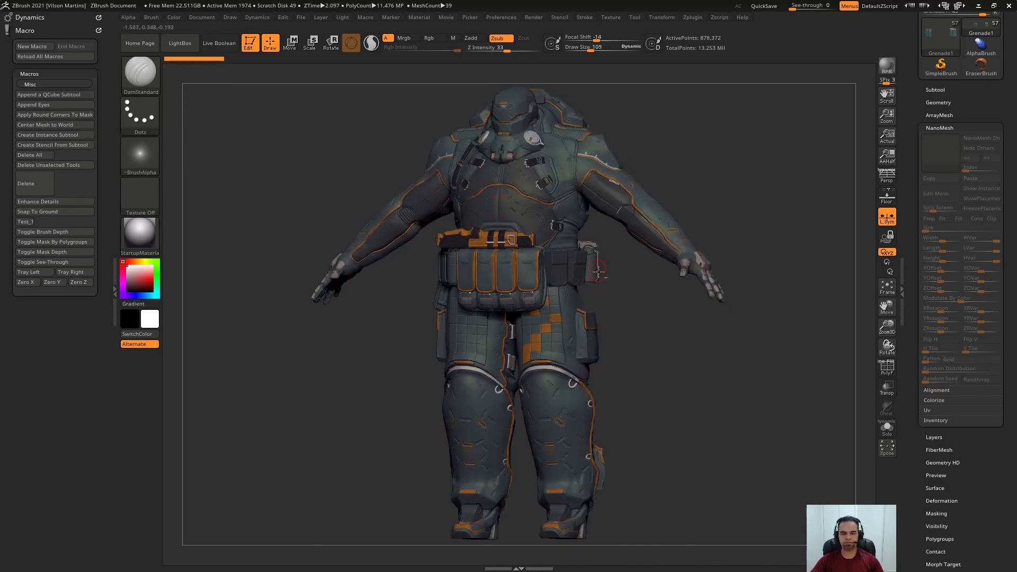
pyautogui.click(936, 89)
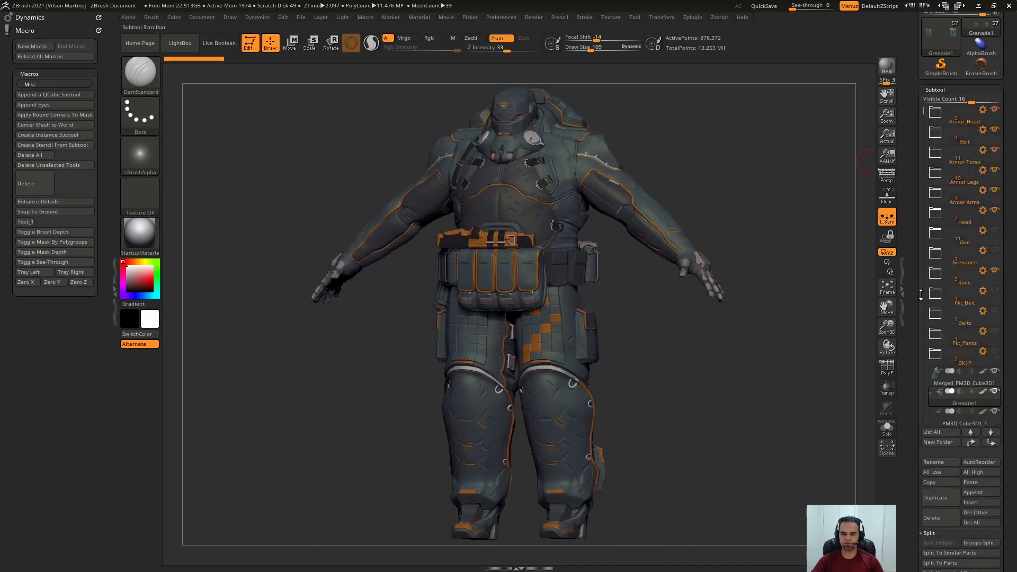
pyautogui.moveTo(925, 115); pyautogui.dragTo(925, 172)
pyautogui.moveTo(995, 331); pyautogui.dragTo(995, 351)
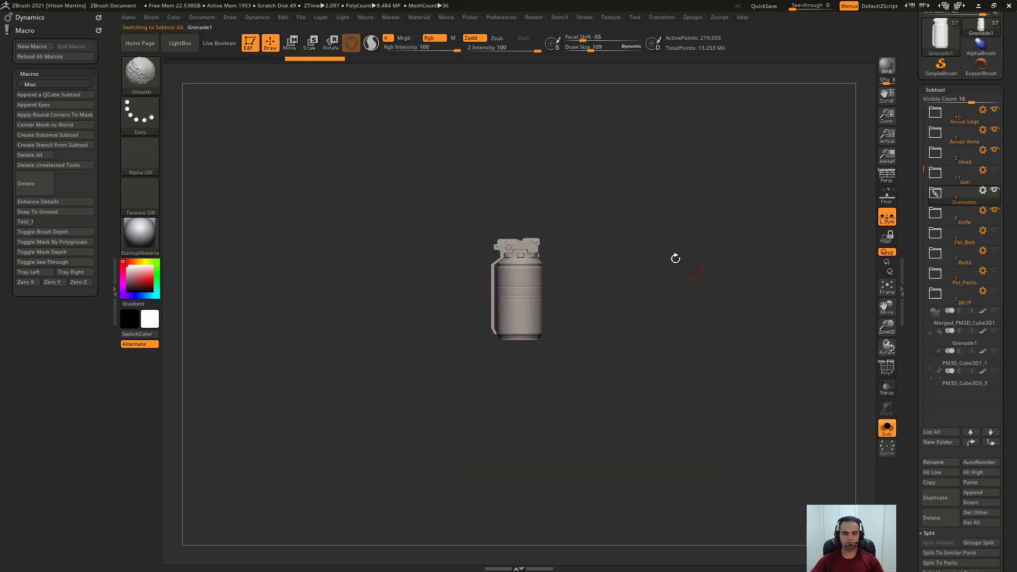
pyautogui.press('f')
pyautogui.hotkey('shift', 'f')
pyautogui.hotkey('shift', 'f')
pyautogui.moveTo(551, 287); pyautogui.dragTo(691, 269)
# Try to rotate the isolated grenade about its vertical axis in the top view
pyautogui.press('w')
pyautogui.moveTo(691, 269); pyautogui.dragTo(686, 318)
pyautogui.moveTo(573, 255)
pyautogui.mouseDown()
pyautogui.moveTo(557, 236)
pyautogui.moveTo(563, 243)
pyautogui.mouseUp()
pyautogui.hotkey('ctrl', 'z')
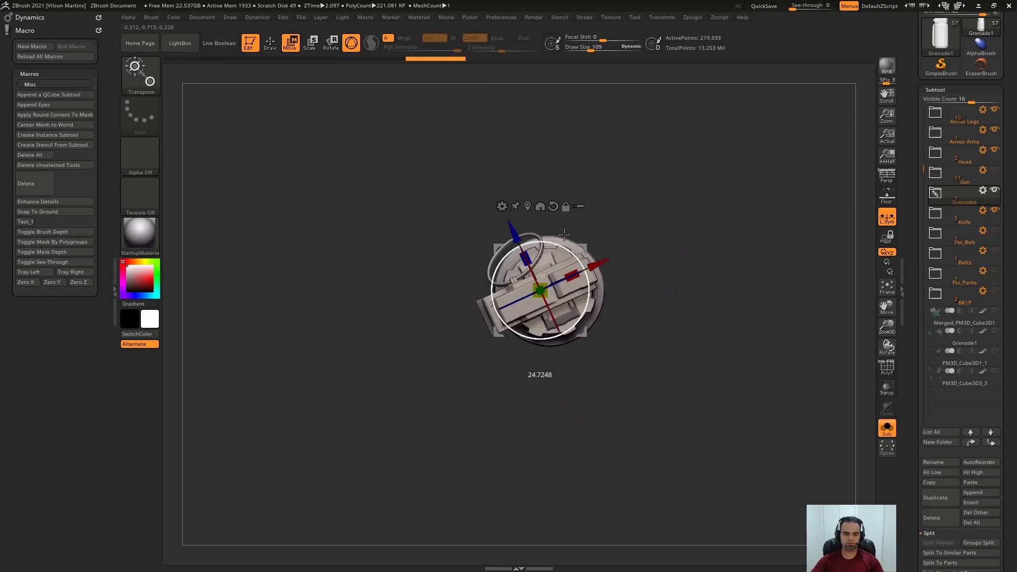
pyautogui.hotkey('ctrl', 'z')
# Rotate the grenade about its vertical axis so that its lever faces the front view
pyautogui.keyDown('shift'); pyautogui.moveTo(638, 312); pyautogui.dragTo(639, 280); pyautogui.keyUp('shift')
pyautogui.press('q')
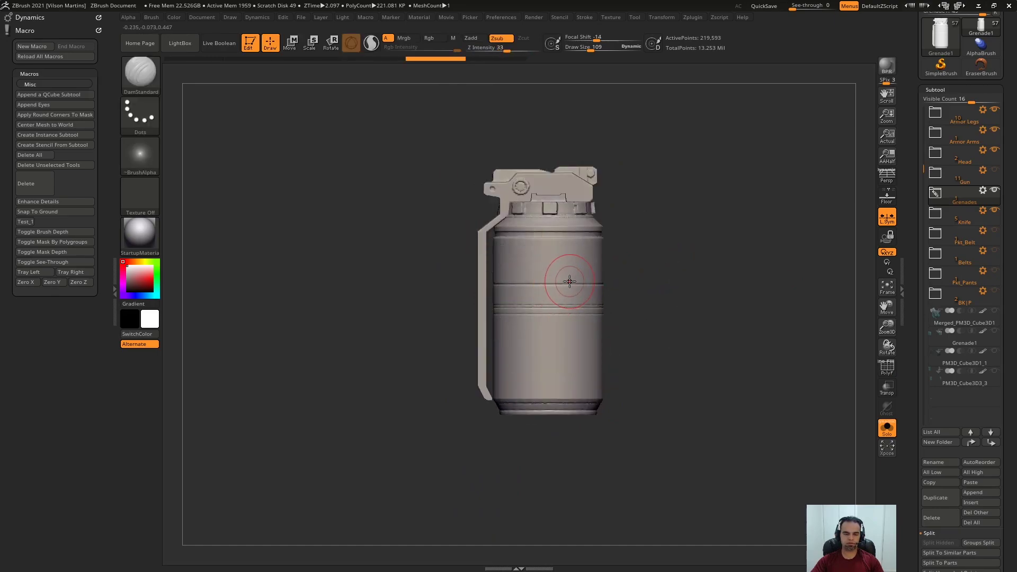
pyautogui.press('w')
pyautogui.moveTo(558, 290); pyautogui.dragTo(639, 284)
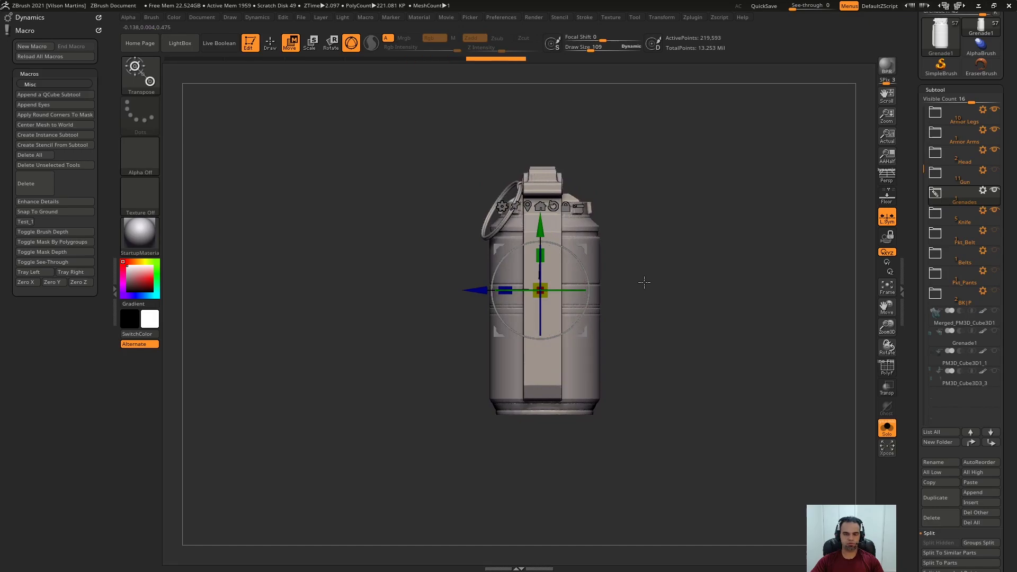
pyautogui.press('q')
pyautogui.keyDown('alt'); pyautogui.moveTo(682, 178); pyautogui.dragTo(747, 345); pyautogui.keyUp('alt')
pyautogui.press('f')
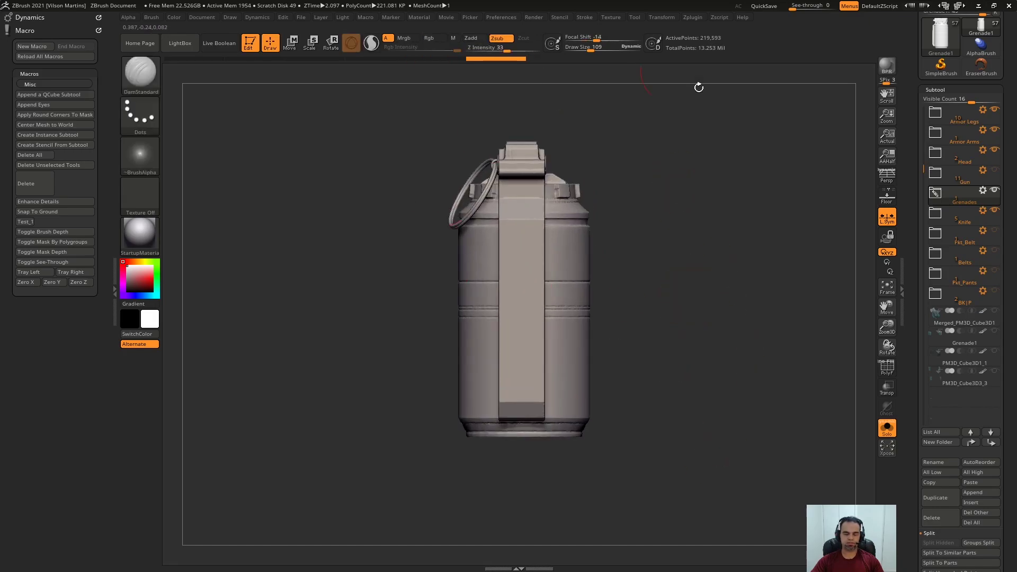
pyautogui.press('f')
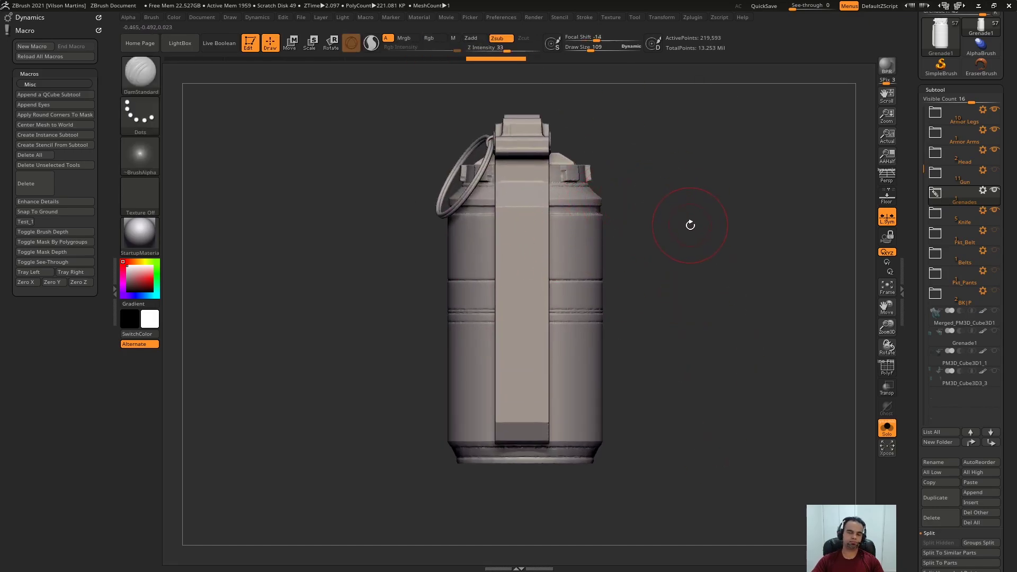
pyautogui.keyDown('alt'); pyautogui.moveTo(691, 225); pyautogui.dragTo(684, 227); pyautogui.keyUp('alt')
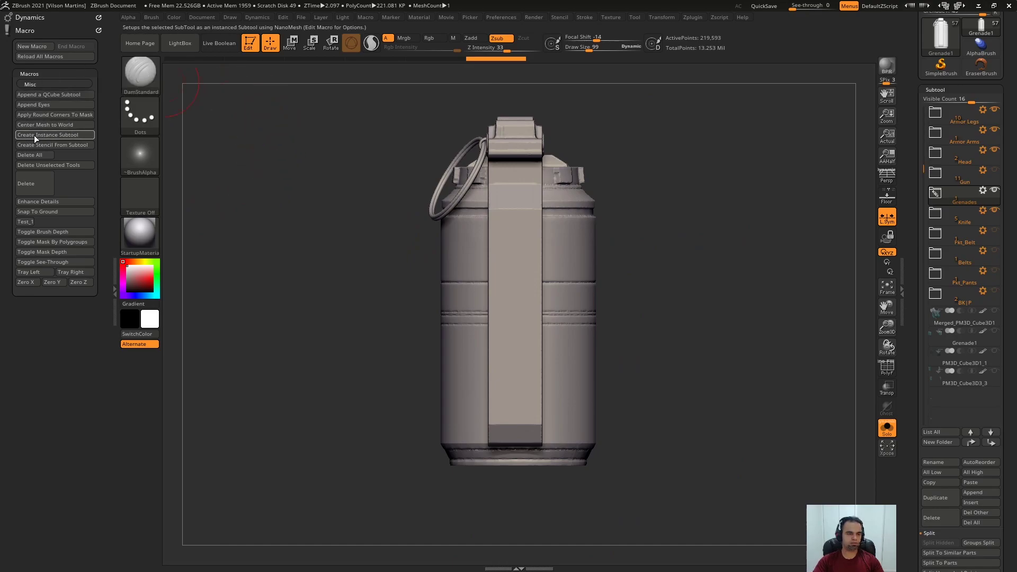
# Run the Create Instance Subtool macro on the grenade
pyautogui.click(56, 135)
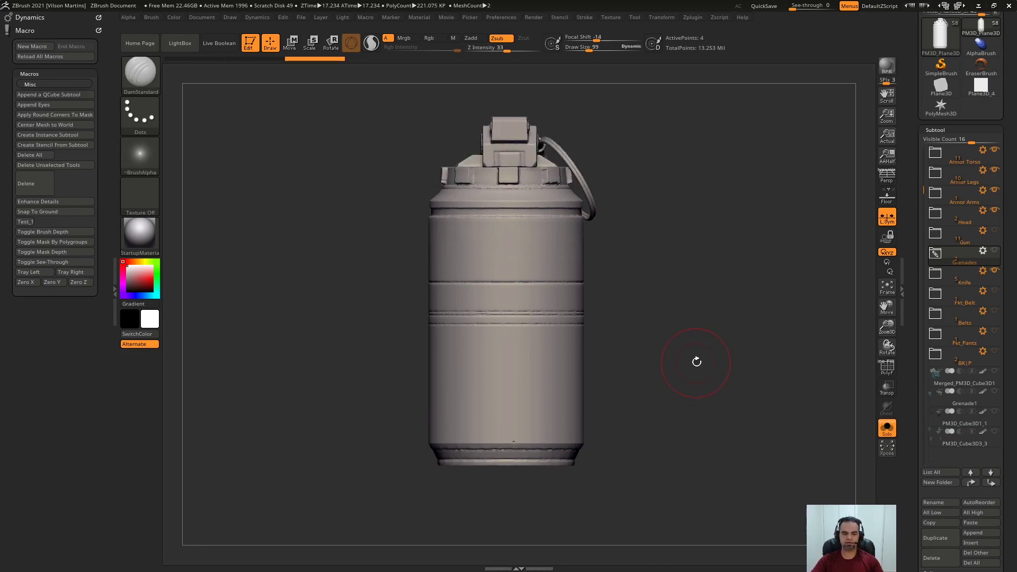
pyautogui.moveTo(697, 358); pyautogui.dragTo(576, 237)
pyautogui.press('w')
pyautogui.keyDown('alt'); pyautogui.moveTo(746, 249); pyautogui.dragTo(752, 321); pyautogui.keyUp('alt')
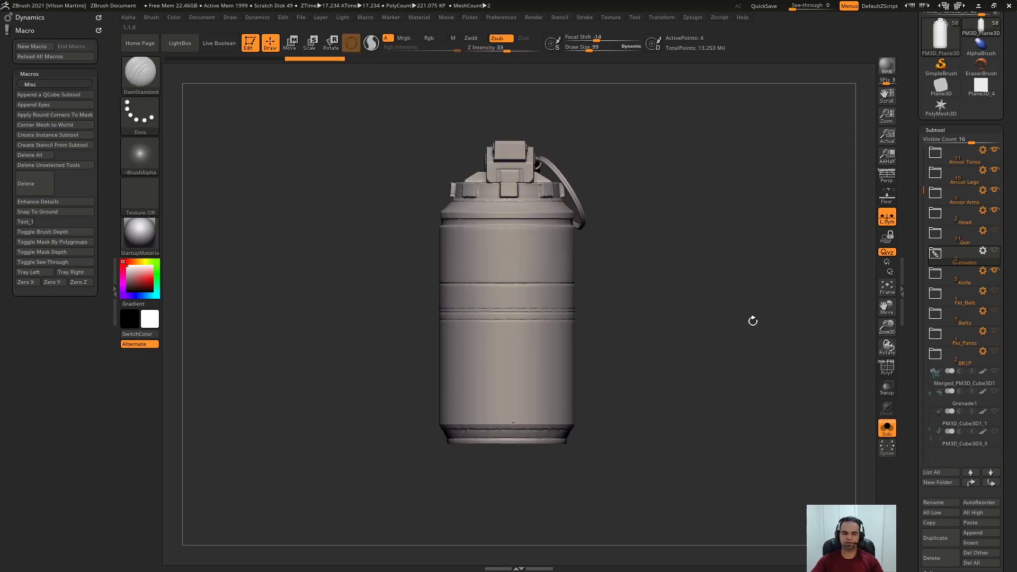
# Expand the Grenades folder and open the NanoMesh settings of the PM3D_Plane3D_5 instance subtool
pyautogui.click(935, 253)
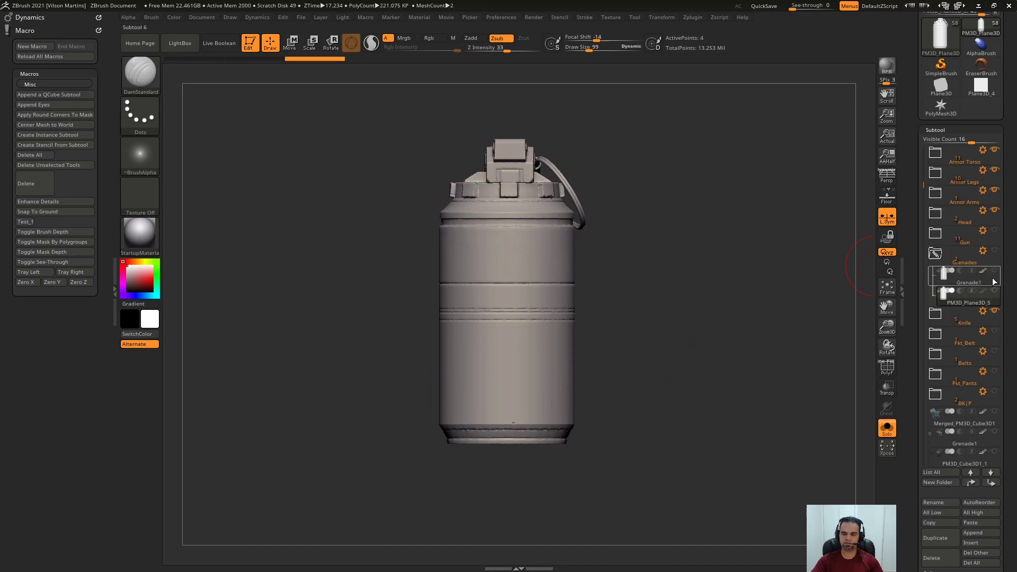
pyautogui.click(960, 295)
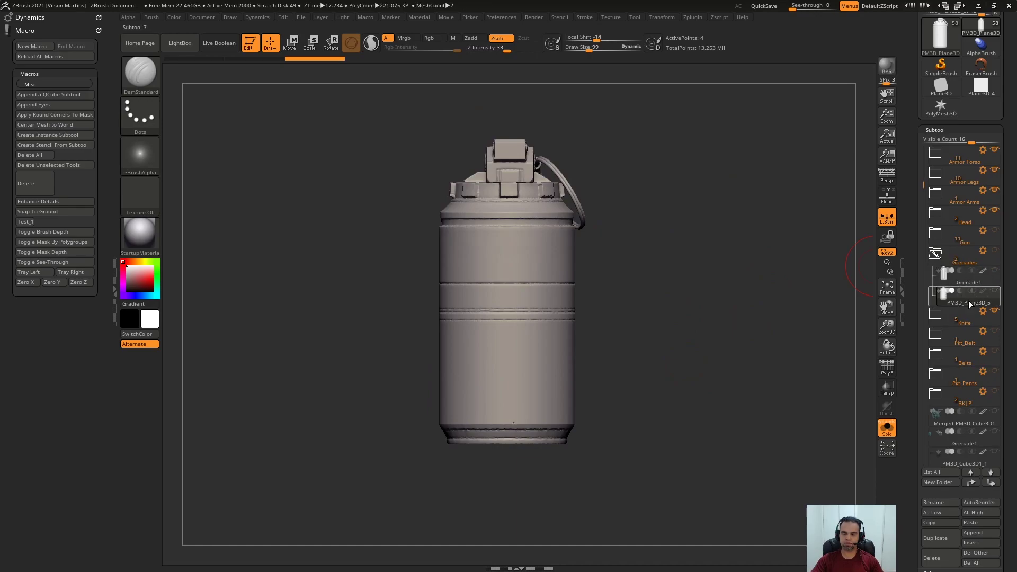
pyautogui.click(968, 130)
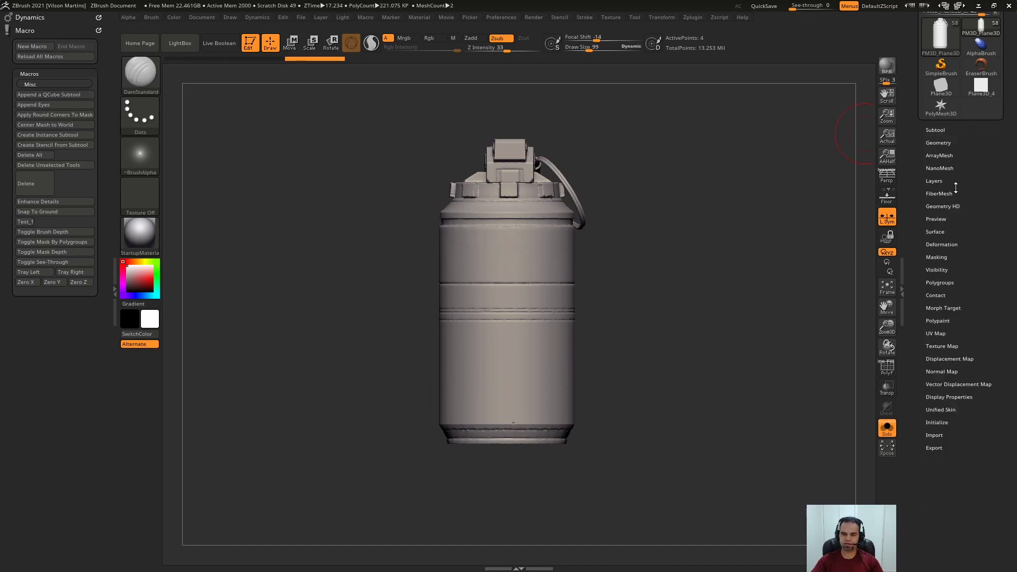
pyautogui.click(951, 168)
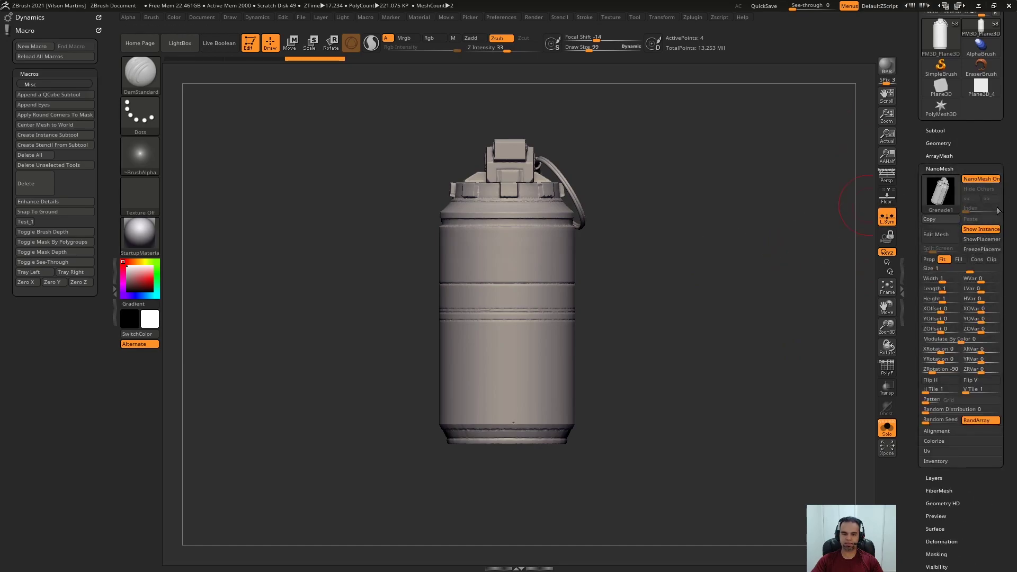
# Show the full character again and move the grenade instance out beside the left hip
pyautogui.keyDown('alt'); pyautogui.moveTo(689, 191); pyautogui.dragTo(708, 171); pyautogui.keyUp('alt')
pyautogui.click(708, 234)
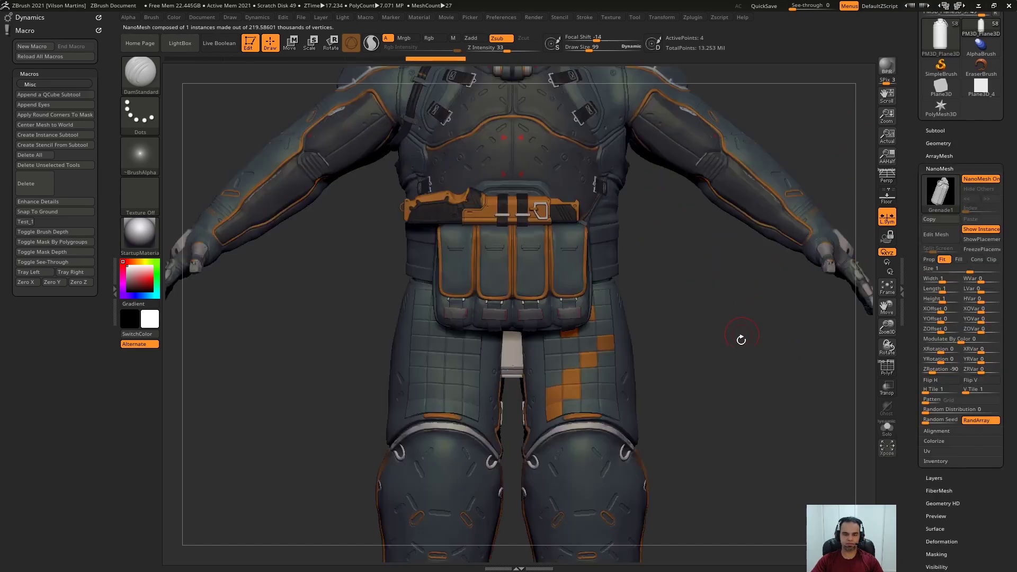
pyautogui.keyDown('alt'); pyautogui.moveTo(743, 327); pyautogui.dragTo(719, 303); pyautogui.keyUp('alt')
pyautogui.press('w')
pyautogui.moveTo(557, 245); pyautogui.dragTo(648, 219)
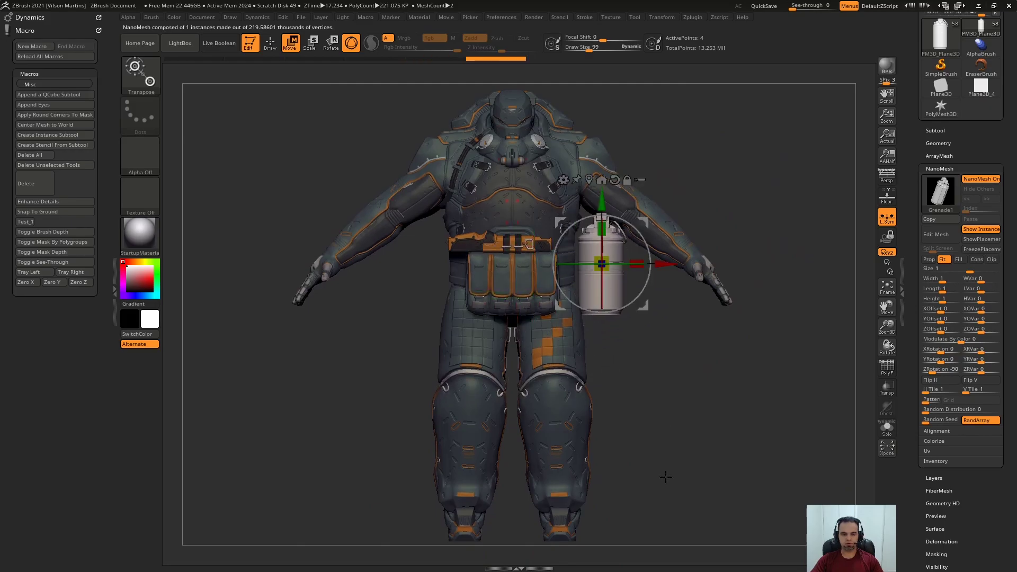
# Scale the grenade instance down and fit it against the character's left hip at belt height
pyautogui.keyDown('alt'); pyautogui.moveTo(665, 470); pyautogui.dragTo(679, 509); pyautogui.keyUp('alt')
pyautogui.press('r')
pyautogui.moveTo(607, 259); pyautogui.dragTo(585, 294)
pyautogui.moveTo(660, 264); pyautogui.dragTo(622, 263)
pyautogui.keyDown('alt'); pyautogui.moveTo(658, 302); pyautogui.dragTo(670, 336); pyautogui.keyUp('alt')
pyautogui.moveTo(670, 337); pyautogui.dragTo(626, 347)
pyautogui.moveTo(586, 285); pyautogui.dragTo(479, 313)
pyautogui.press('q')
pyautogui.moveTo(683, 419)
pyautogui.keyDown('alt'); pyautogui.mouseDown()
pyautogui.moveTo(690, 355)
pyautogui.moveTo(675, 349)
pyautogui.moveTo(674, 418)
pyautogui.moveTo(513, 288)
pyautogui.moveTo(702, 293)
pyautogui.moveTo(471, 313)
pyautogui.mouseUp(); pyautogui.keyUp('alt')
pyautogui.moveTo(658, 331); pyautogui.dragTo(591, 205)
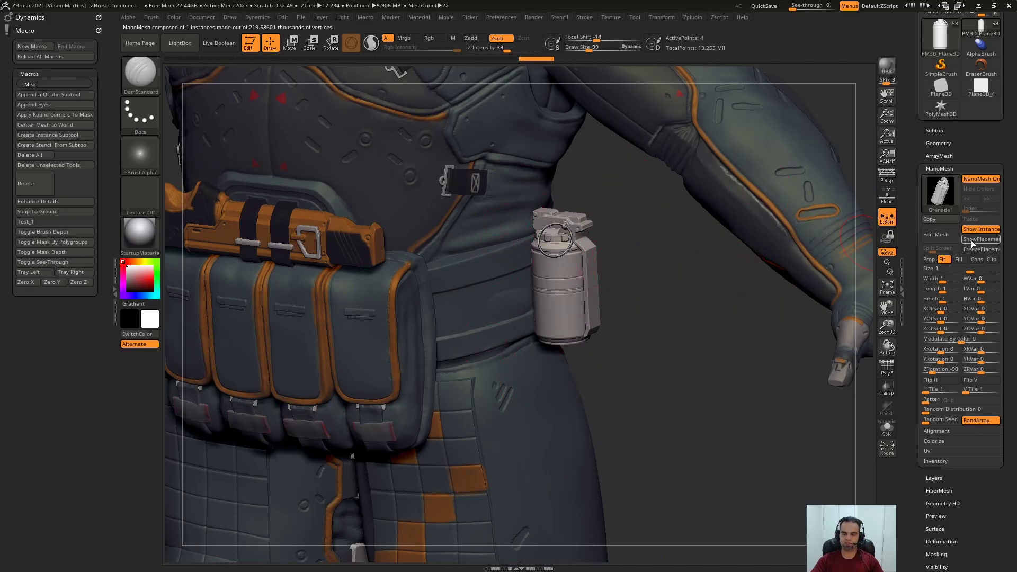
# Show the instance's NanoMesh placement plane with the polyframe on and the character visible around it
pyautogui.click(984, 239)
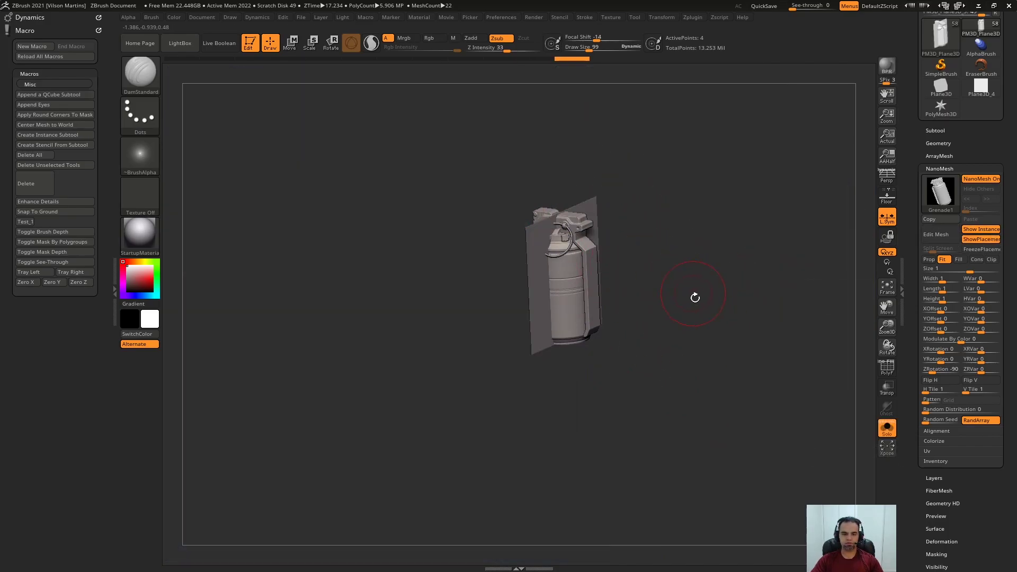
pyautogui.hotkey('shift', 'f')
pyautogui.moveTo(687, 232)
pyautogui.mouseDown()
pyautogui.moveTo(708, 203)
pyautogui.moveTo(539, 101)
pyautogui.mouseUp()
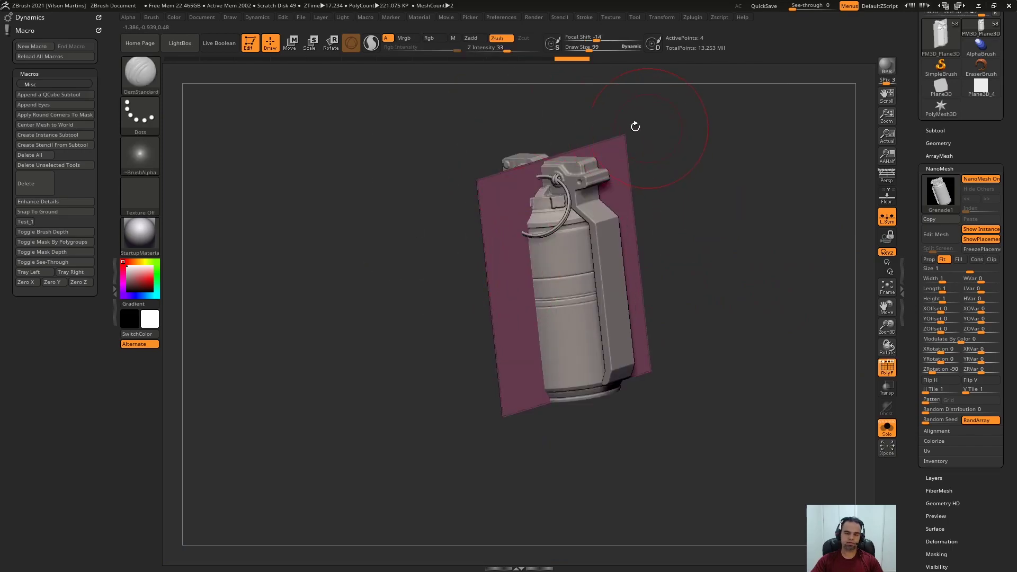
pyautogui.hotkey('alt', 's')
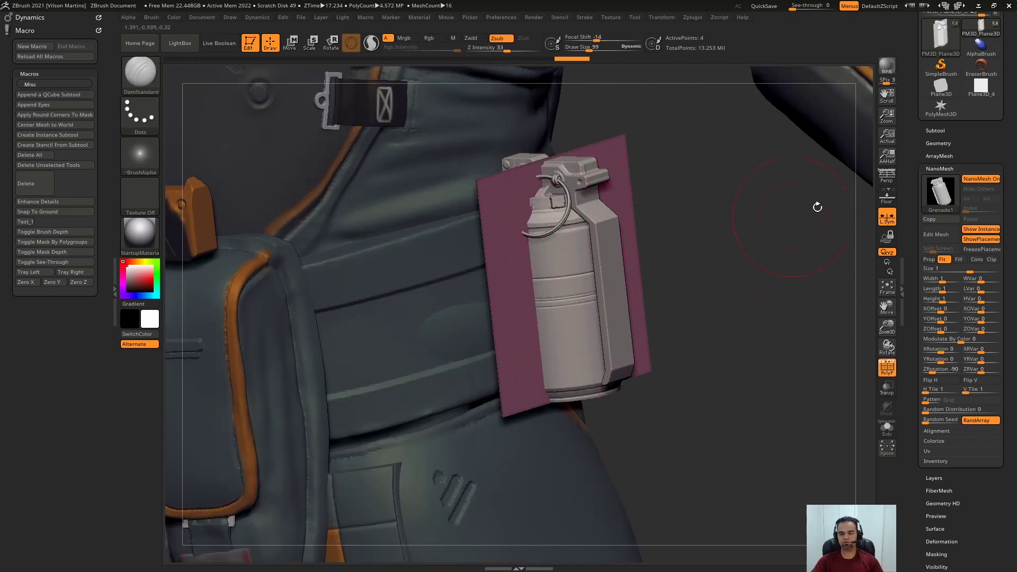
# Try deforming the placement plane's upper corner with brush strokes to test how the grenade instance follows
pyautogui.moveTo(585, 174); pyautogui.dragTo(586, 121)
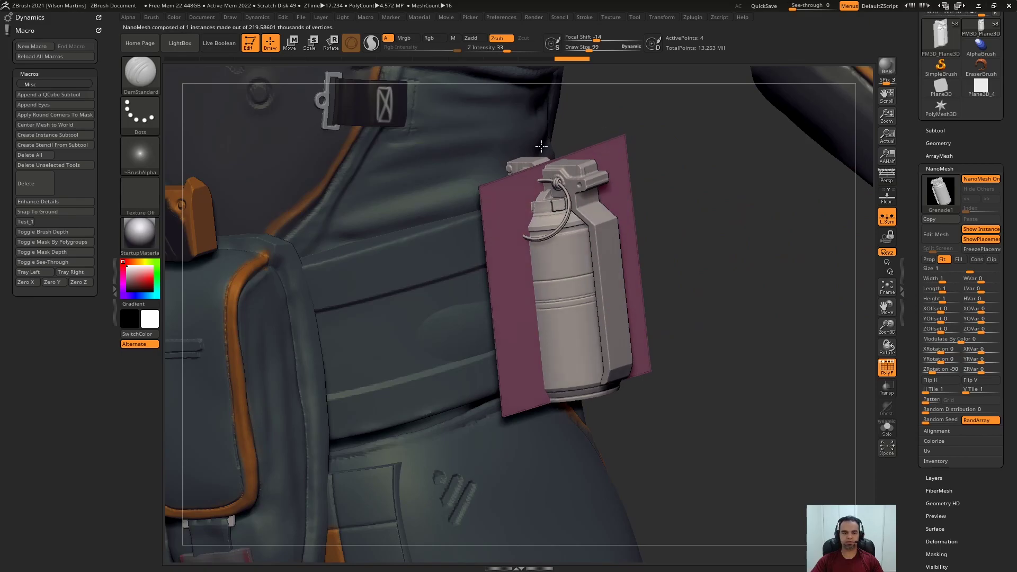
pyautogui.moveTo(502, 166); pyautogui.dragTo(531, 281)
pyautogui.hotkey('ctrl', 'z')
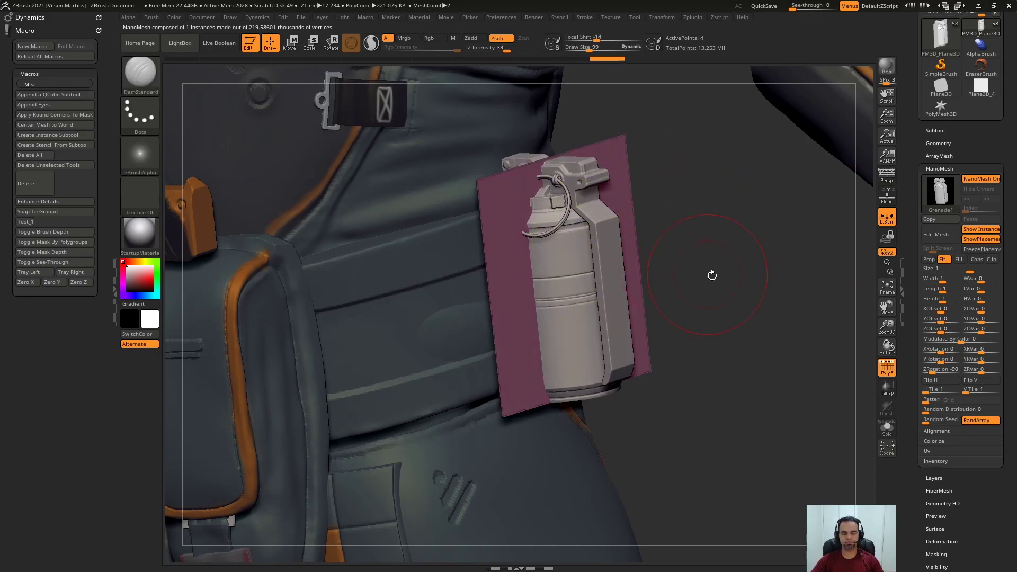
pyautogui.moveTo(711, 275); pyautogui.dragTo(647, 265)
pyautogui.moveTo(482, 188)
pyautogui.mouseDown()
pyautogui.moveTo(506, 169)
pyautogui.moveTo(552, 170)
pyautogui.moveTo(569, 196)
pyautogui.mouseUp()
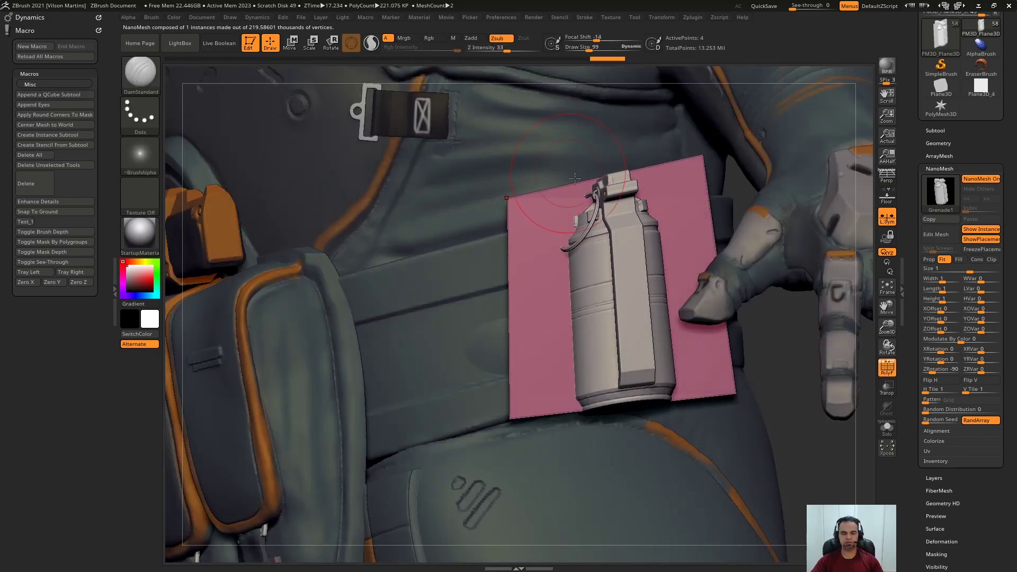
# Undo the test brush strokes on the corners of the grenade's placement plane
pyautogui.hotkey('ctrl', 'z')
pyautogui.hotkey('ctrl', 'z')
pyautogui.moveTo(476, 207); pyautogui.dragTo(564, 297)
pyautogui.hotkey('ctrl', 'z')
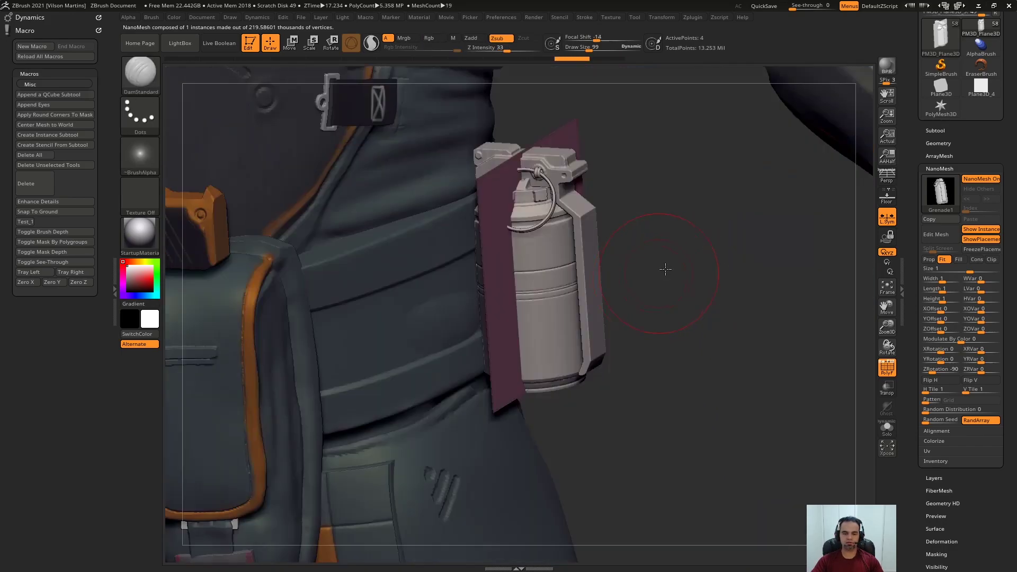
# Reposition the grenade instance with the move gizmo so it sits against the character's left hip at belt height
pyautogui.press('w')
pyautogui.moveTo(595, 268)
pyautogui.mouseDown()
pyautogui.moveTo(527, 266)
pyautogui.moveTo(608, 275)
pyautogui.mouseUp()
pyautogui.press('q')
pyautogui.moveTo(673, 174)
pyautogui.mouseDown()
pyautogui.moveTo(690, 208)
pyautogui.moveTo(654, 354)
pyautogui.moveTo(652, 245)
pyautogui.moveTo(629, 195)
pyautogui.mouseUp()
pyautogui.moveTo(643, 303); pyautogui.dragTo(567, 275)
pyautogui.press('w')
pyautogui.moveTo(806, 170); pyautogui.dragTo(747, 220)
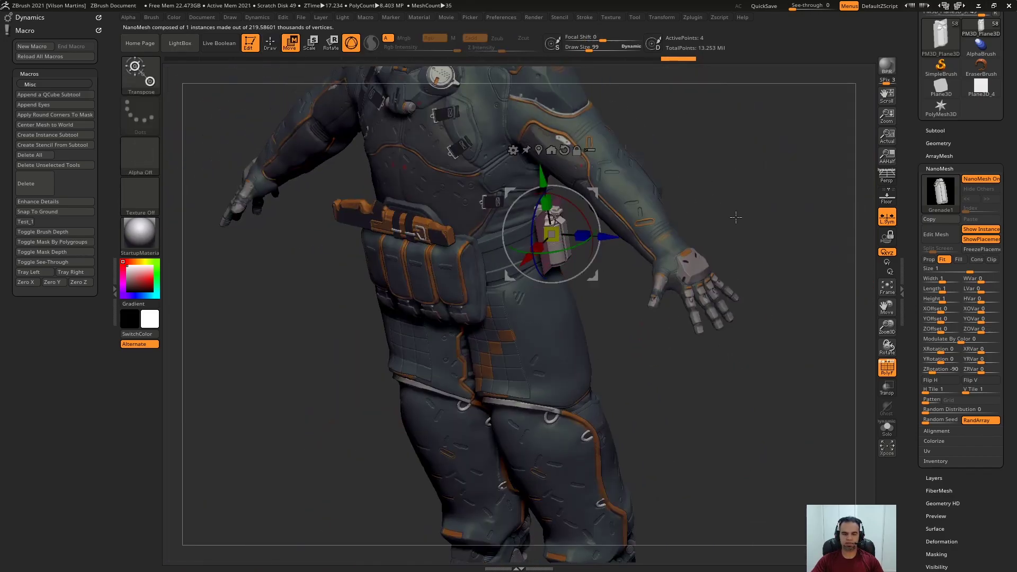
# Try to Mirror And Weld the grenade's placement plane with local symmetry on
pyautogui.click(939, 144)
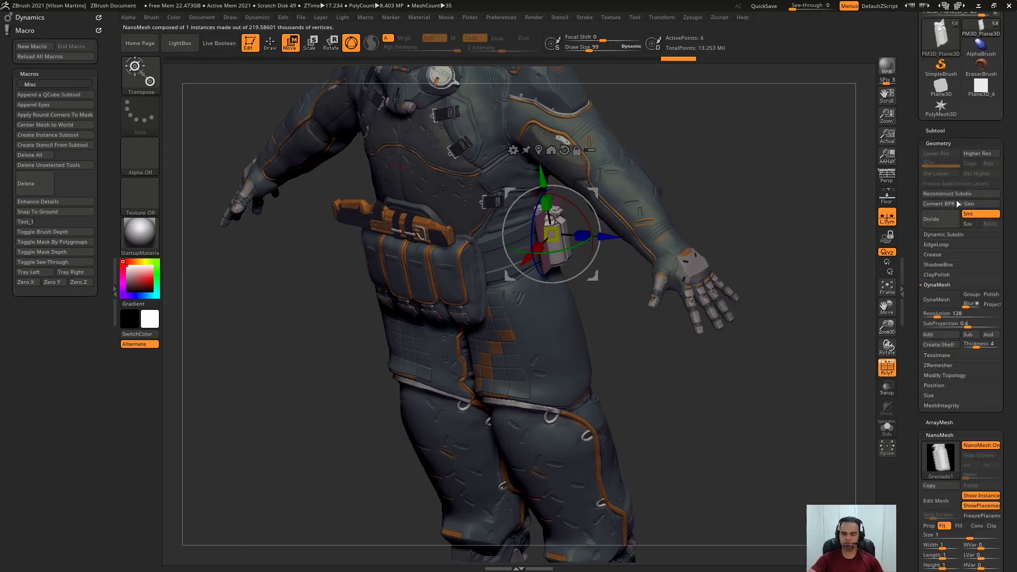
pyautogui.click(927, 376)
pyautogui.scroll(-1, 945, 382)
pyautogui.press('q')
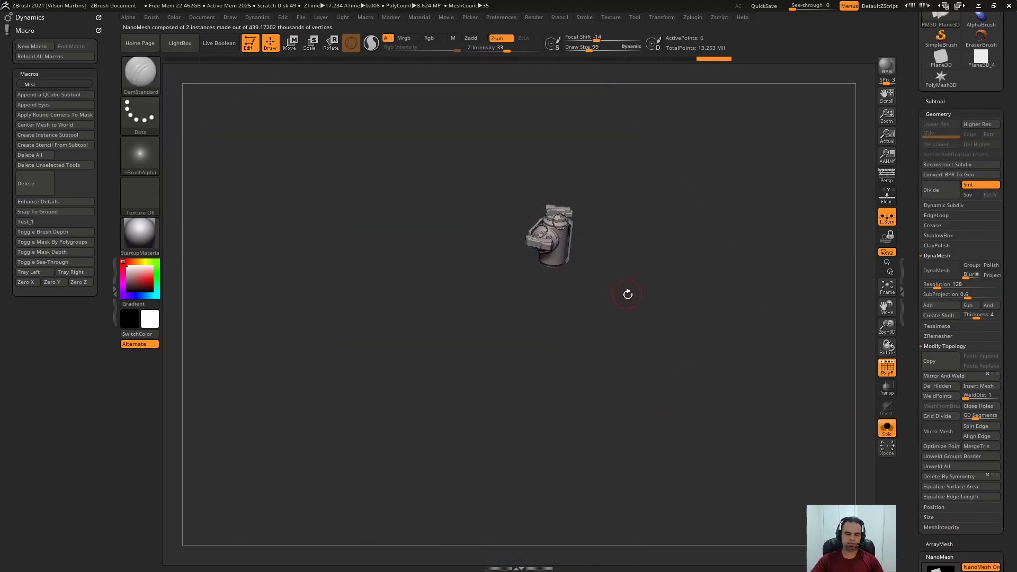
pyautogui.moveTo(627, 293); pyautogui.dragTo(877, 234)
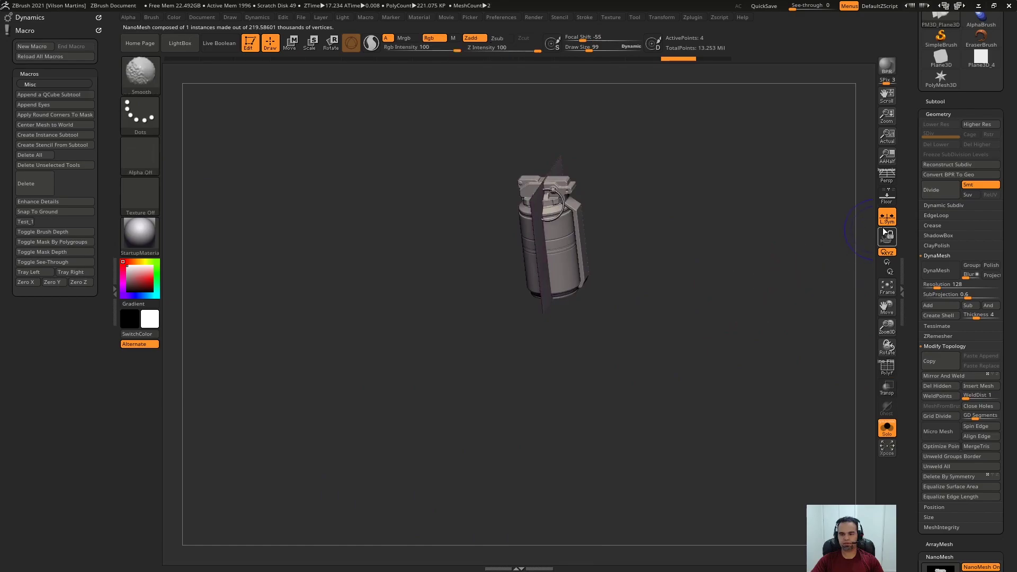
# Turn off local symmetry and Mirror And Weld the placement plane to put a second grenade on the opposite hip
pyautogui.click(889, 218)
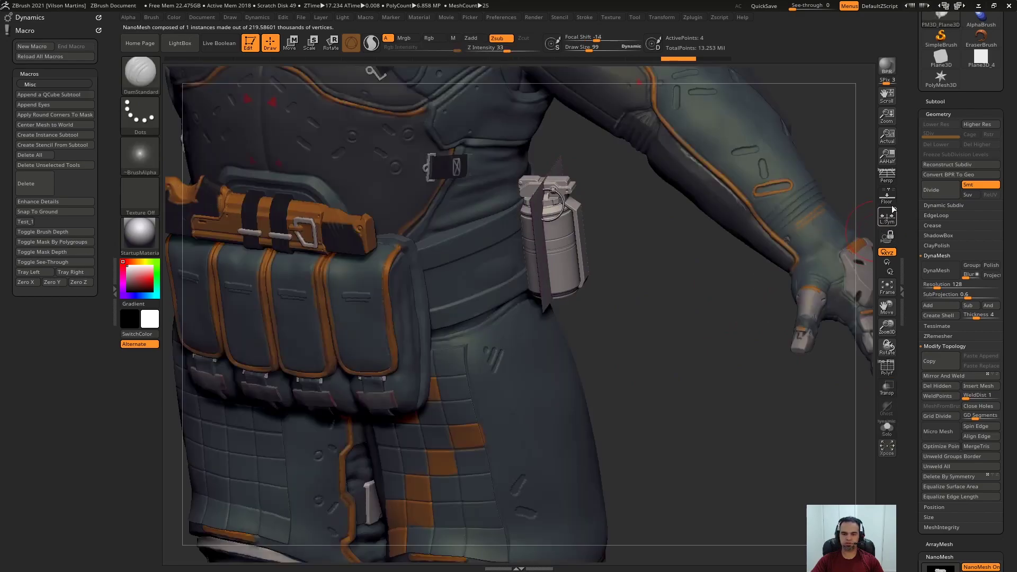
pyautogui.click(944, 376)
pyautogui.moveTo(693, 352); pyautogui.dragTo(510, 503)
pyautogui.moveTo(549, 284); pyautogui.dragTo(663, 238)
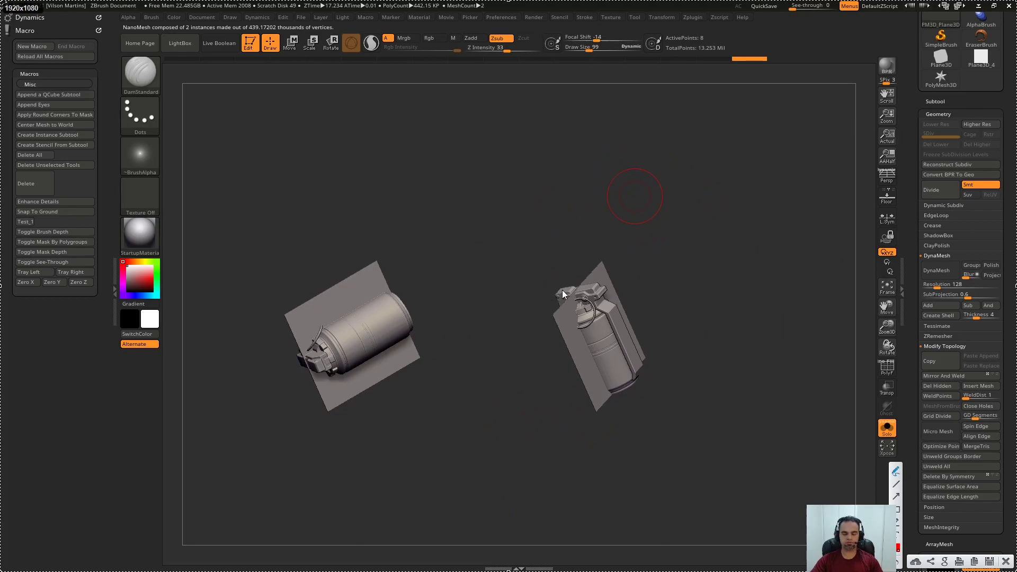
pyautogui.moveTo(610, 365); pyautogui.dragTo(590, 303)
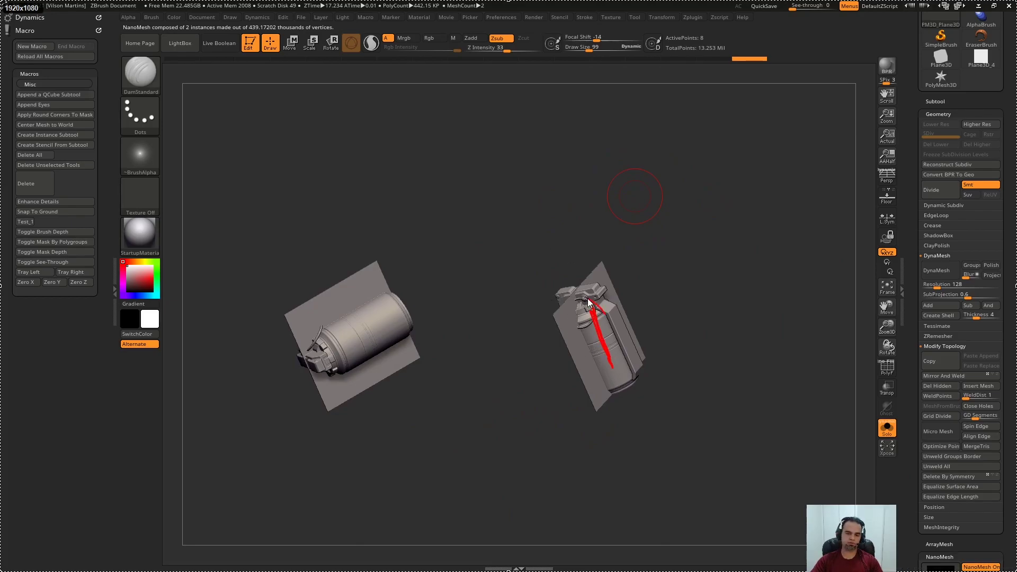
pyautogui.moveTo(387, 308); pyautogui.dragTo(316, 344)
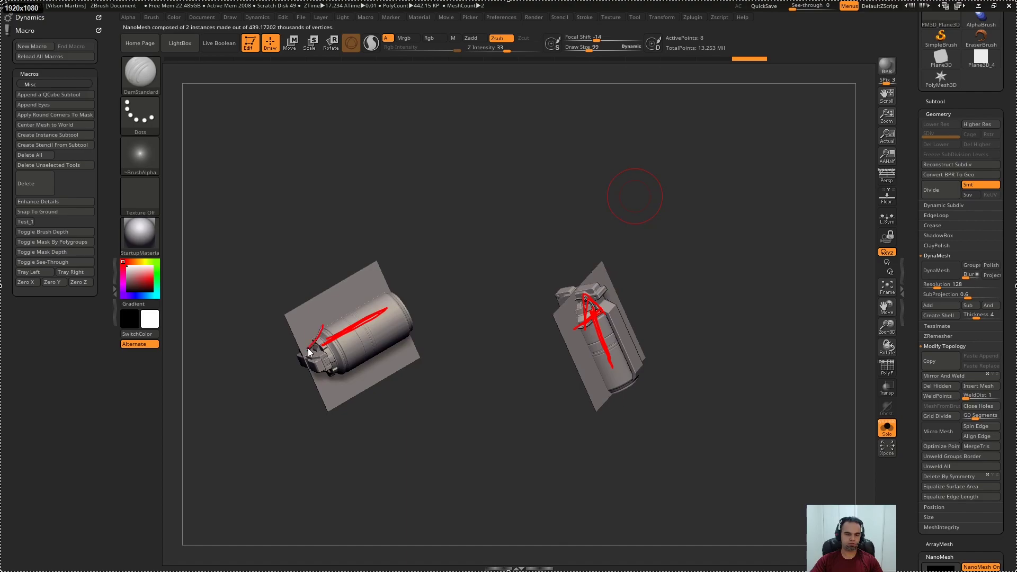
pyautogui.moveTo(438, 249)
pyautogui.mouseDown()
pyautogui.moveTo(419, 230)
pyautogui.moveTo(264, 420)
pyautogui.moveTo(371, 452)
pyautogui.mouseUp()
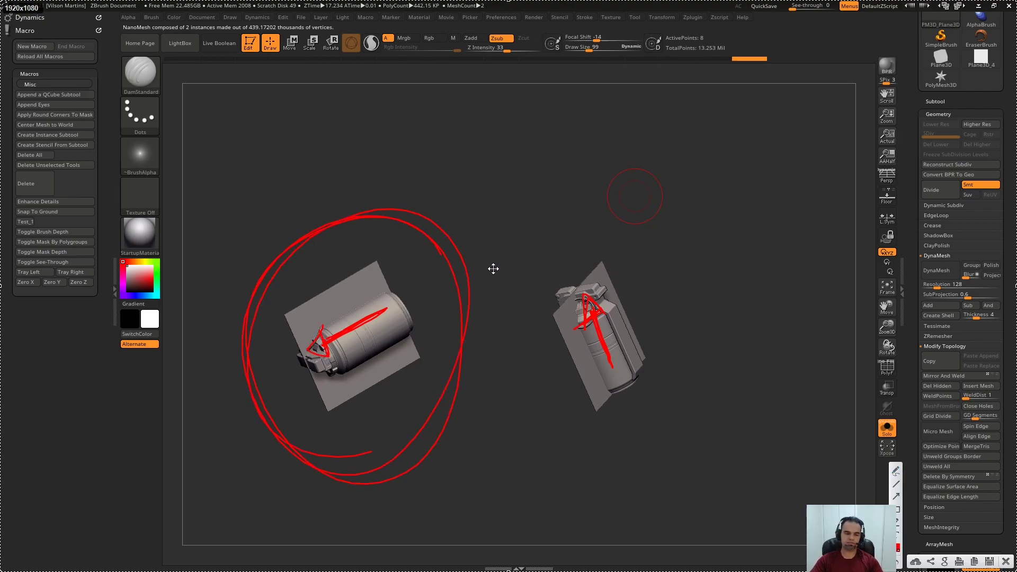
pyautogui.press('Escape')
# Switch to the ZModeler brush and set its polygon action to Spin Edges for the mirrored placement plane
pyautogui.moveTo(511, 233)
pyautogui.mouseDown()
pyautogui.moveTo(583, 231)
pyautogui.moveTo(561, 388)
pyautogui.moveTo(496, 366)
pyautogui.mouseUp()
pyautogui.press('b')
pyautogui.press('z')
pyautogui.press('m')
pyautogui.moveTo(375, 289); pyautogui.dragTo(350, 281)
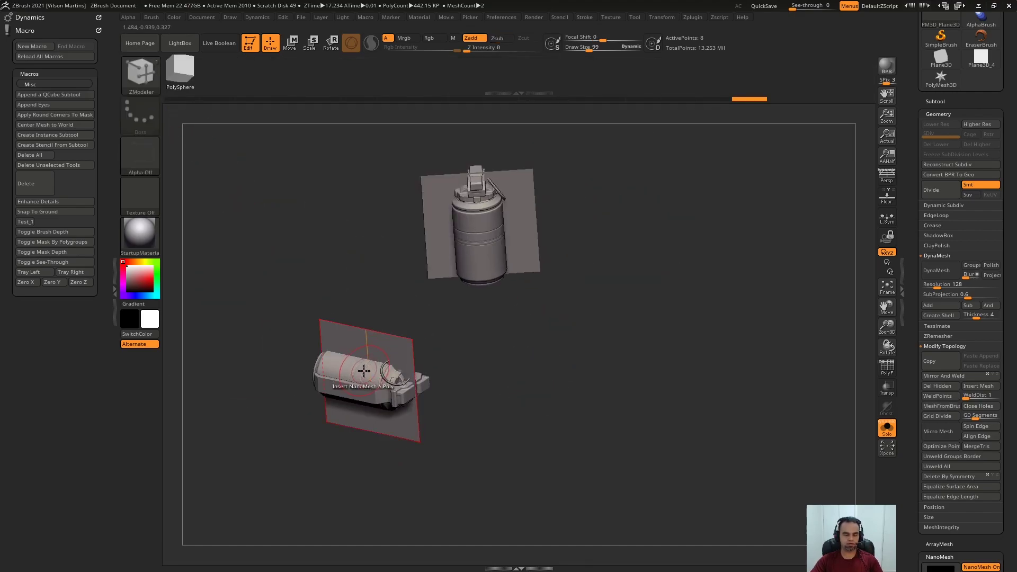
pyautogui.press('space')
pyautogui.click(450, 231)
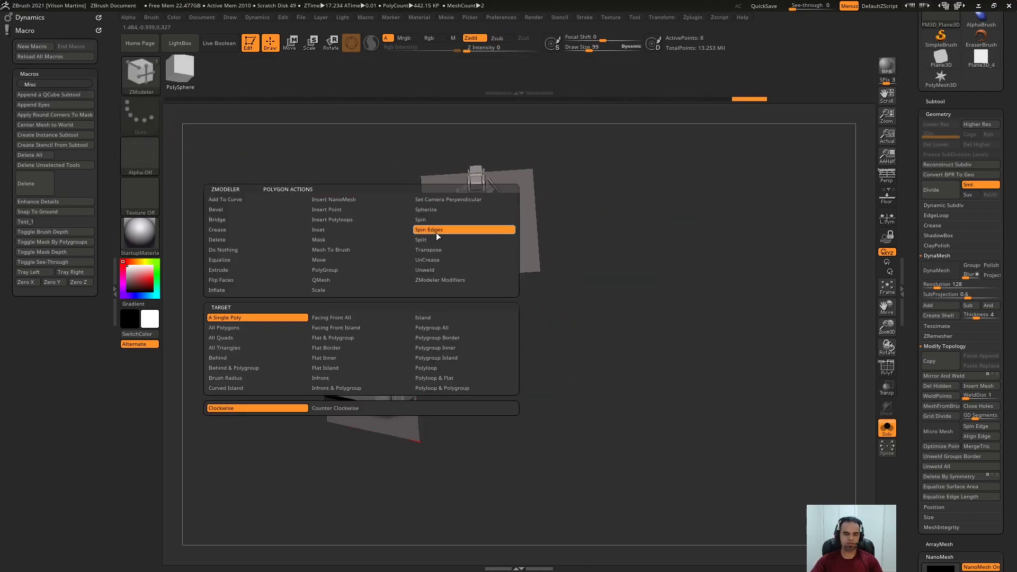
# Spin the edges of the mirrored placement plane until its grenade stands upright like the original
pyautogui.click(366, 375)
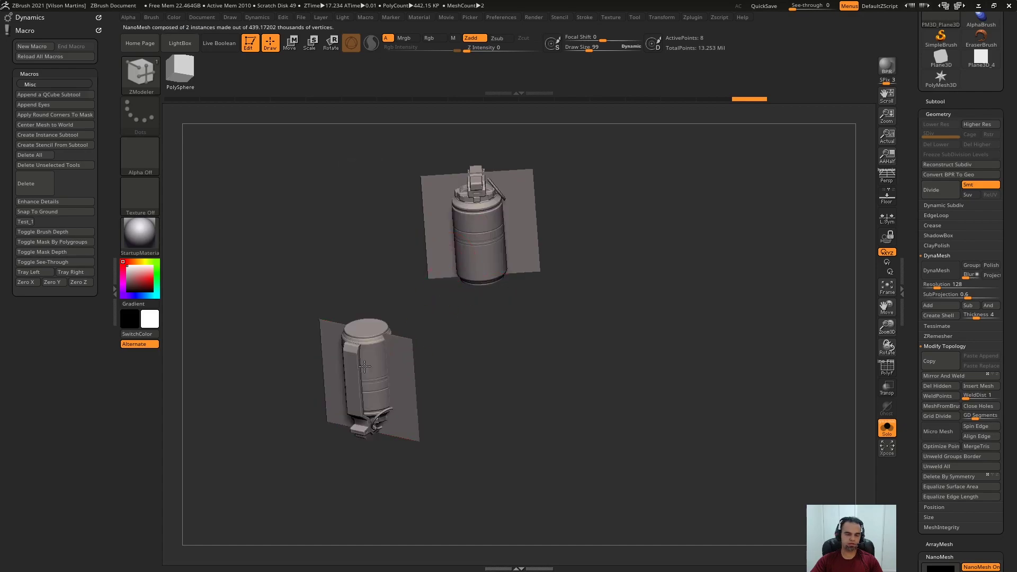
pyautogui.click(366, 375)
pyautogui.click(367, 375)
pyautogui.moveTo(570, 409); pyautogui.dragTo(704, 297)
pyautogui.moveTo(706, 261); pyautogui.dragTo(590, 354)
pyautogui.click(360, 373)
pyautogui.hotkey('ctrl', 'z')
# Show the character again and duplicate the grenade instances, placing the copies beside the originals along the belt
pyautogui.moveTo(488, 253); pyautogui.dragTo(524, 175)
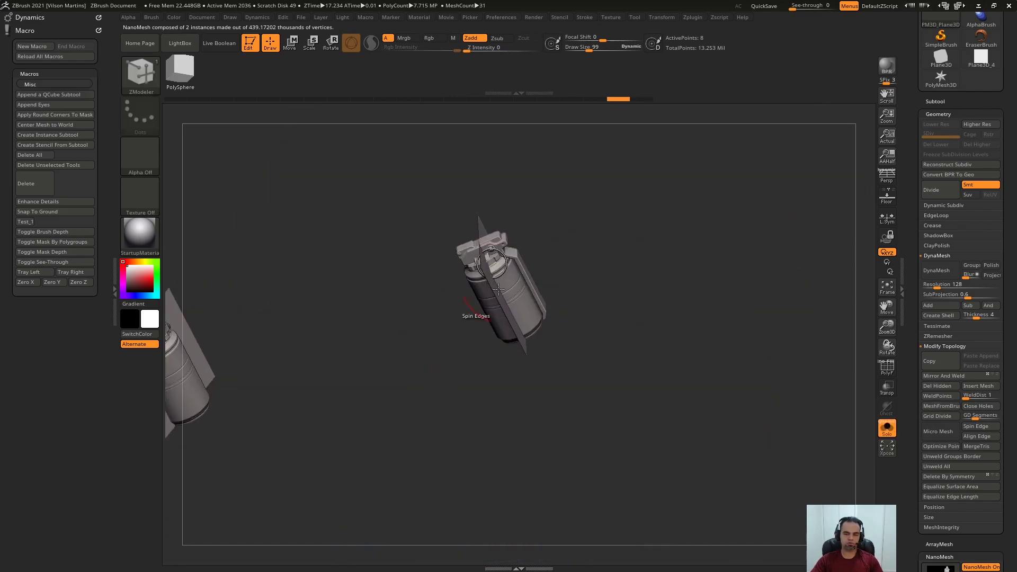
pyautogui.keyDown('ctrl'); pyautogui.moveTo(625, 167); pyautogui.dragTo(630, 202); pyautogui.keyUp('ctrl')
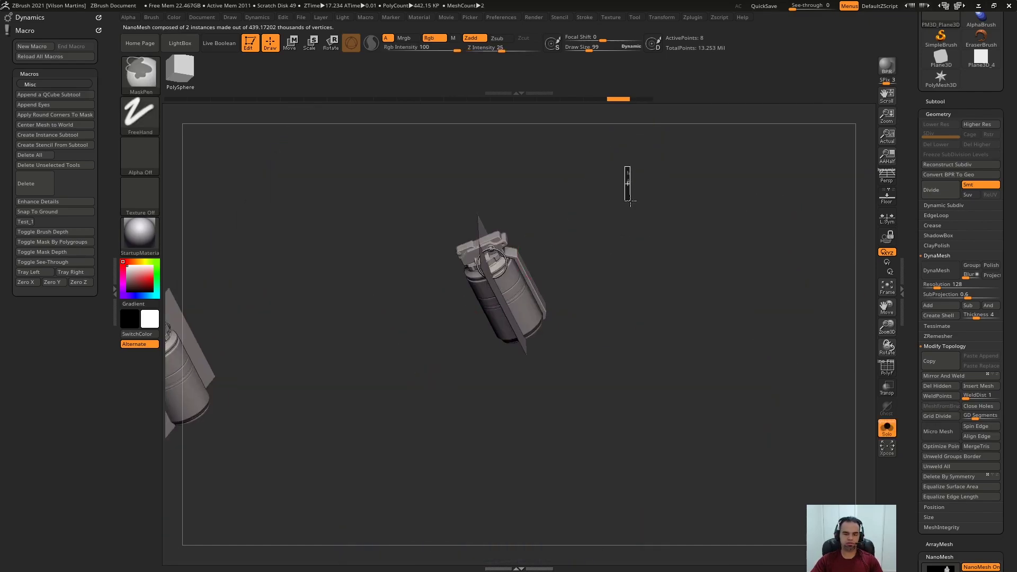
pyautogui.press('w')
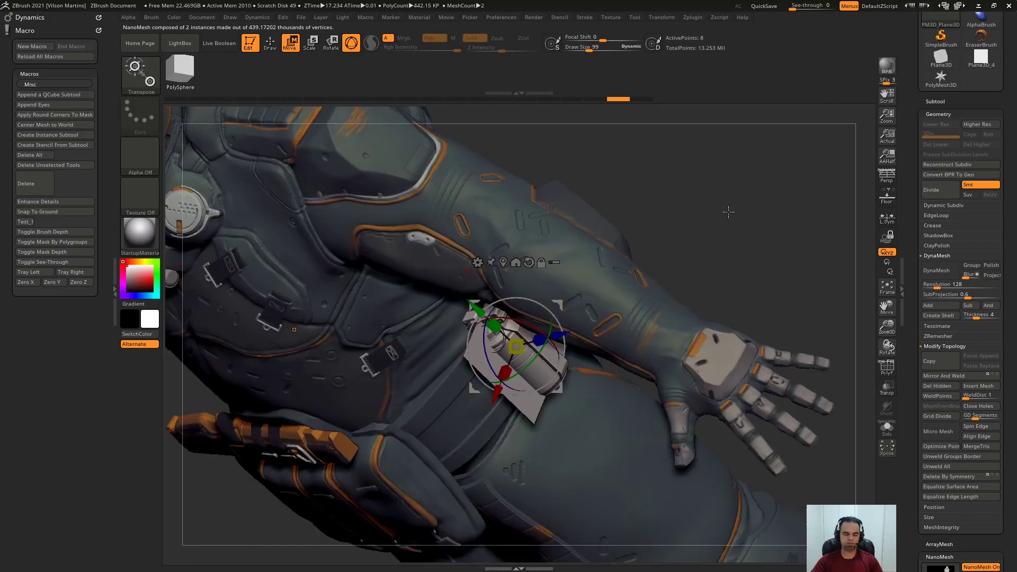
pyautogui.moveTo(729, 212); pyautogui.dragTo(758, 195)
pyautogui.moveTo(741, 153); pyautogui.dragTo(742, 276)
pyautogui.moveTo(516, 371); pyautogui.dragTo(525, 344)
pyautogui.moveTo(751, 303); pyautogui.dragTo(758, 253)
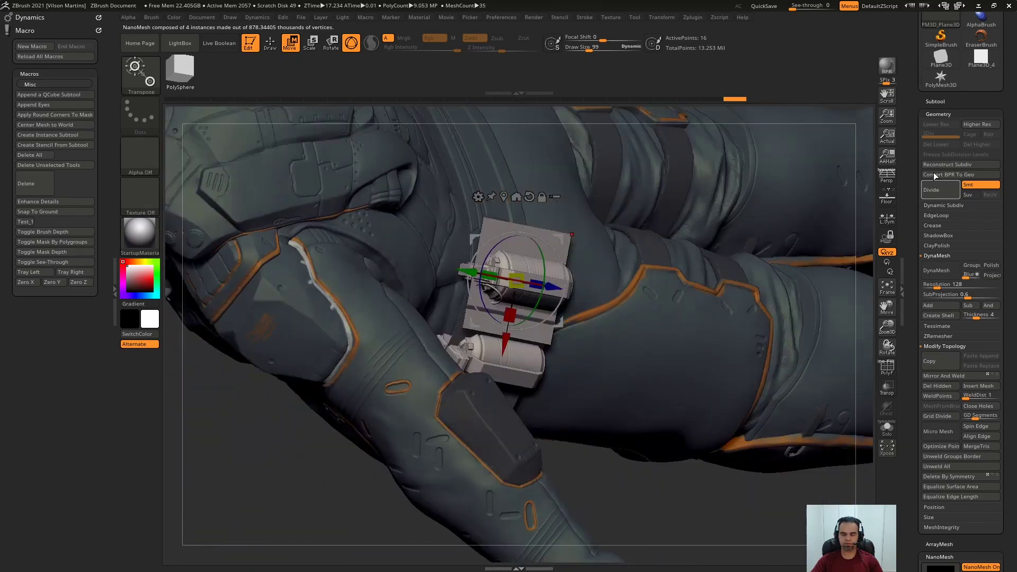
# Hide the NanoMesh placement planes and try scaling all grenade instances up together
pyautogui.click(949, 114)
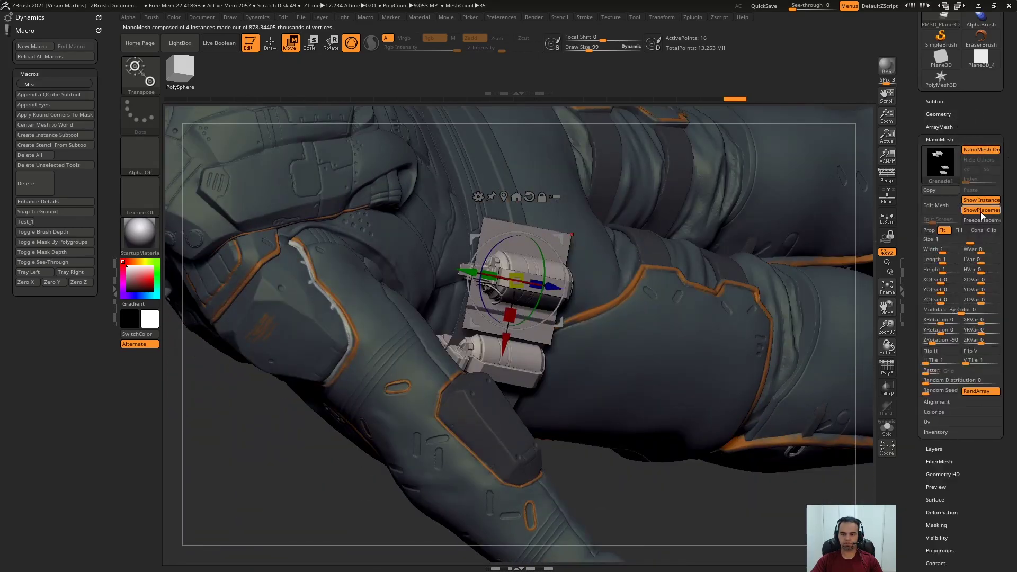
pyautogui.click(981, 210)
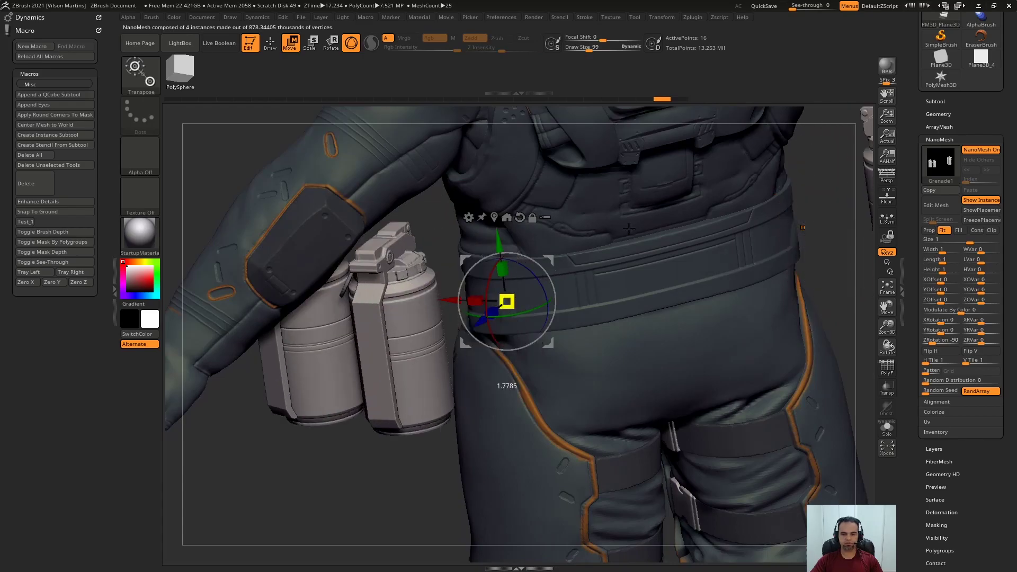
pyautogui.moveTo(629, 229); pyautogui.dragTo(763, 233)
pyautogui.hotkey('ctrl', 'z')
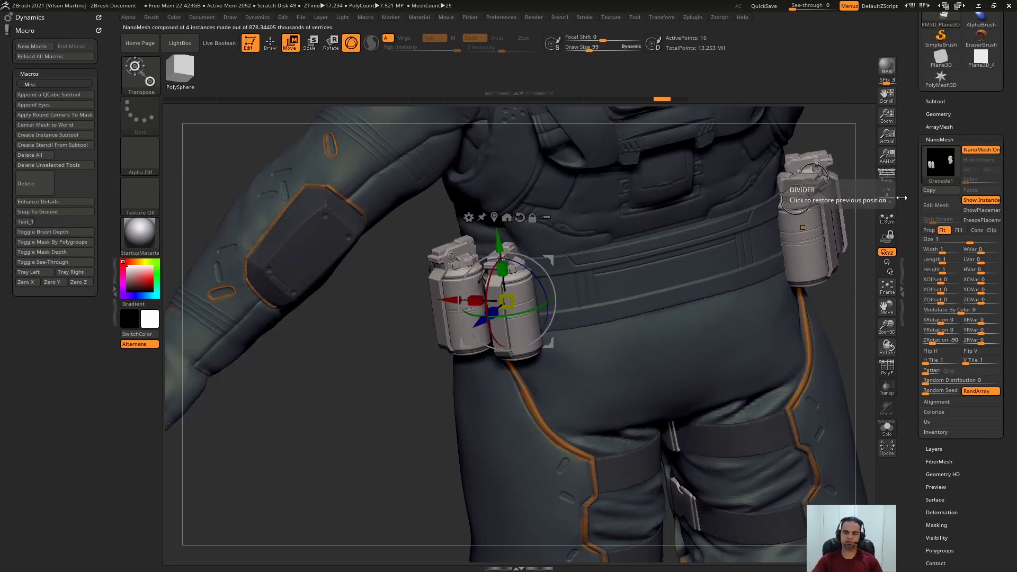
# Check the grenades around the belt and open the NanoMesh source grenade for editing in split screen
pyautogui.moveTo(517, 295); pyautogui.dragTo(658, 234)
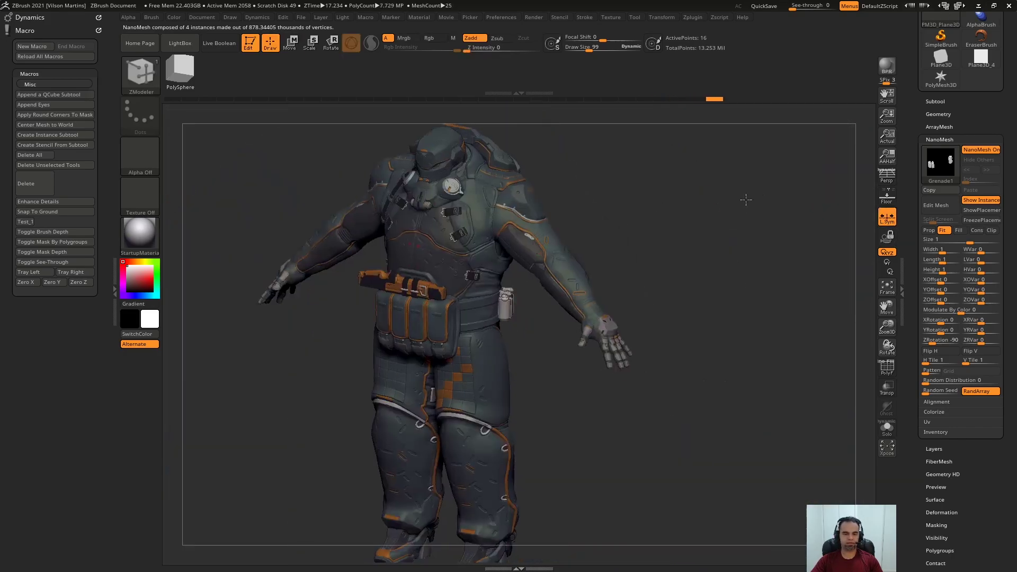
pyautogui.moveTo(746, 200); pyautogui.dragTo(506, 237)
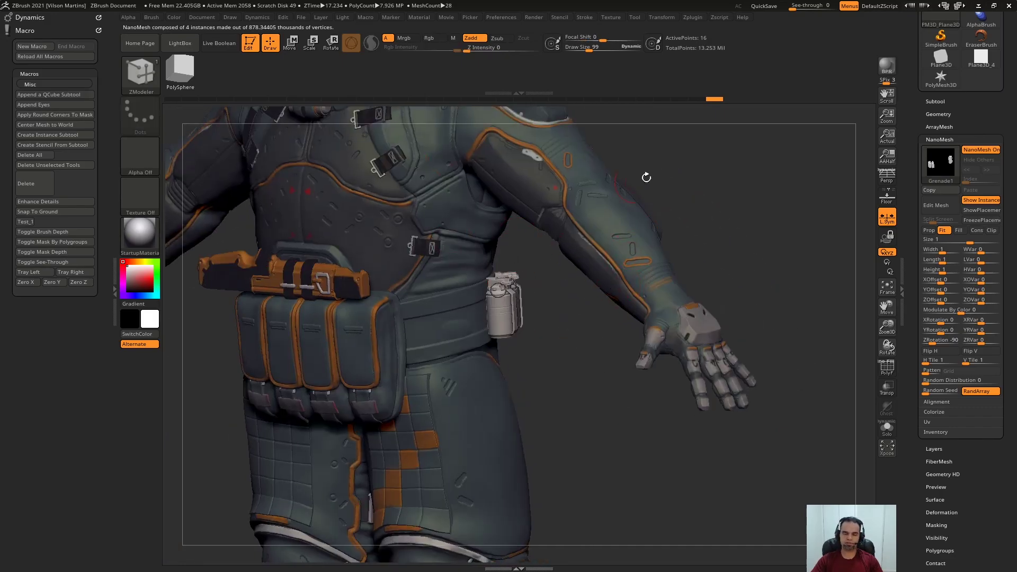
pyautogui.moveTo(728, 199); pyautogui.dragTo(749, 212)
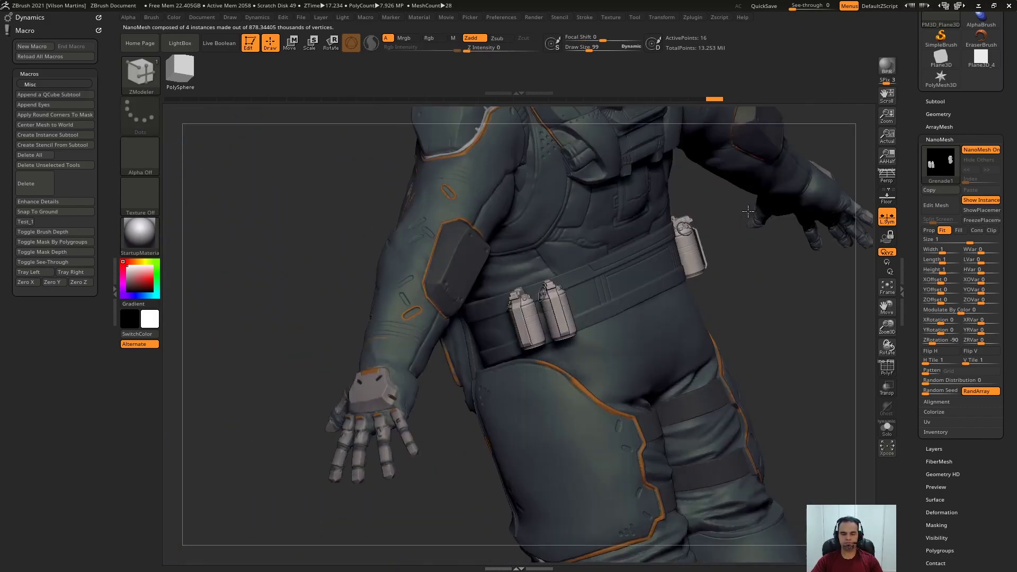
pyautogui.click(940, 207)
pyautogui.moveTo(438, 258); pyautogui.dragTo(806, 324)
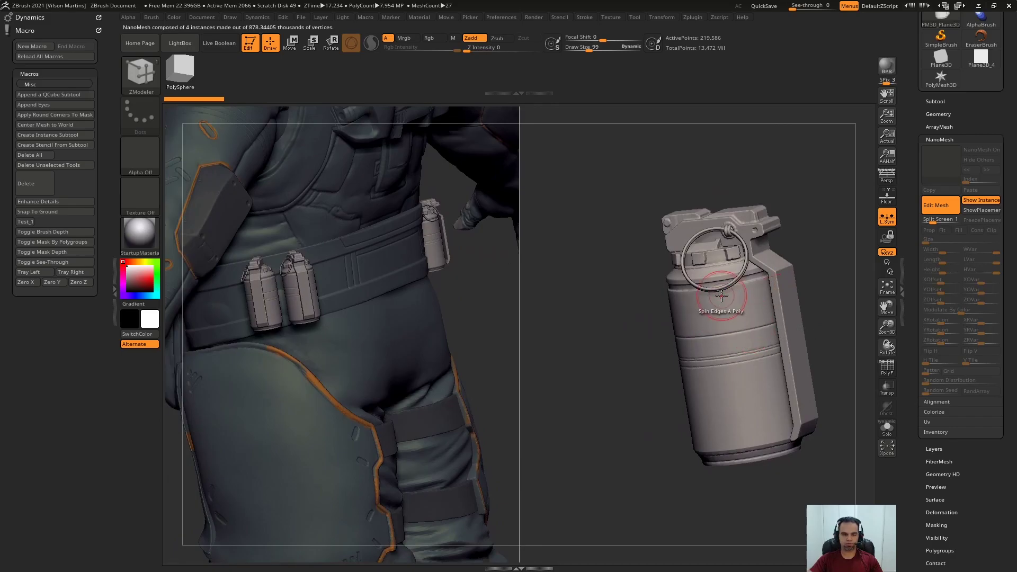
# Switch to the DamStandard brush for sculpting the source grenade
pyautogui.click(137, 70)
pyautogui.press('m')
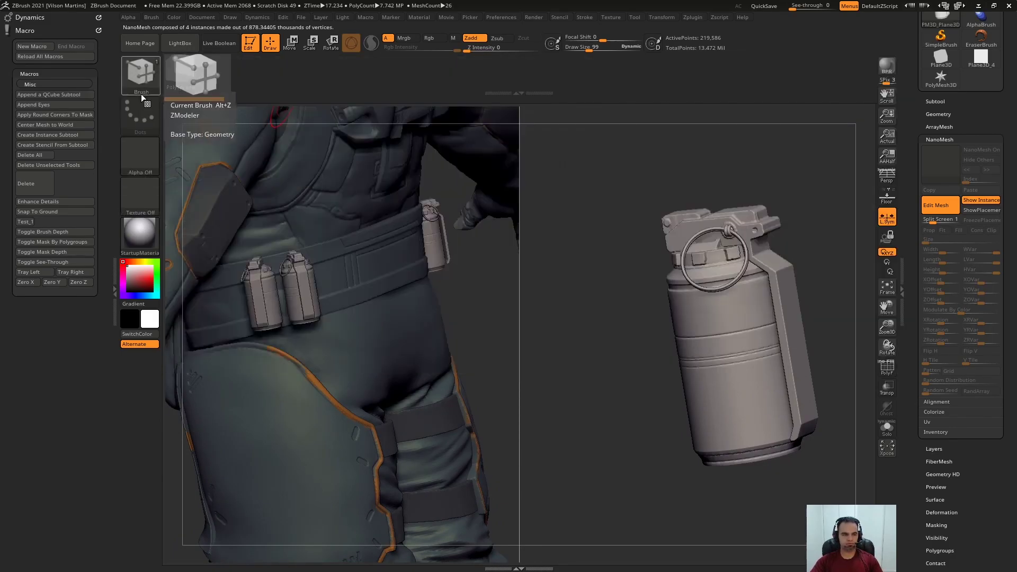
pyautogui.click(139, 85)
pyautogui.press('d')
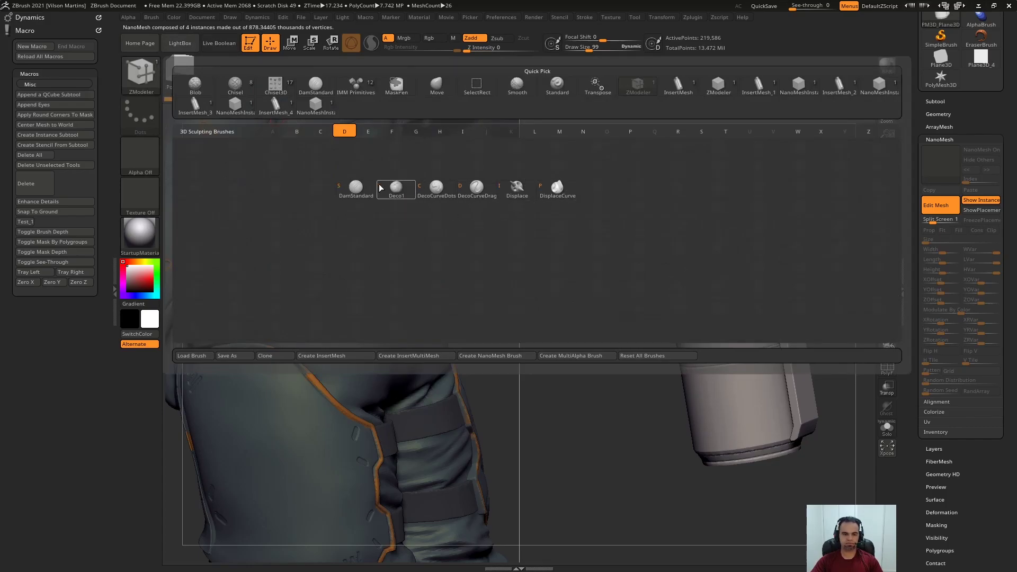
pyautogui.press('s')
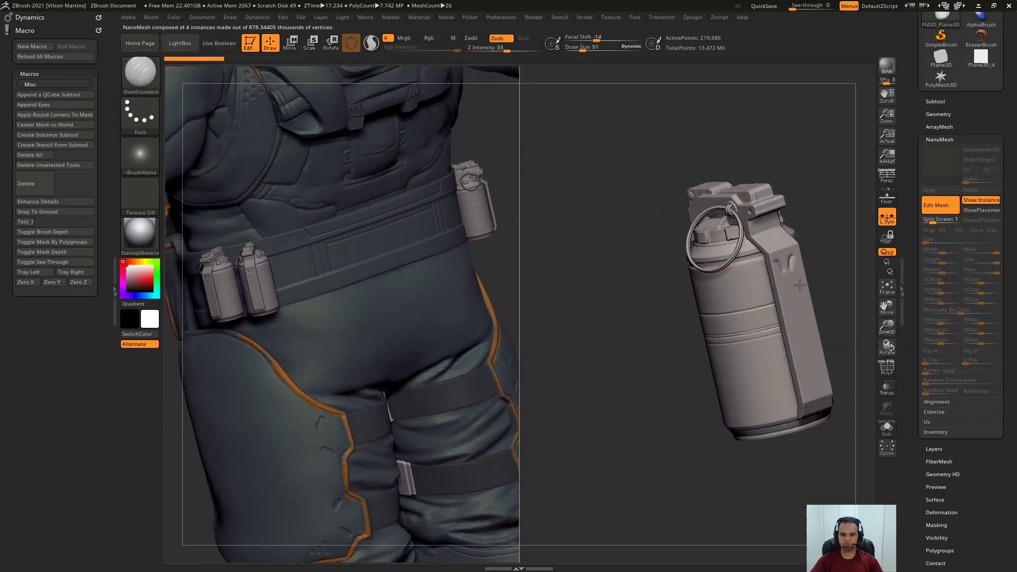
# Try carving rough grooves down the source grenade's lever and undo them
pyautogui.keyDown('ctrl'); pyautogui.moveTo(264, 314); pyautogui.dragTo(264, 387, button='right'); pyautogui.keyUp('ctrl')
pyautogui.moveTo(768, 281)
pyautogui.keyDown('alt'); pyautogui.mouseDown(button='right')
pyautogui.moveTo(742, 262)
pyautogui.moveTo(740, 234)
pyautogui.mouseUp(button='right'); pyautogui.keyUp('alt')
pyautogui.moveTo(761, 322); pyautogui.dragTo(770, 408)
pyautogui.hotkey('ctrl', 'z')
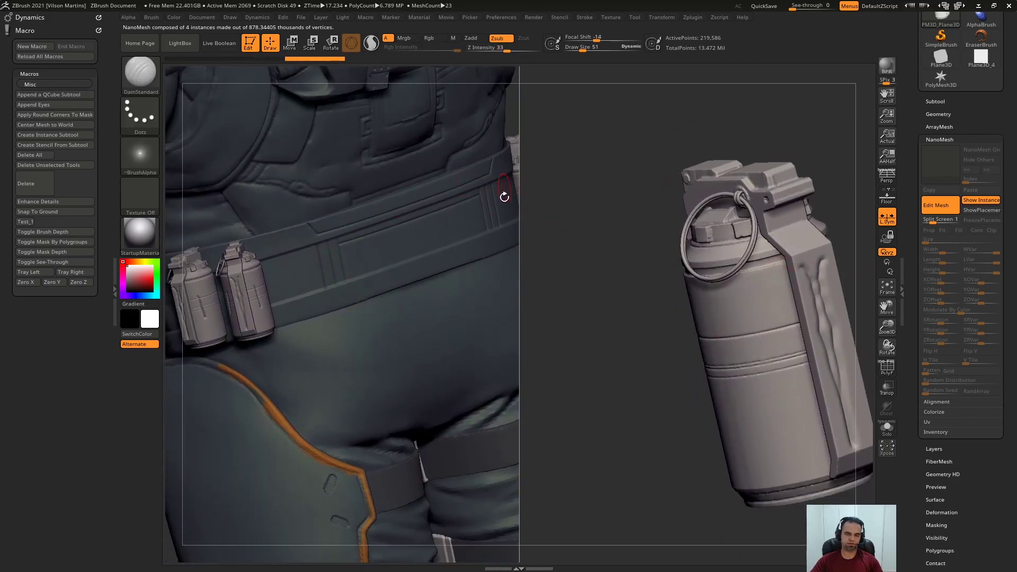
pyautogui.moveTo(311, 287)
pyautogui.keyDown('alt'); pyautogui.mouseDown(button='right')
pyautogui.moveTo(327, 255)
pyautogui.moveTo(356, 288)
pyautogui.moveTo(310, 269)
pyautogui.mouseUp(button='right'); pyautogui.keyUp('alt')
pyautogui.keyDown('alt'); pyautogui.moveTo(763, 283); pyautogui.dragTo(662, 302, button='right'); pyautogui.keyUp('alt')
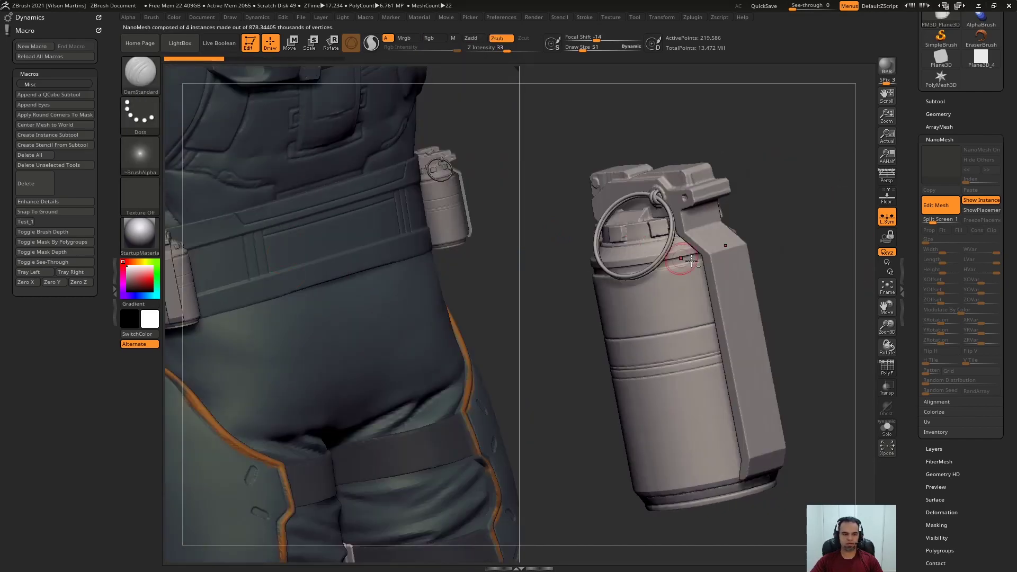
# Carve a framed panel, a V-shaped mark and small notches into the source grenade's lever and check the belt instances
pyautogui.moveTo(752, 296); pyautogui.dragTo(720, 289, button='right')
pyautogui.keyDown('ctrl'); pyautogui.moveTo(720, 289); pyautogui.dragTo(565, 279, button='right'); pyautogui.keyUp('ctrl')
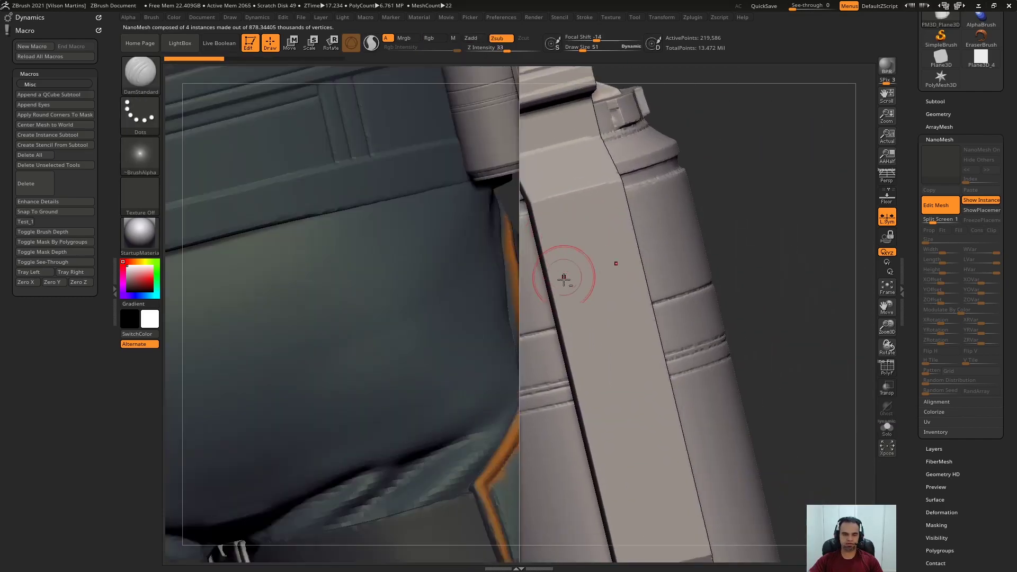
pyautogui.click(888, 425)
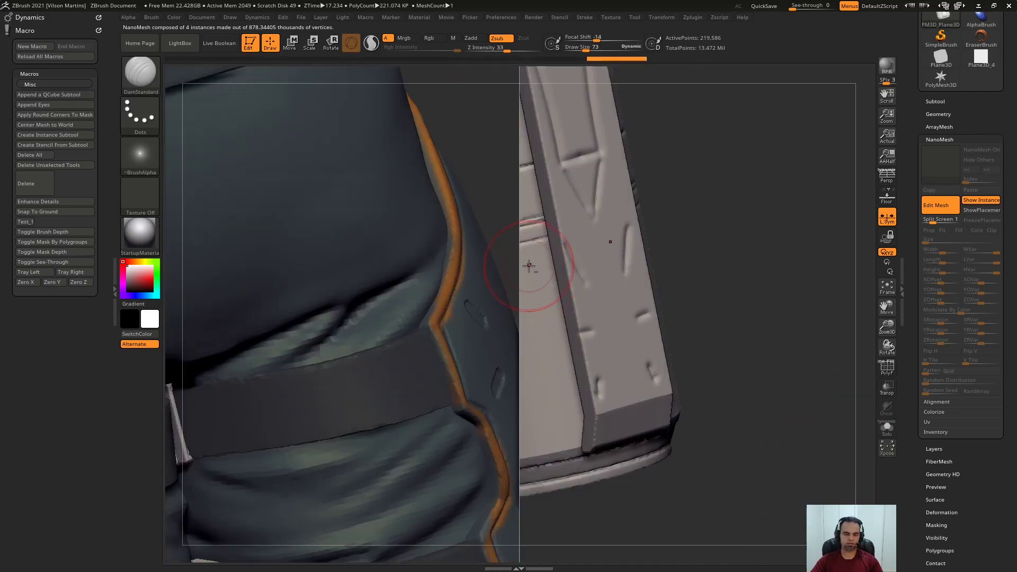
pyautogui.moveTo(532, 266); pyautogui.dragTo(654, 338, button='right')
pyautogui.moveTo(439, 284); pyautogui.dragTo(591, 312, button='right')
pyautogui.keyDown('ctrl'); pyautogui.moveTo(292, 318); pyautogui.dragTo(307, 373, button='right'); pyautogui.keyUp('ctrl')
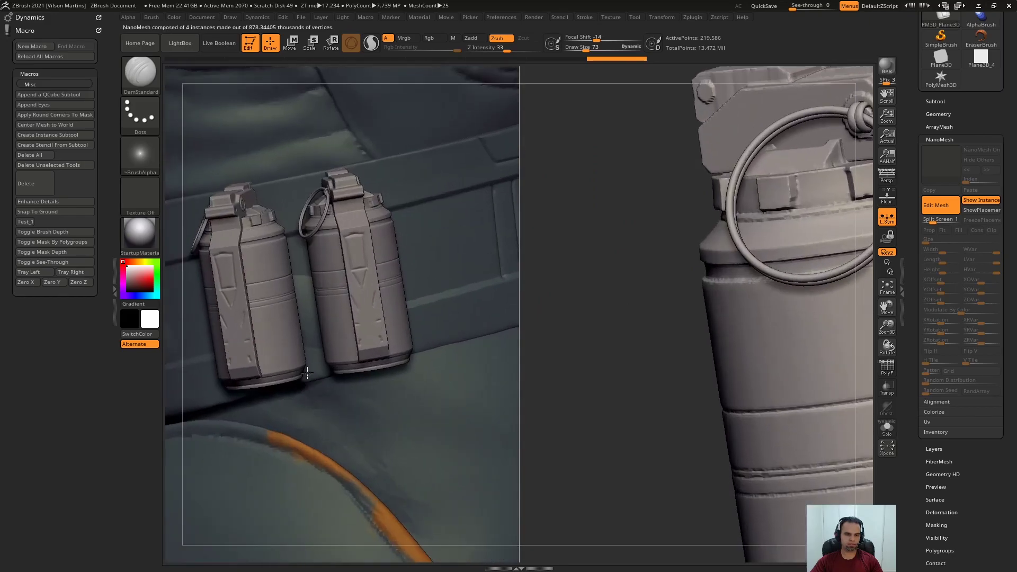
pyautogui.keyDown('ctrl'); pyautogui.moveTo(457, 262); pyautogui.dragTo(439, 204, button='right'); pyautogui.keyUp('ctrl')
# Isolate the source grenade and sculpt small dents into its head plate with a draw size of 14
pyautogui.moveTo(606, 275)
pyautogui.mouseDown(button='right')
pyautogui.moveTo(546, 281)
pyautogui.moveTo(567, 334)
pyautogui.mouseUp(button='right')
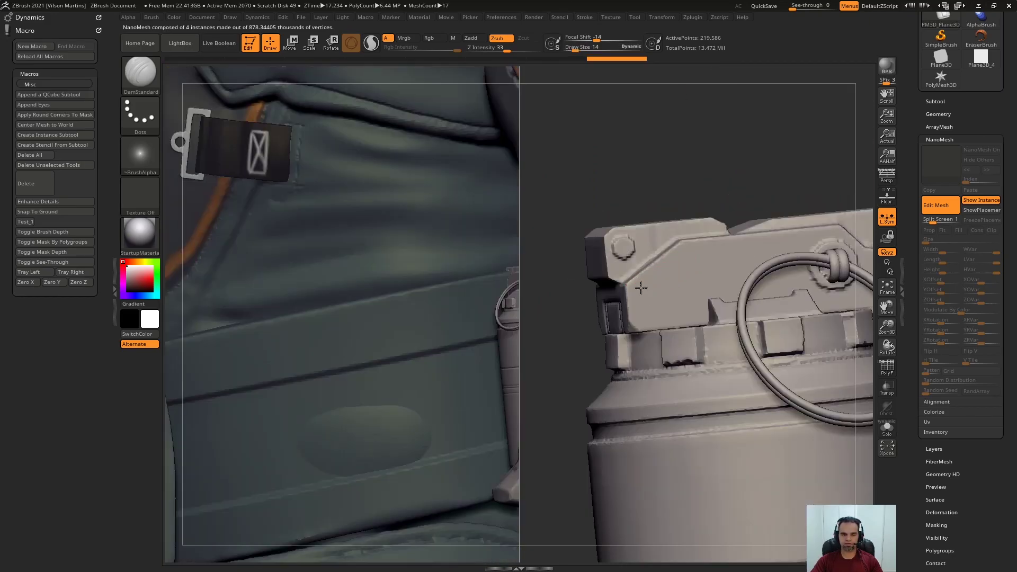
pyautogui.hotkey('alt', 's')
pyautogui.moveTo(668, 266); pyautogui.dragTo(676, 249, button='right')
pyautogui.keyDown('ctrl'); pyautogui.moveTo(676, 249); pyautogui.dragTo(685, 255, button='right'); pyautogui.keyUp('ctrl')
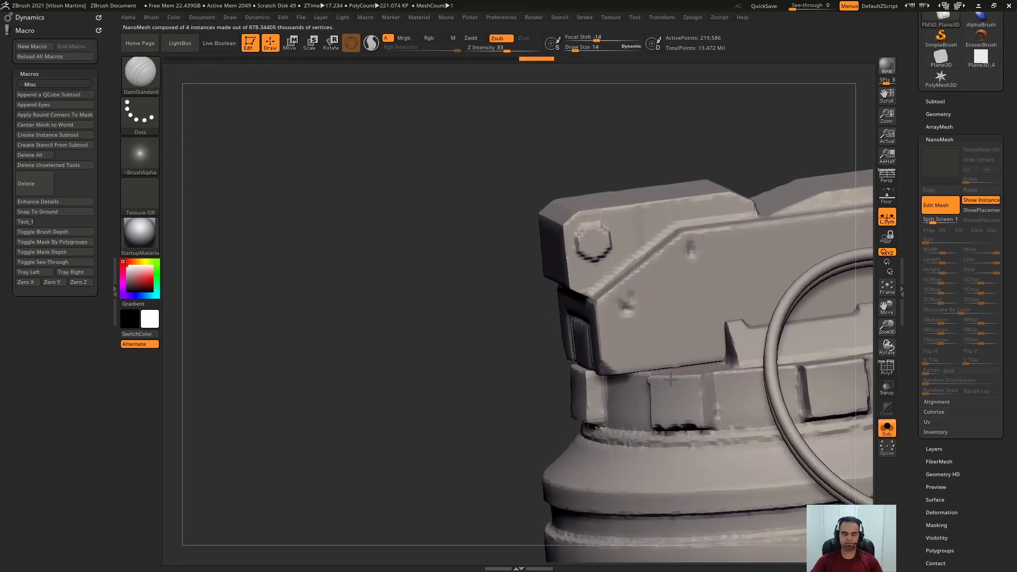
pyautogui.keyDown('ctrl'); pyautogui.moveTo(686, 386); pyautogui.dragTo(641, 133, button='right'); pyautogui.keyUp('ctrl')
pyautogui.keyDown('alt'); pyautogui.moveTo(768, 254); pyautogui.dragTo(752, 161, button='right'); pyautogui.keyUp('alt')
# Show the character beside the source grenade again and display the grenade's polygroups with the polyframe on
pyautogui.hotkey('alt', 's')
pyautogui.moveTo(827, 206)
pyautogui.mouseDown(button='right')
pyautogui.moveTo(754, 227)
pyautogui.moveTo(768, 207)
pyautogui.moveTo(756, 256)
pyautogui.moveTo(741, 264)
pyautogui.moveTo(724, 182)
pyautogui.moveTo(768, 193)
pyautogui.mouseUp(button='right')
pyautogui.hotkey('shift', 'f')
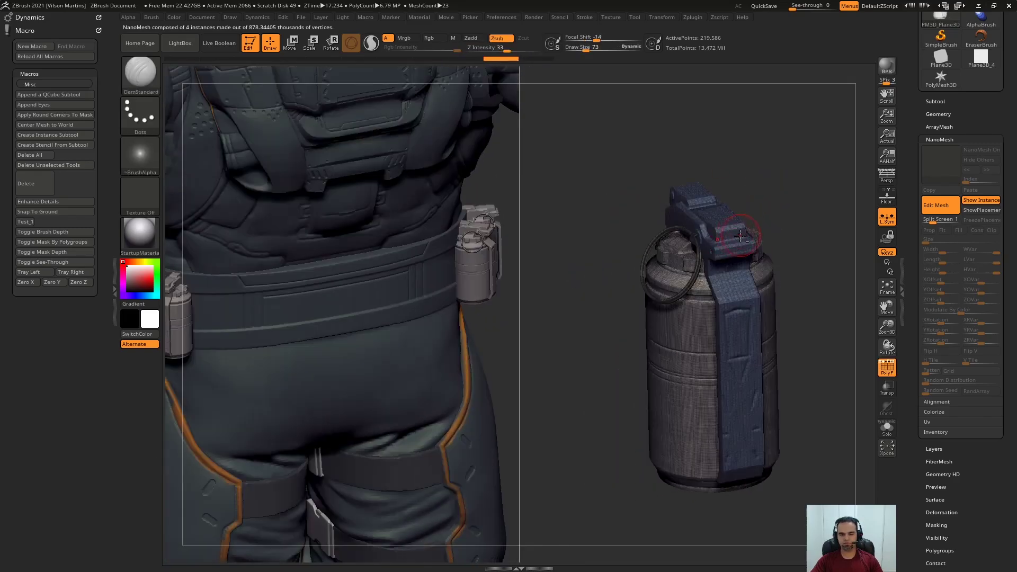
# Isolate the source grenade's body polygroups, enable radial symmetry about Y with a count of 8, and carve wavy grooves around the upper body
pyautogui.keyDown('ctrl'); pyautogui.keyDown('shift'); pyautogui.click(732, 239); pyautogui.keyUp('shift'); pyautogui.keyUp('ctrl')
pyautogui.keyDown('alt'); pyautogui.moveTo(770, 244); pyautogui.dragTo(695, 265, button='right'); pyautogui.keyUp('alt')
pyautogui.keyDown('ctrl'); pyautogui.keyDown('shift'); pyautogui.click(691, 283); pyautogui.keyUp('shift'); pyautogui.keyUp('ctrl')
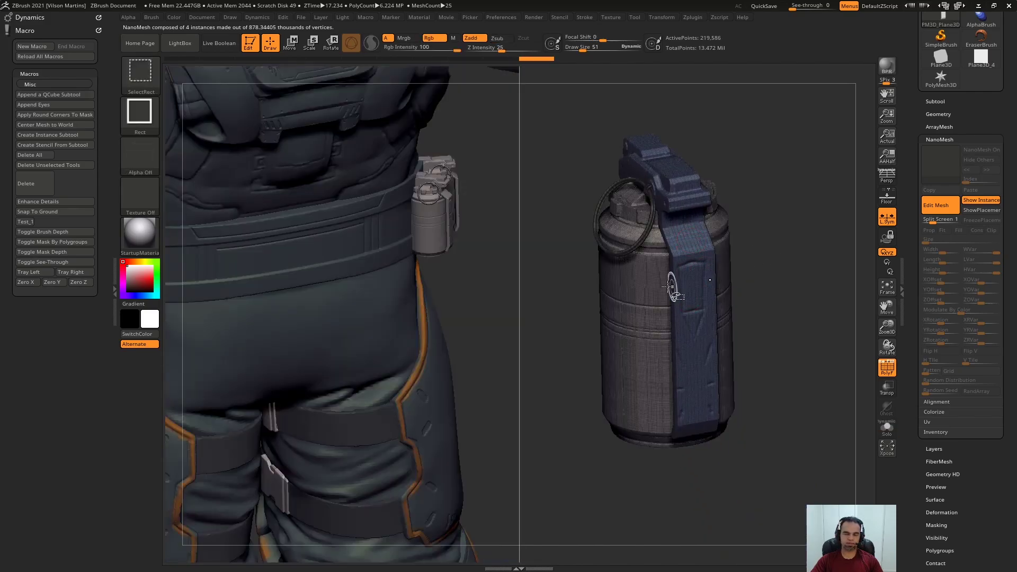
pyautogui.keyDown('ctrl'); pyautogui.keyDown('shift'); pyautogui.click(642, 289); pyautogui.keyUp('shift'); pyautogui.keyUp('ctrl')
pyautogui.moveTo(790, 245); pyautogui.dragTo(816, 190, button='right')
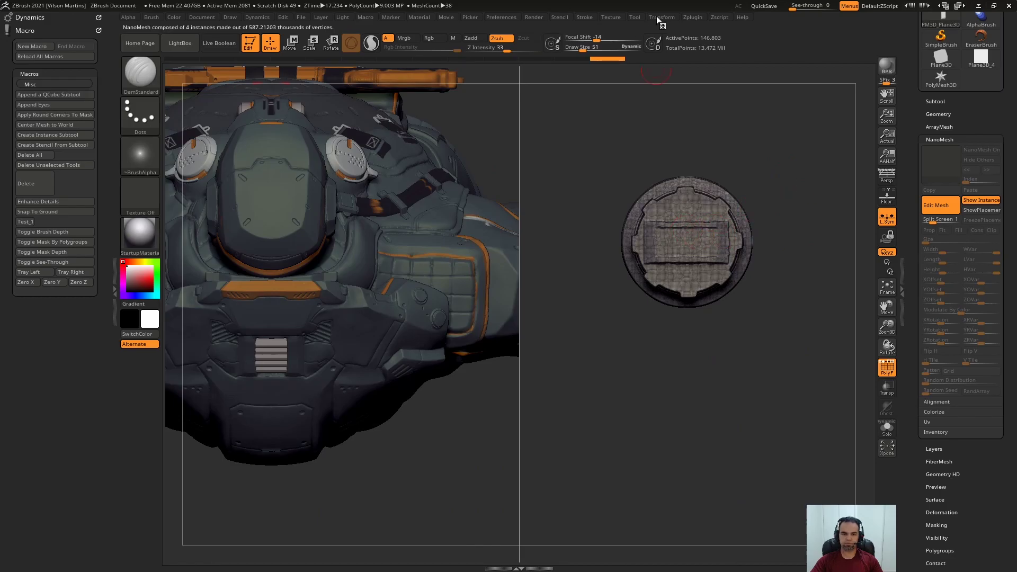
pyautogui.click(657, 18)
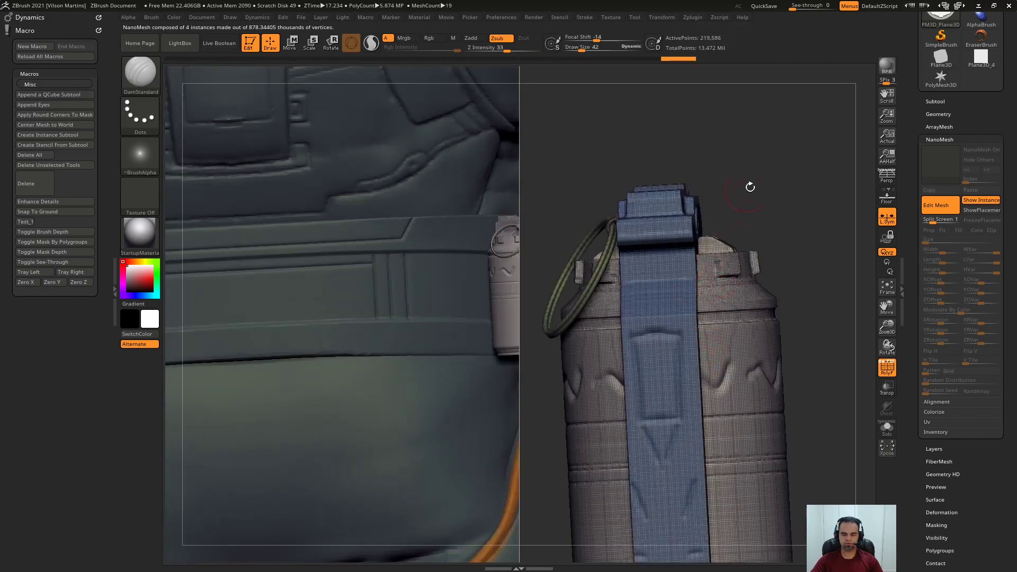
pyautogui.hotkey('shift', 'f')
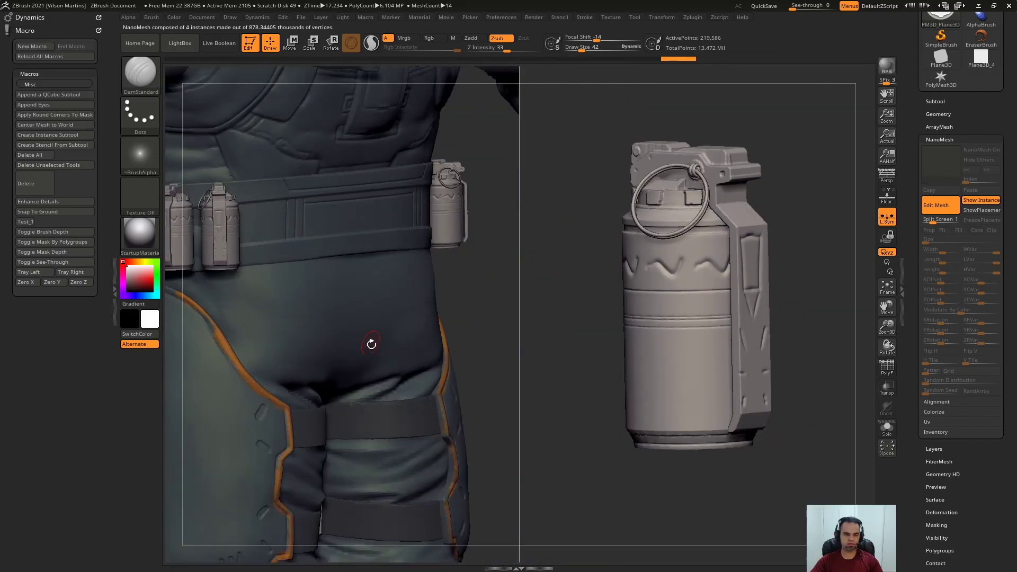
# Inspect the carved grooves on the source grenade and the belt instances with NanoMesh mesh editing switched on and off
pyautogui.moveTo(798, 215); pyautogui.dragTo(609, 461)
pyautogui.moveTo(728, 232); pyautogui.dragTo(757, 180)
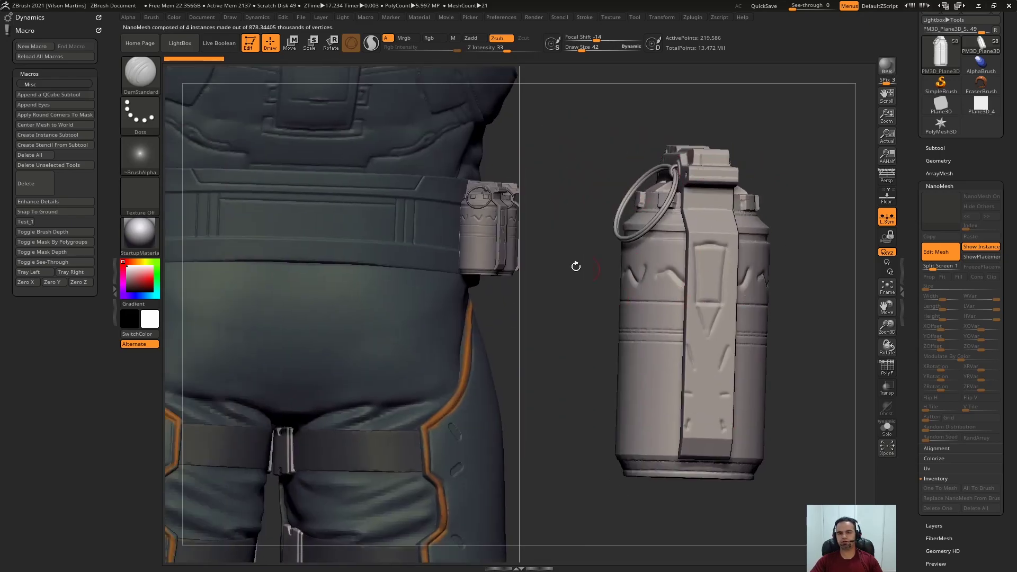
pyautogui.keyDown('alt'); pyautogui.moveTo(394, 297); pyautogui.dragTo(868, 233); pyautogui.keyUp('alt')
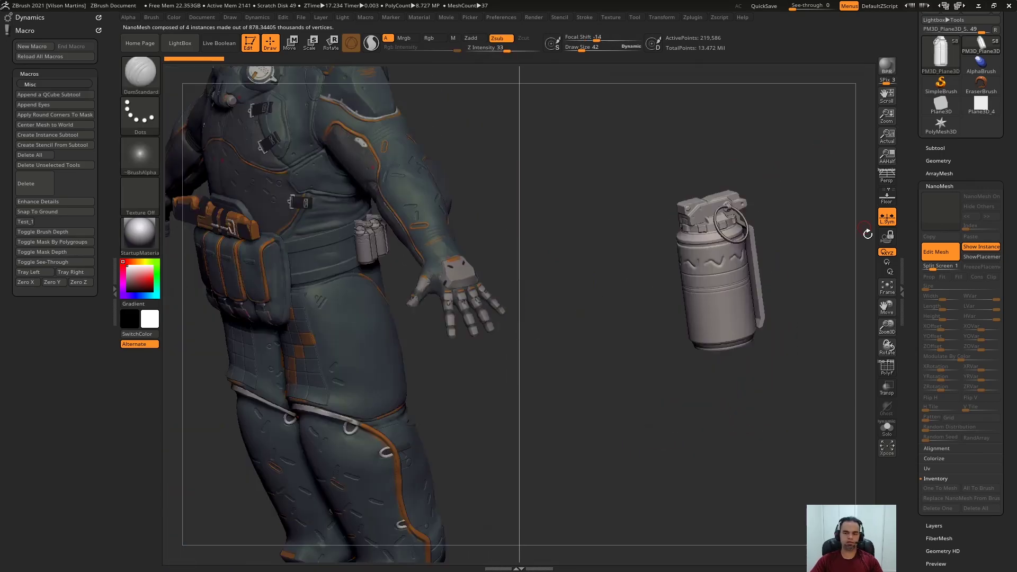
pyautogui.click(941, 257)
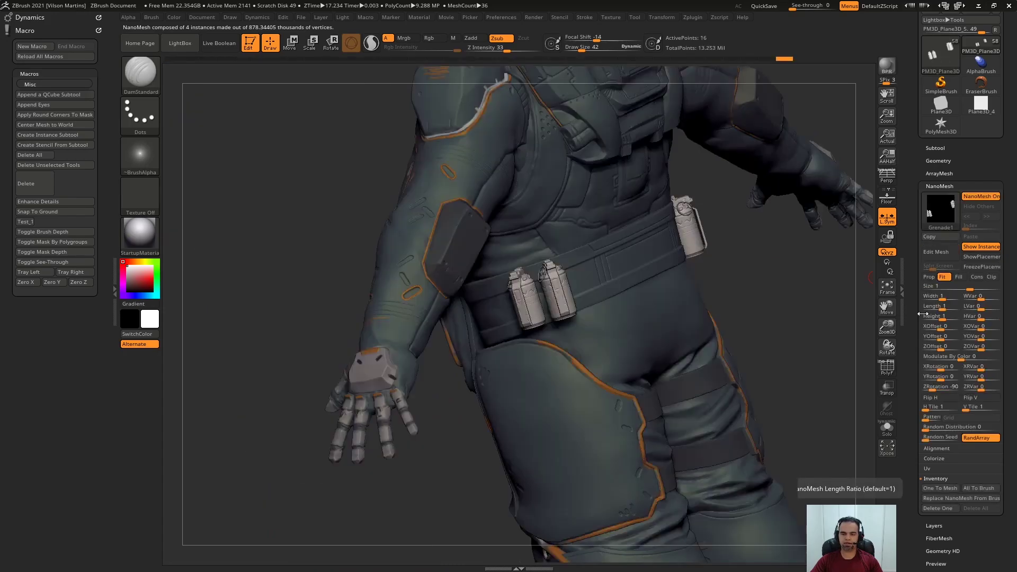
pyautogui.scroll(-2, 956, 433)
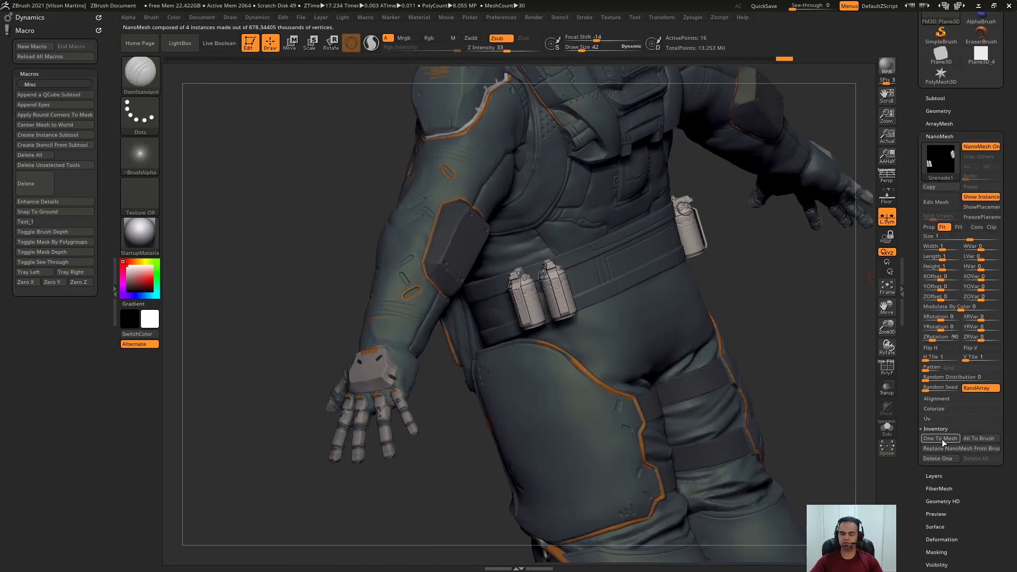
pyautogui.click(946, 439)
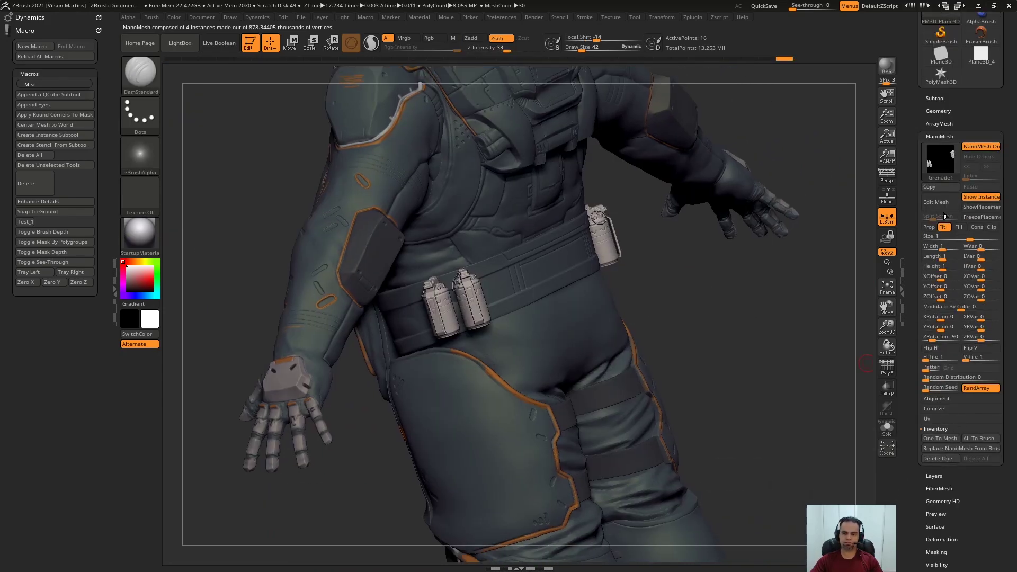
pyautogui.click(939, 204)
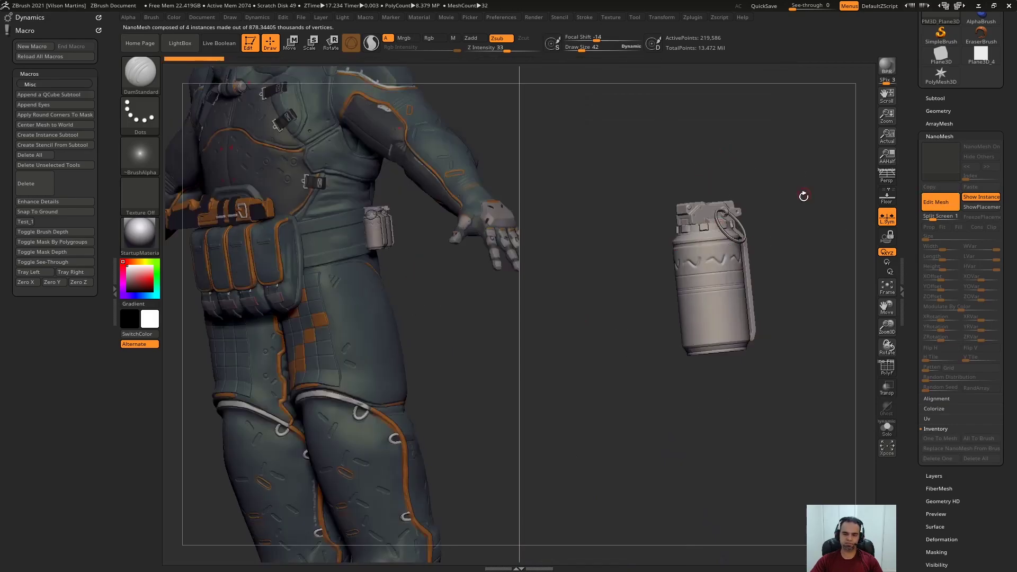
pyautogui.click(941, 203)
pyautogui.moveTo(608, 238); pyautogui.dragTo(623, 243, button='right')
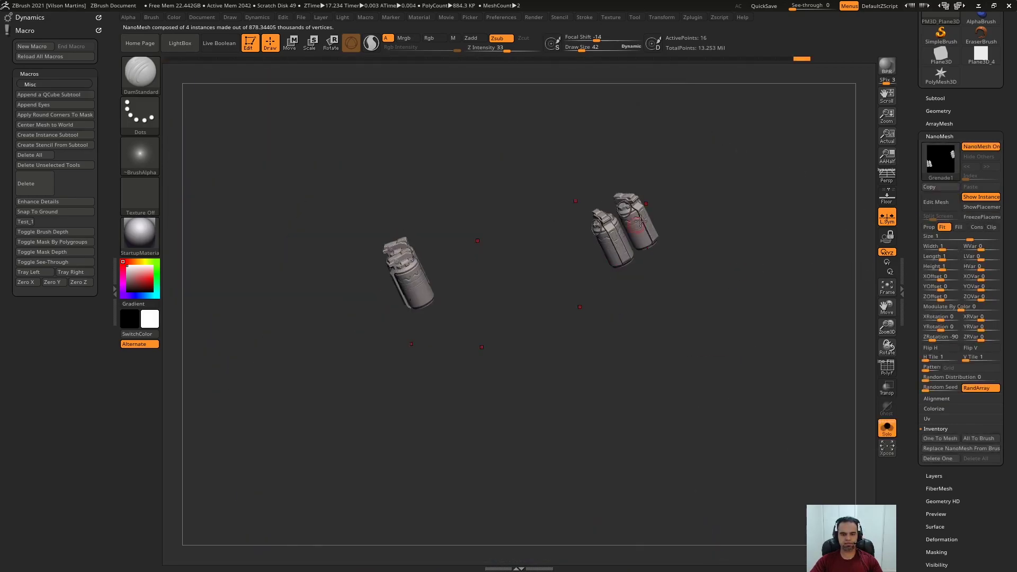
pyautogui.moveTo(647, 332); pyautogui.dragTo(806, 288, button='right')
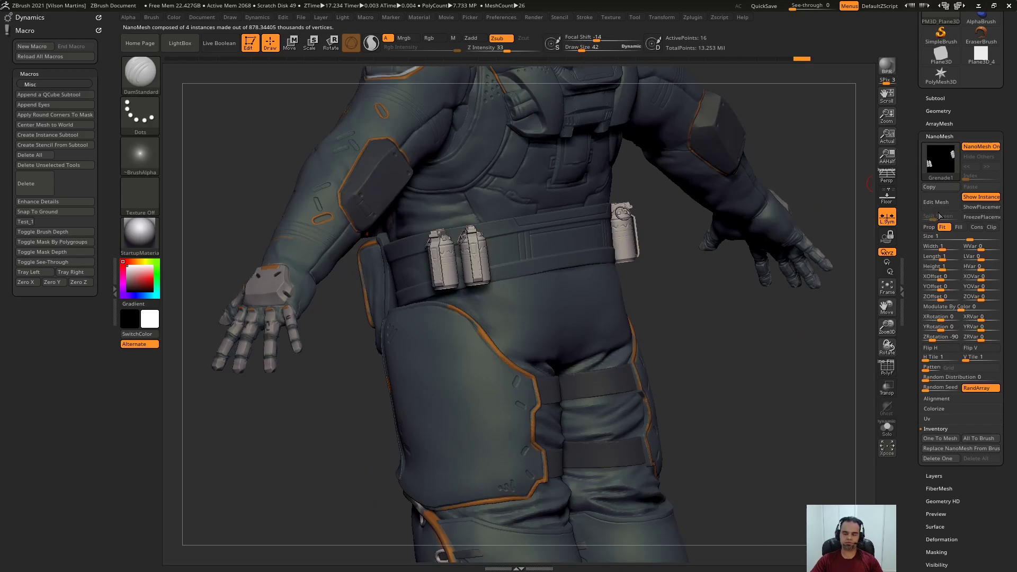
# Open the source grenade in NanoMesh Edit Mesh mode and make a separate PolyMesh3D tool from it
pyautogui.click(939, 206)
pyautogui.moveTo(789, 185); pyautogui.dragTo(724, 211, button='right')
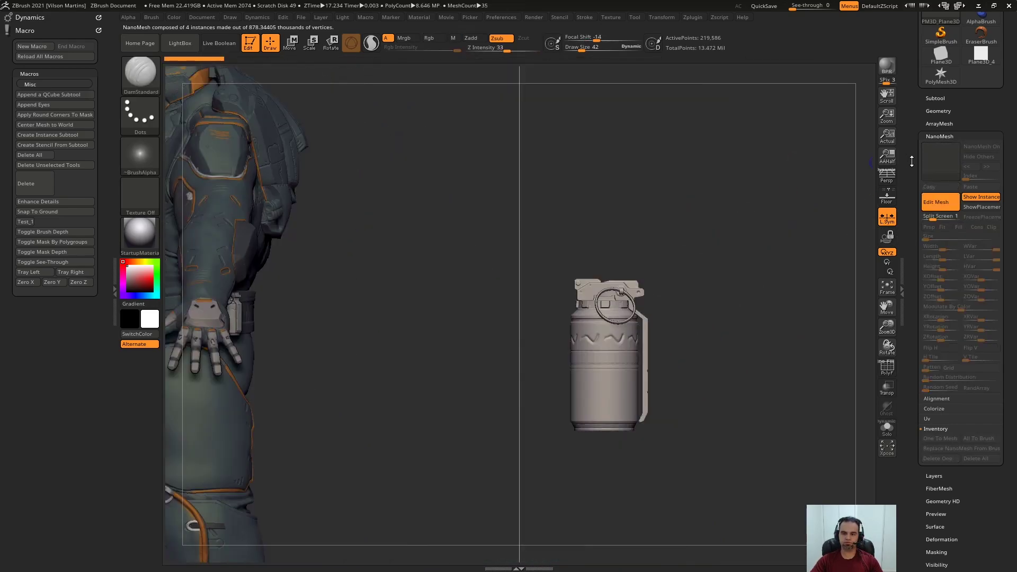
pyautogui.moveTo(913, 150); pyautogui.dragTo(913, 242)
pyautogui.moveTo(755, 181); pyautogui.dragTo(716, 183, button='right')
pyautogui.keyDown('alt'); pyautogui.moveTo(715, 182); pyautogui.dragTo(814, 151, button='right'); pyautogui.keyUp('alt')
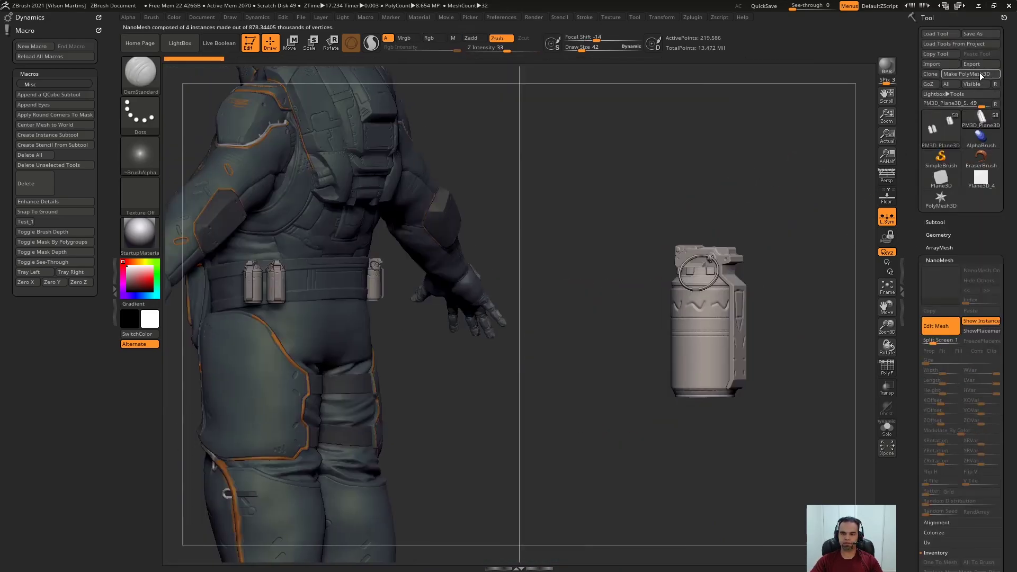
pyautogui.click(981, 76)
# Examine the standalone grenade tool from several sides, with and without the polyframe
pyautogui.moveTo(792, 190); pyautogui.dragTo(869, 197, button='right')
pyautogui.moveTo(765, 216); pyautogui.dragTo(806, 161, button='right')
pyautogui.moveTo(805, 161); pyautogui.dragTo(756, 170, button='right')
pyautogui.hotkey('shift', 'f')
pyautogui.hotkey('shift', 'f')
pyautogui.hotkey('shift', 'f')
pyautogui.moveTo(743, 130); pyautogui.dragTo(789, 77, button='right')
pyautogui.keyDown('ctrl'); pyautogui.moveTo(790, 77); pyautogui.dragTo(742, 127, button='right'); pyautogui.keyUp('ctrl')
pyautogui.keyDown('shift'); pyautogui.moveTo(742, 128); pyautogui.dragTo(696, 173, button='right'); pyautogui.keyUp('shift')
pyautogui.hotkey('shift', 'f')
pyautogui.moveTo(796, 153); pyautogui.dragTo(842, 150, button='right')
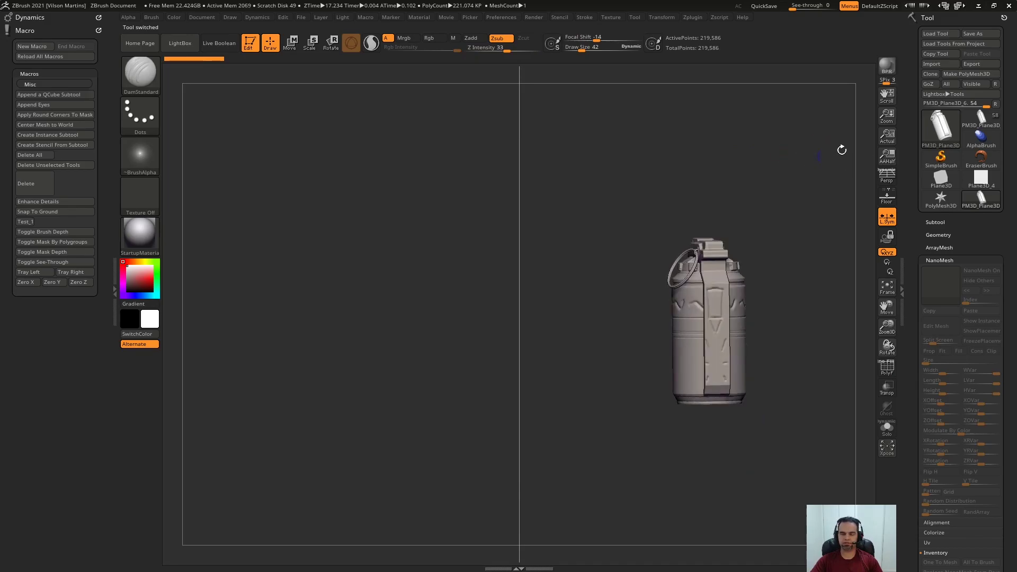
# Return to the character tool and carve vertical wavy grooves around the source grenade's lower body in Edit Mesh mode
pyautogui.click(978, 117)
pyautogui.click(946, 329)
pyautogui.click(946, 329)
pyautogui.keyDown('ctrl'); pyautogui.moveTo(695, 283); pyautogui.dragTo(703, 106, button='right'); pyautogui.keyUp('ctrl')
pyautogui.moveTo(703, 106); pyautogui.dragTo(657, 112, button='right')
pyautogui.click(945, 329)
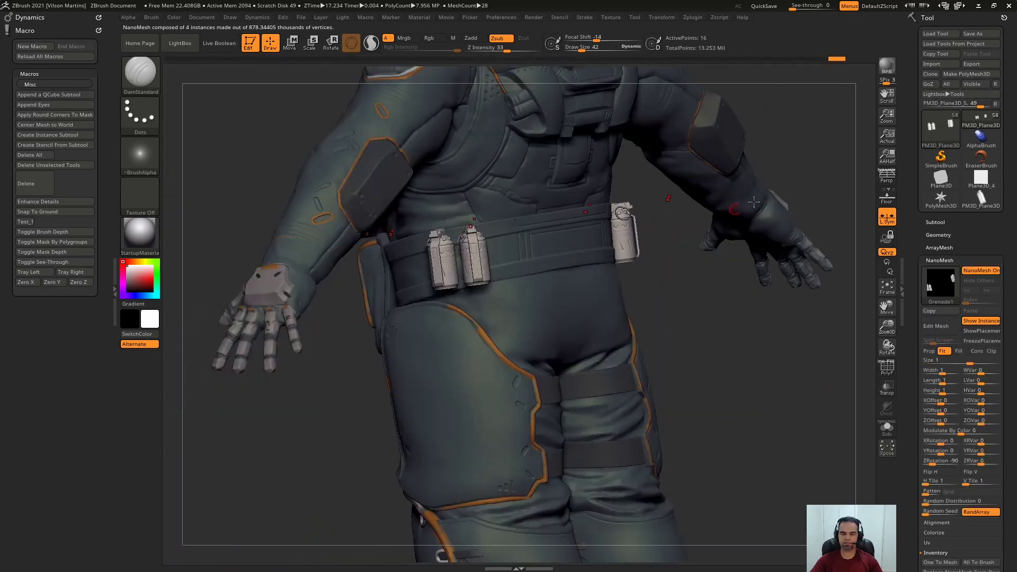
pyautogui.click(945, 328)
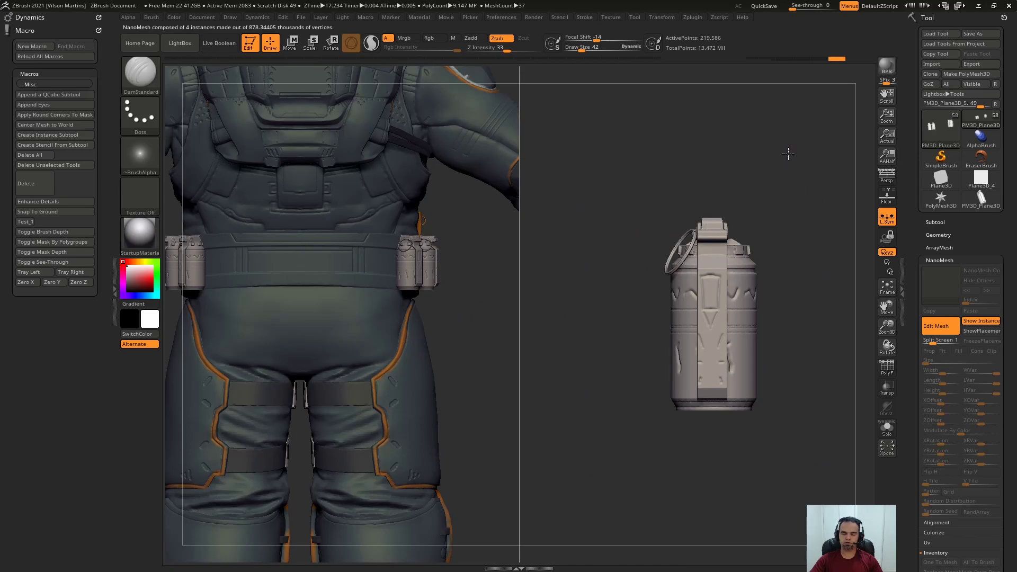
# Make another PolyMesh3D tool from the grooved source grenade, check its symmetry settings and return to the character tool
pyautogui.click(969, 75)
pyautogui.moveTo(805, 273); pyautogui.dragTo(663, 249)
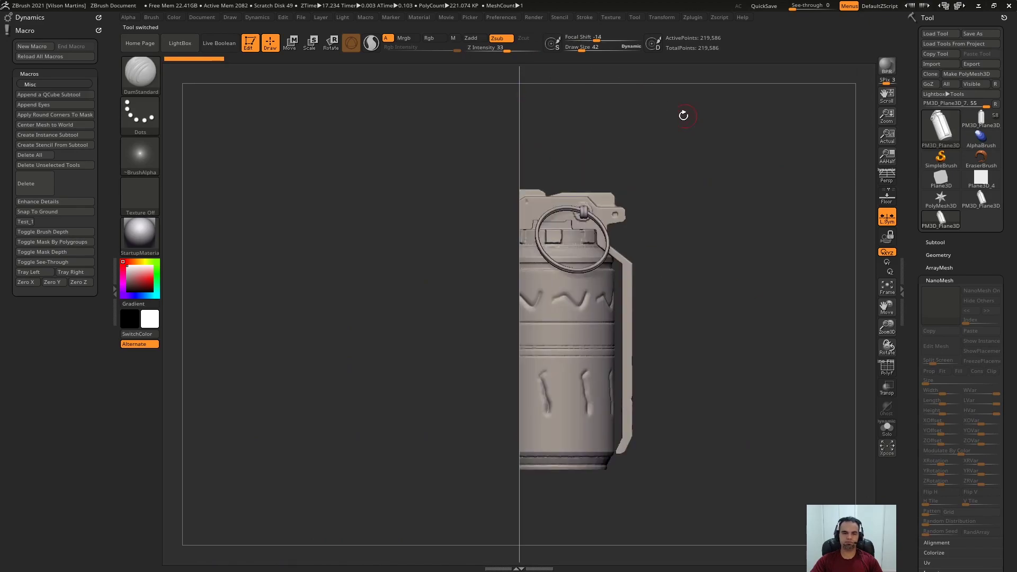
pyautogui.click(662, 17)
pyautogui.moveTo(752, 195); pyautogui.dragTo(752, 158)
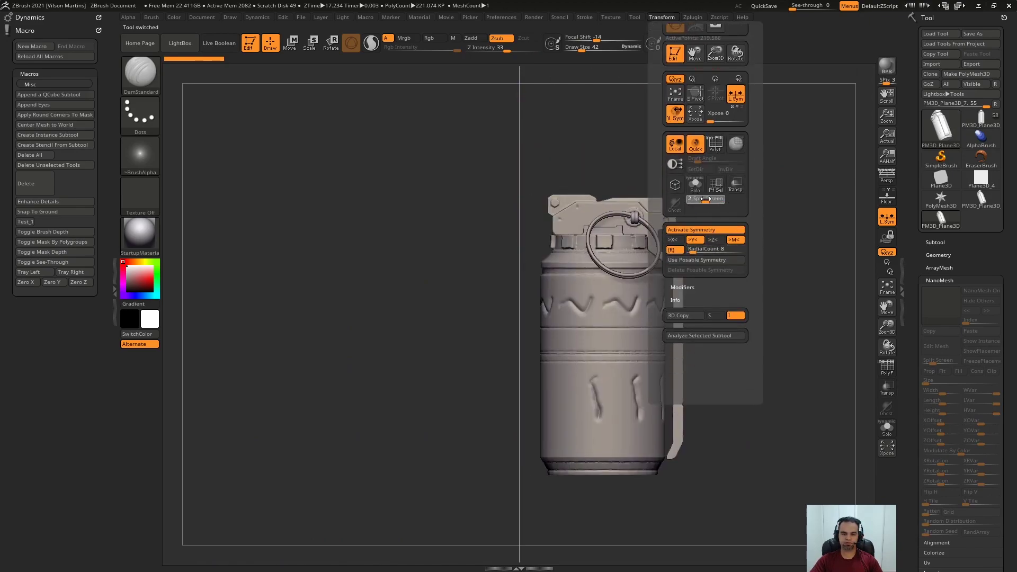
pyautogui.keyDown('alt'); pyautogui.moveTo(630, 164); pyautogui.dragTo(779, 228); pyautogui.keyUp('alt')
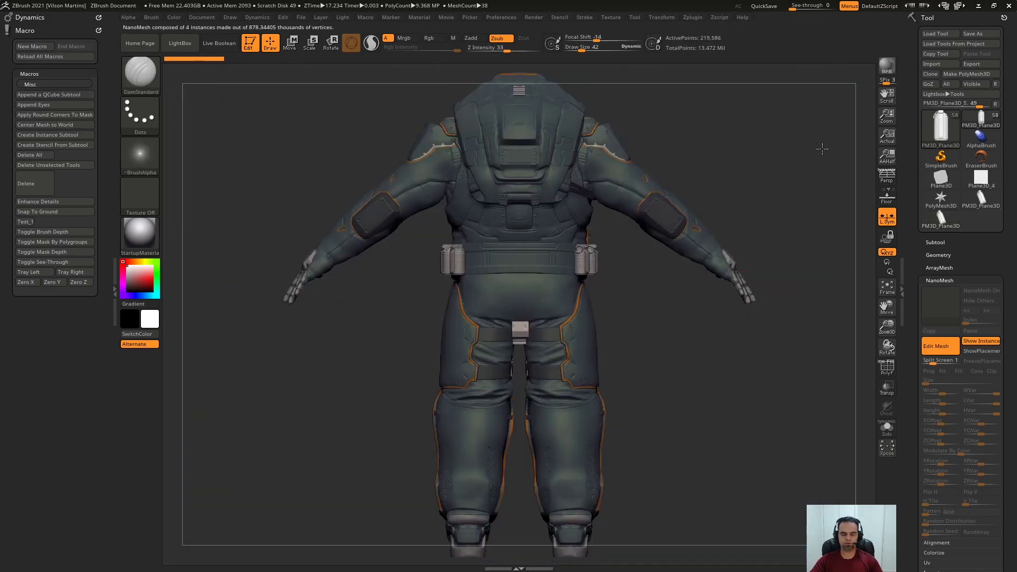
# Select the holster subtool PM3D_Cube3D1 in the Gun folder and isolate it in Solo mode
pyautogui.moveTo(822, 148); pyautogui.dragTo(803, 247)
pyautogui.click(936, 242)
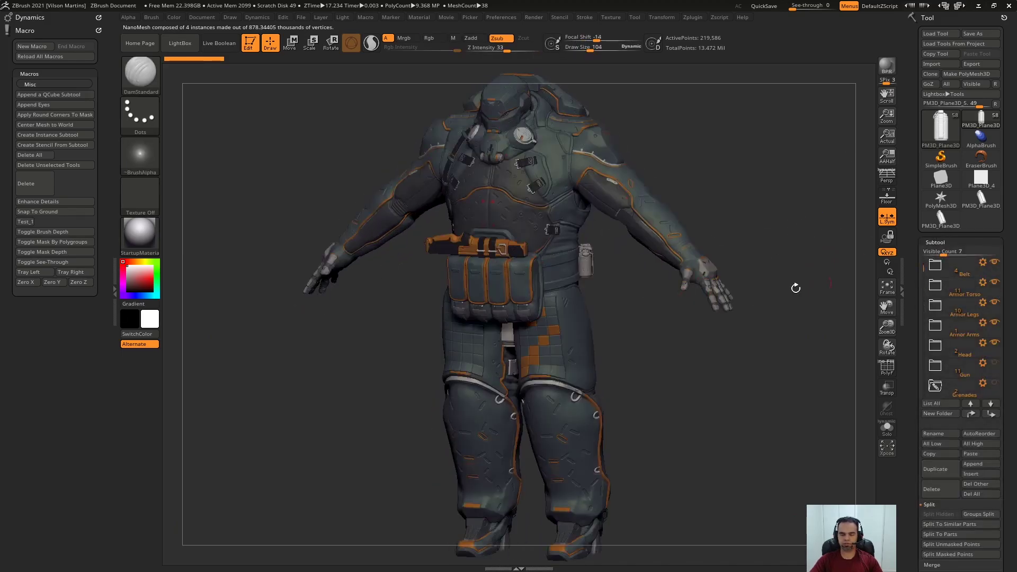
pyautogui.keyDown('shift'); pyautogui.moveTo(847, 277); pyautogui.dragTo(914, 263); pyautogui.keyUp('shift')
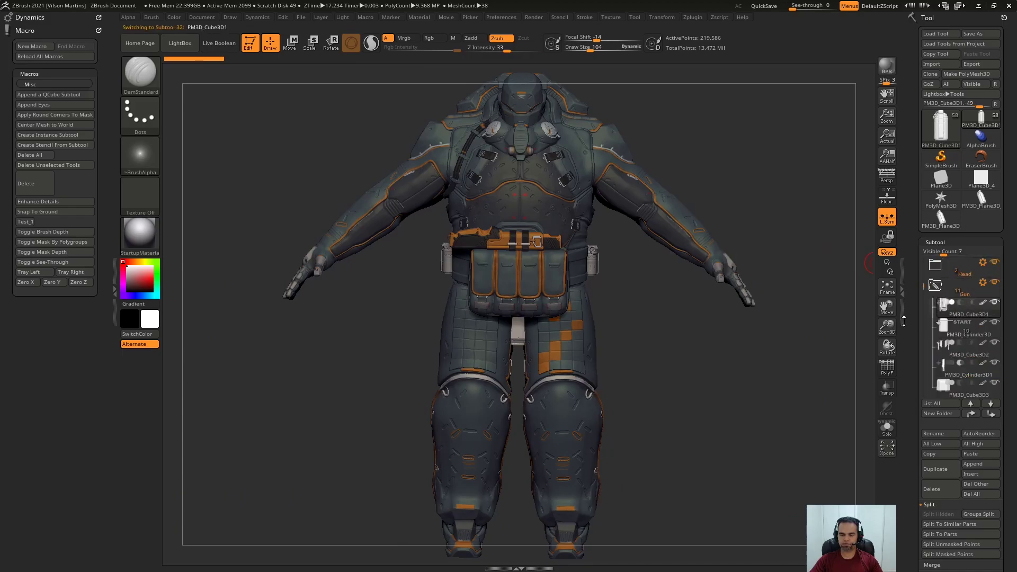
pyautogui.hotkey('alt', 's')
pyautogui.moveTo(700, 231); pyautogui.dragTo(869, 336)
pyautogui.hotkey('alt', 's')
pyautogui.click(951, 327)
pyautogui.hotkey('alt', 's')
pyautogui.keyDown('alt'); pyautogui.moveTo(777, 286); pyautogui.dragTo(776, 247); pyautogui.keyUp('alt')
pyautogui.press('Up')
pyautogui.click(888, 287)
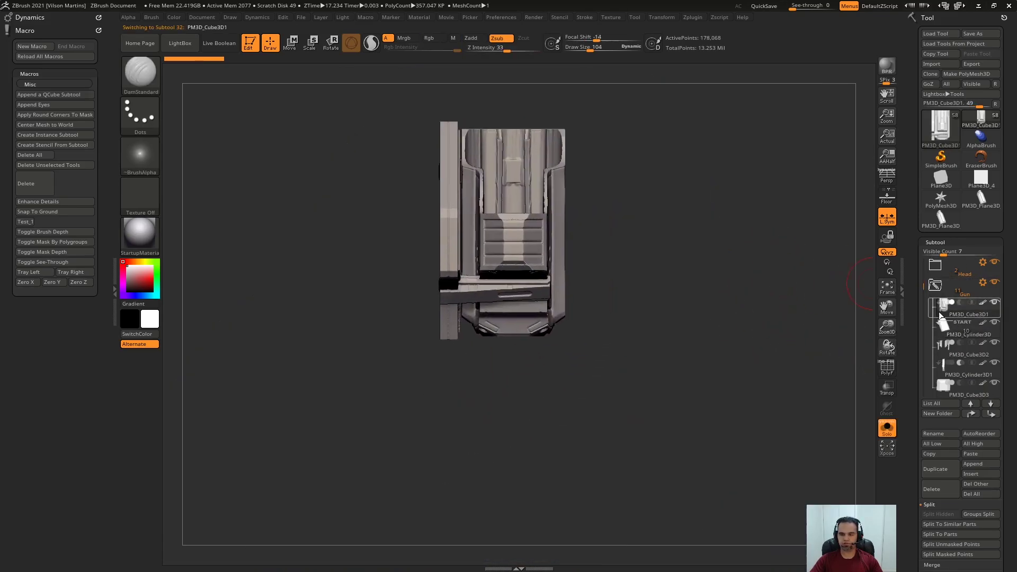
# Set the subtool list's visible count to 17 and merge the Gun folder into a single subtool
pyautogui.moveTo(943, 254); pyautogui.dragTo(975, 254)
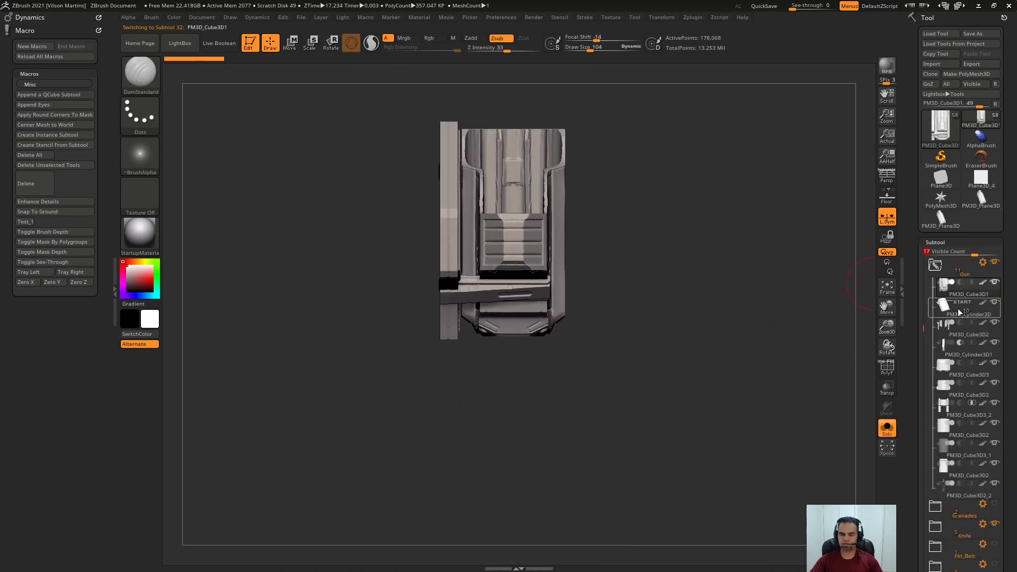
pyautogui.click(941, 310)
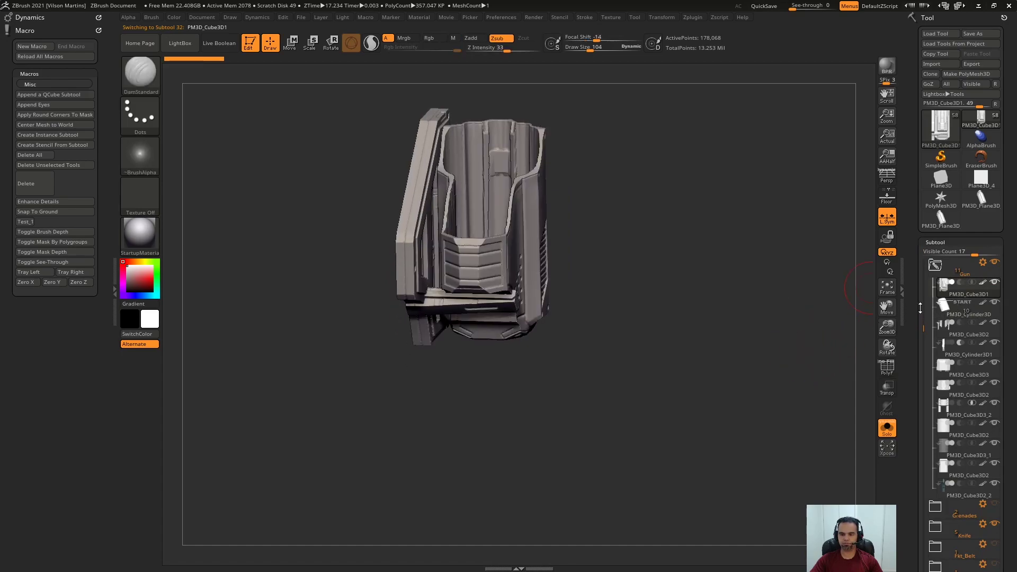
pyautogui.click(984, 262)
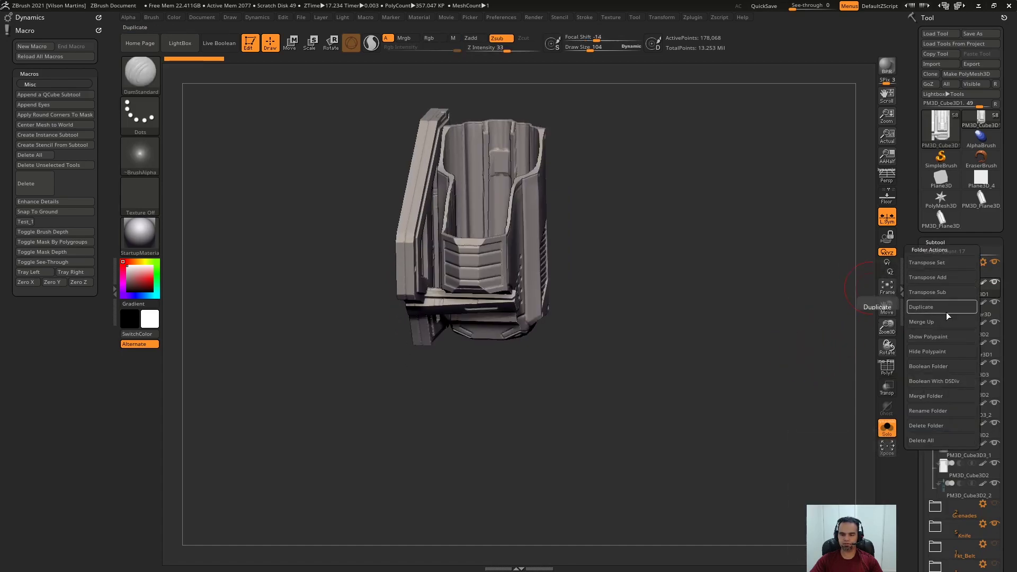
pyautogui.click(934, 396)
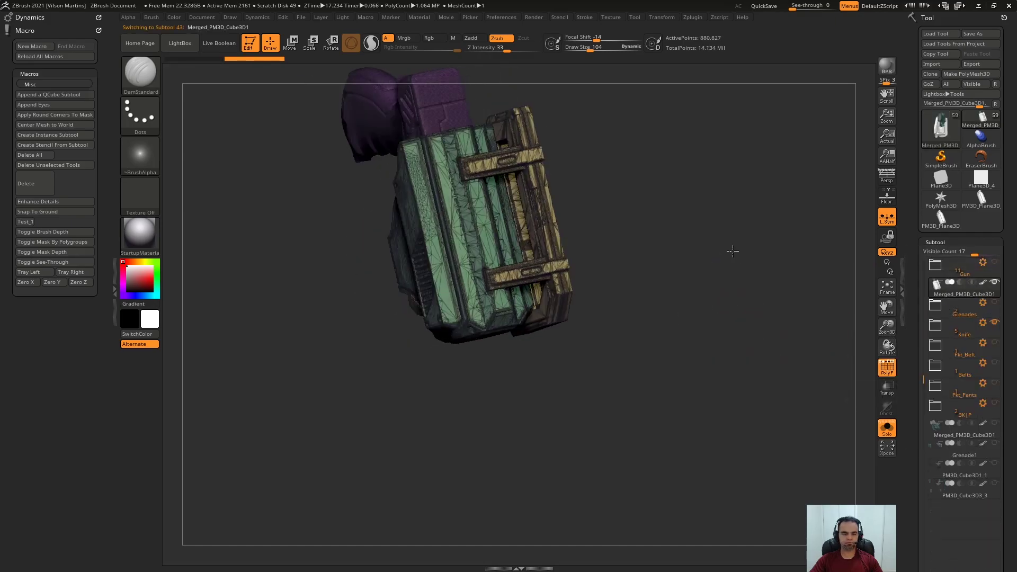
# Hide the merged gun's polyframe and create an instance subtool from the merged gun and holster with the macro
pyautogui.hotkey('shift', 'f')
pyautogui.moveTo(753, 332); pyautogui.dragTo(744, 291)
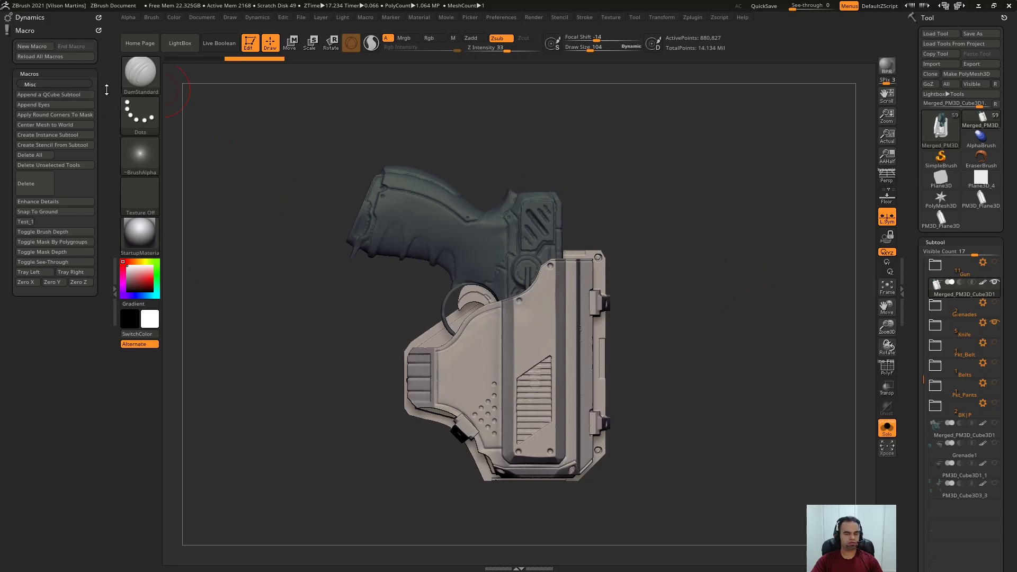
pyautogui.click(54, 136)
pyautogui.click(974, 294)
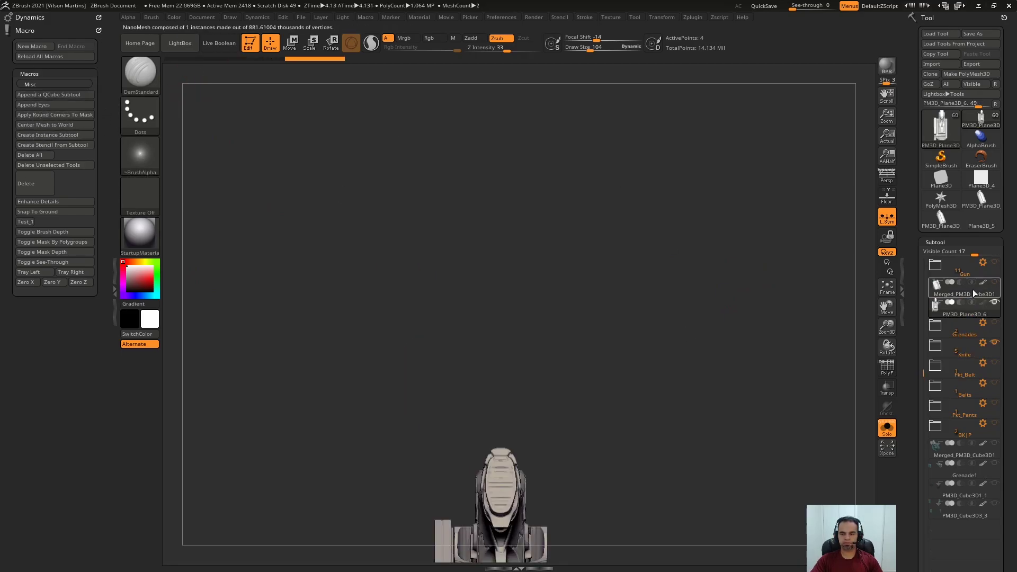
pyautogui.click(963, 294)
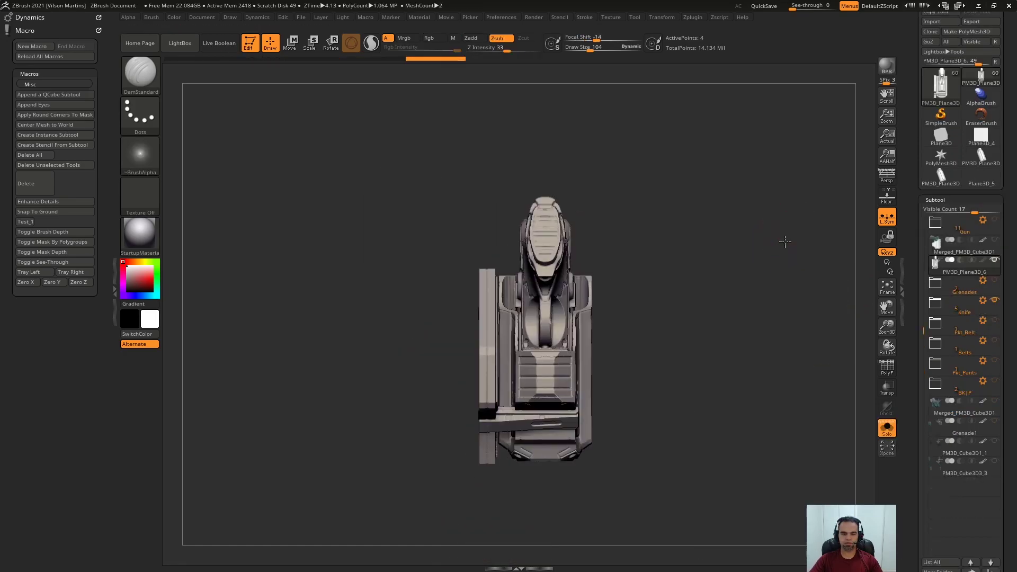
# Show the whole character and move the gun instance to the belt at the character's right hip
pyautogui.moveTo(785, 242); pyautogui.dragTo(761, 277)
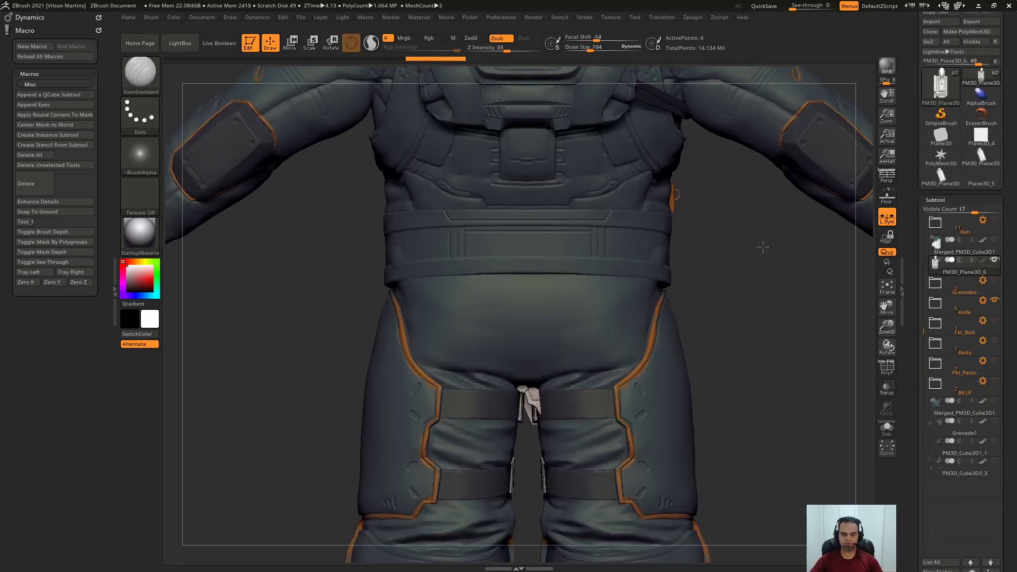
pyautogui.click(763, 247)
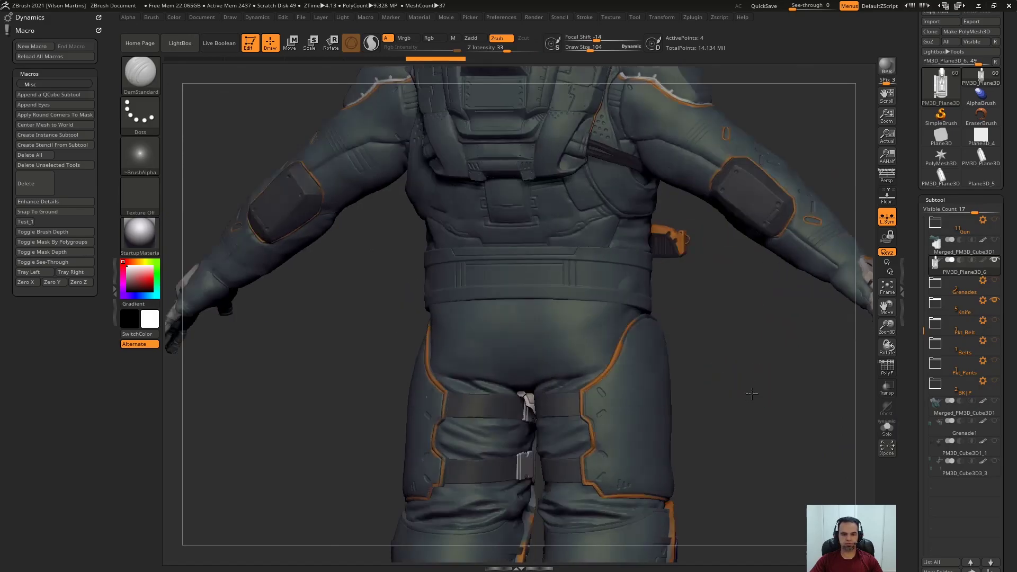
pyautogui.press('w')
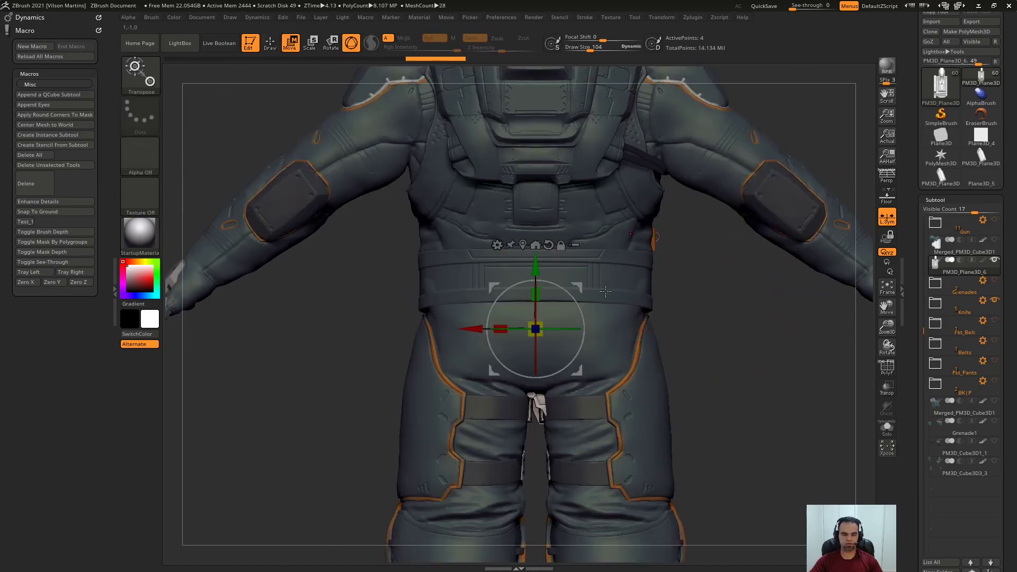
pyautogui.moveTo(581, 285); pyautogui.dragTo(731, 251)
pyautogui.moveTo(707, 296); pyautogui.dragTo(579, 315)
pyautogui.press('w')
pyautogui.moveTo(769, 371); pyautogui.dragTo(565, 415)
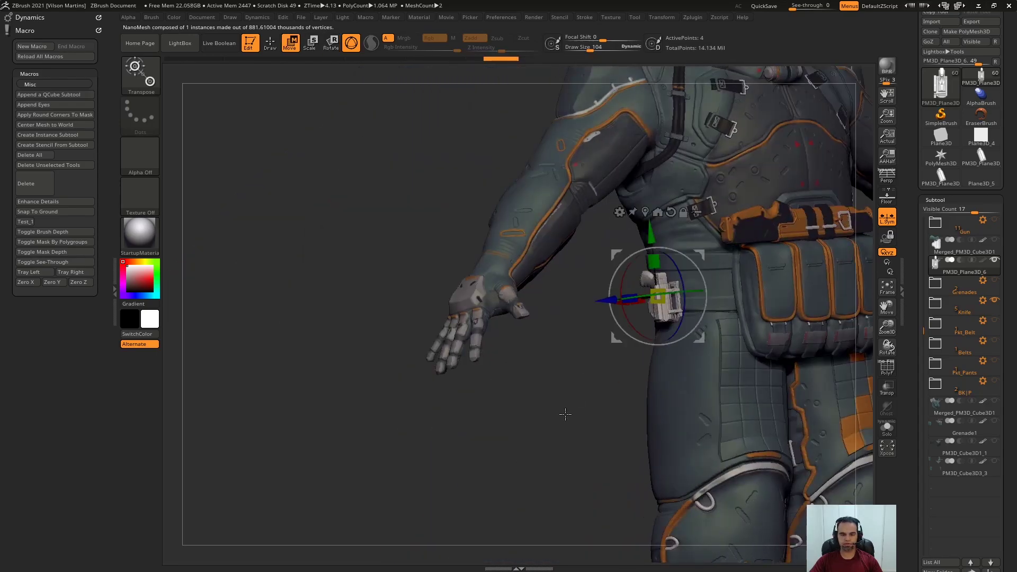
# Enlarge and angle the holstered gun instance so it sits against the right hip, and collapse the subtool list
pyautogui.keyDown('alt'); pyautogui.moveTo(571, 368); pyautogui.dragTo(556, 386); pyautogui.keyUp('alt')
pyautogui.press('r')
pyautogui.moveTo(643, 309); pyautogui.dragTo(669, 285)
pyautogui.click(934, 200)
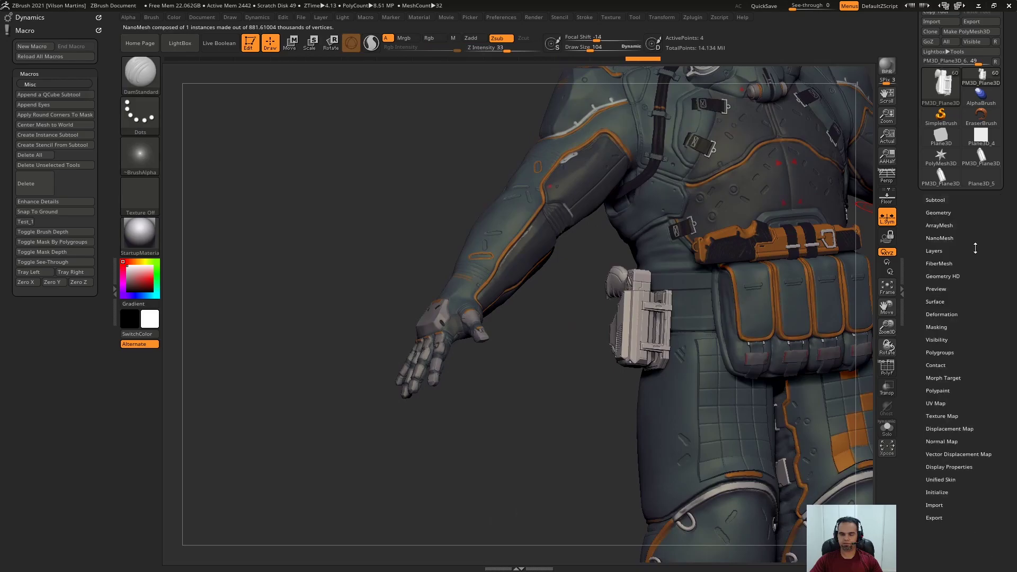
# Open the holstered gun instance's source mesh for editing in NanoMesh
pyautogui.click(958, 236)
pyautogui.moveTo(941, 241); pyautogui.dragTo(940, 198)
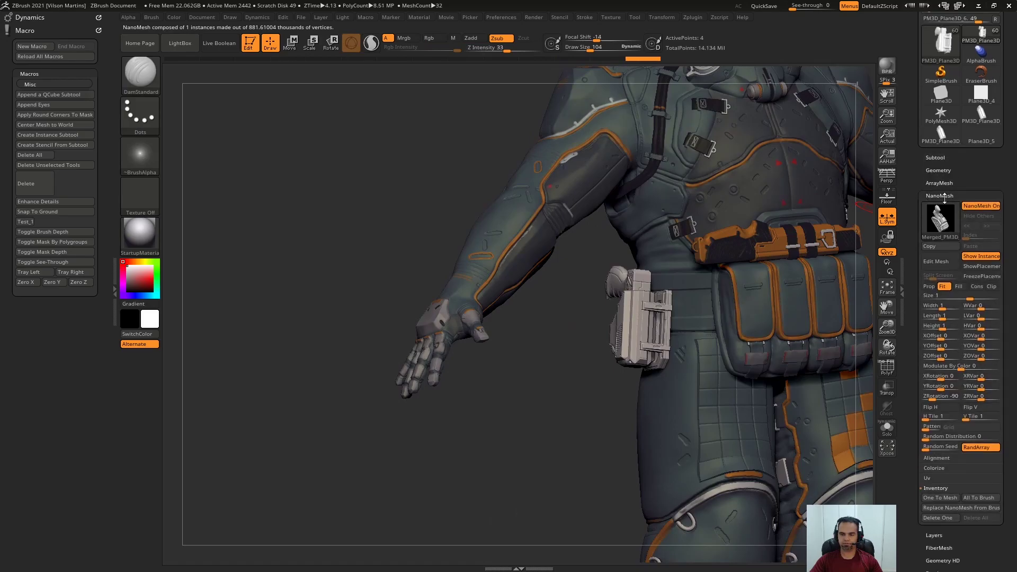
pyautogui.click(941, 262)
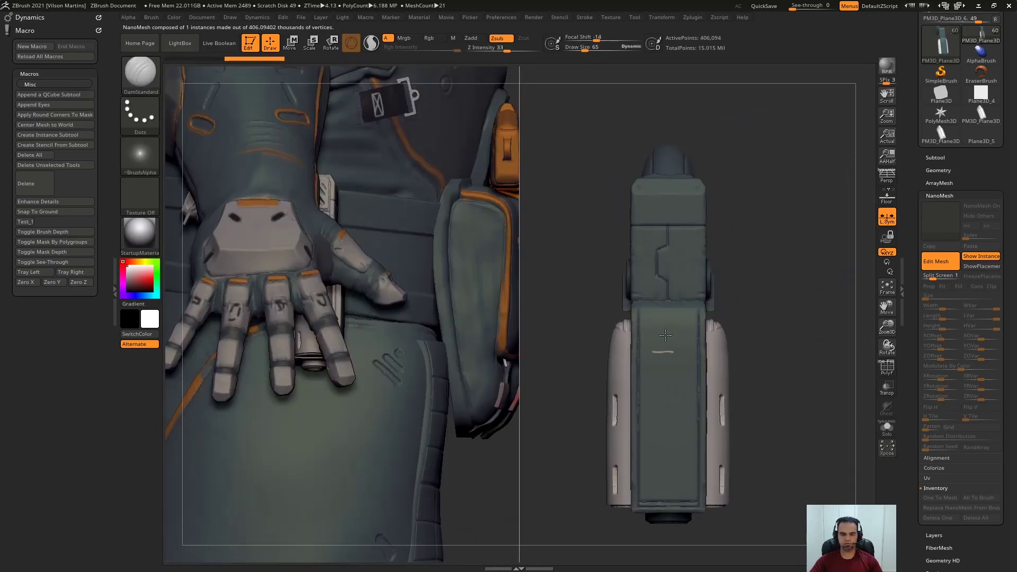
# Sculpt small details into the front of the gun with DamStandard at draw size 14
pyautogui.press('s')
pyautogui.click(691, 205)
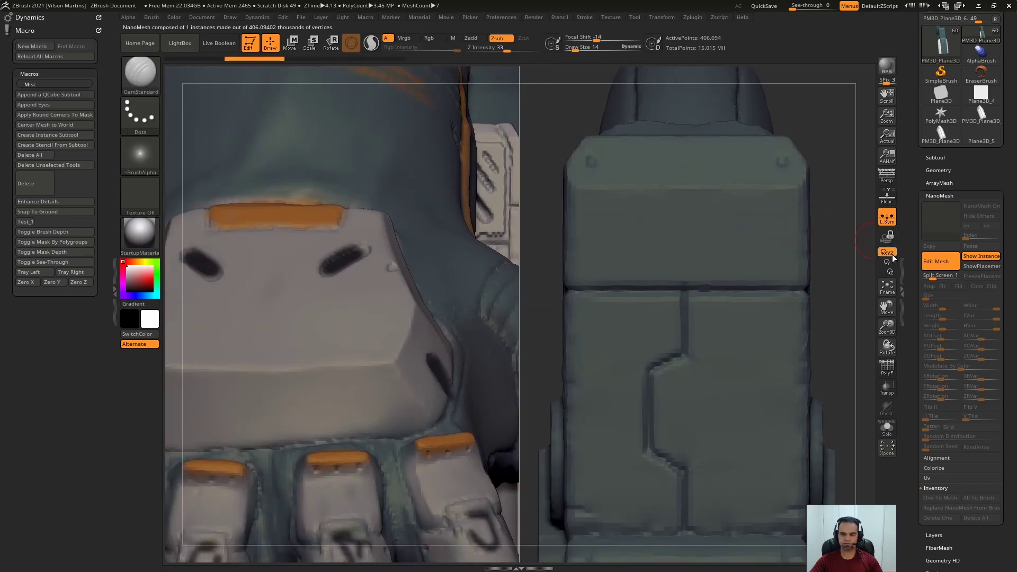
pyautogui.click(661, 17)
pyautogui.click(688, 270)
pyautogui.moveTo(778, 198); pyautogui.dragTo(758, 228)
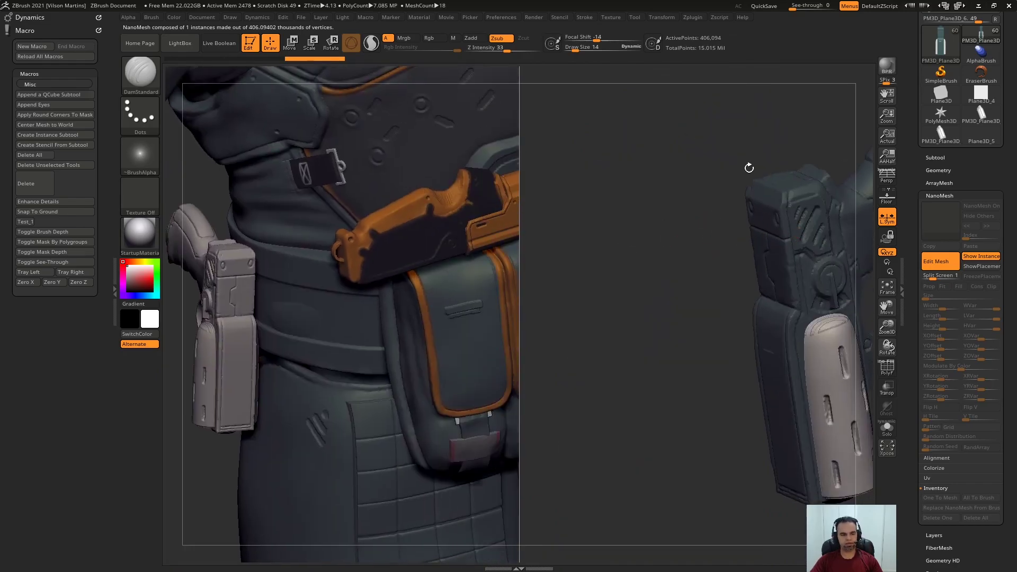
pyautogui.hotkey('alt', 's')
pyautogui.moveTo(634, 259)
pyautogui.mouseDown(button='right')
pyautogui.moveTo(685, 238)
pyautogui.moveTo(689, 313)
pyautogui.moveTo(722, 255)
pyautogui.moveTo(669, 175)
pyautogui.mouseUp(button='right')
pyautogui.moveTo(621, 202); pyautogui.dragTo(606, 294)
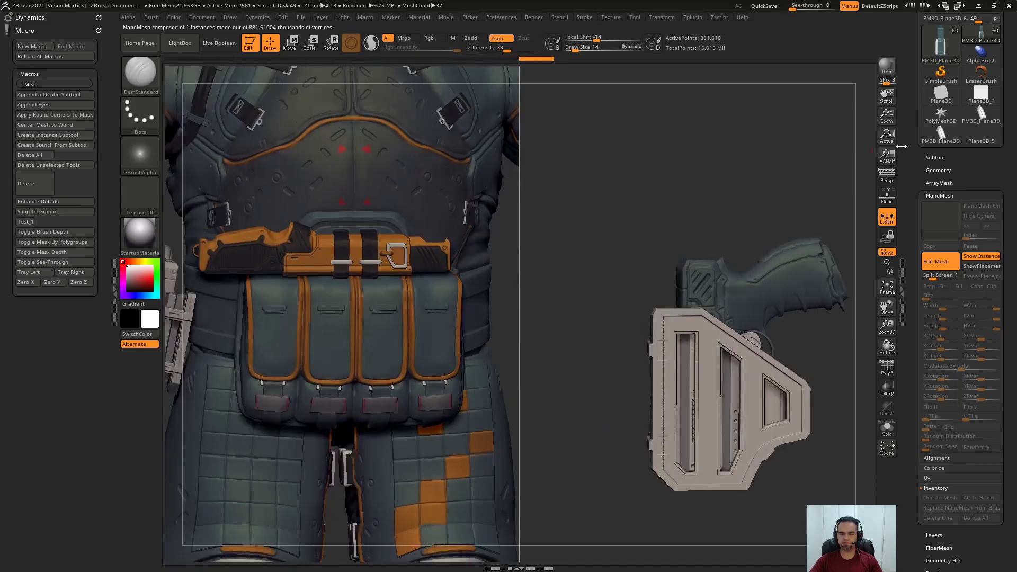
# Extract the edited gun and holster as a separate polymesh tool and reselect the gun instance subtool on the character
pyautogui.scroll(3, 977, 152)
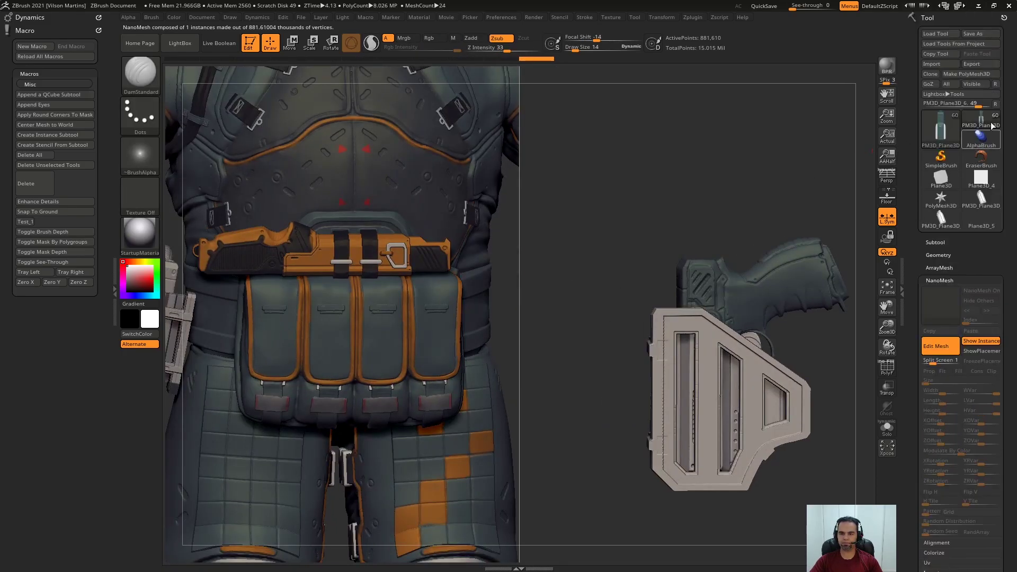
pyautogui.click(979, 74)
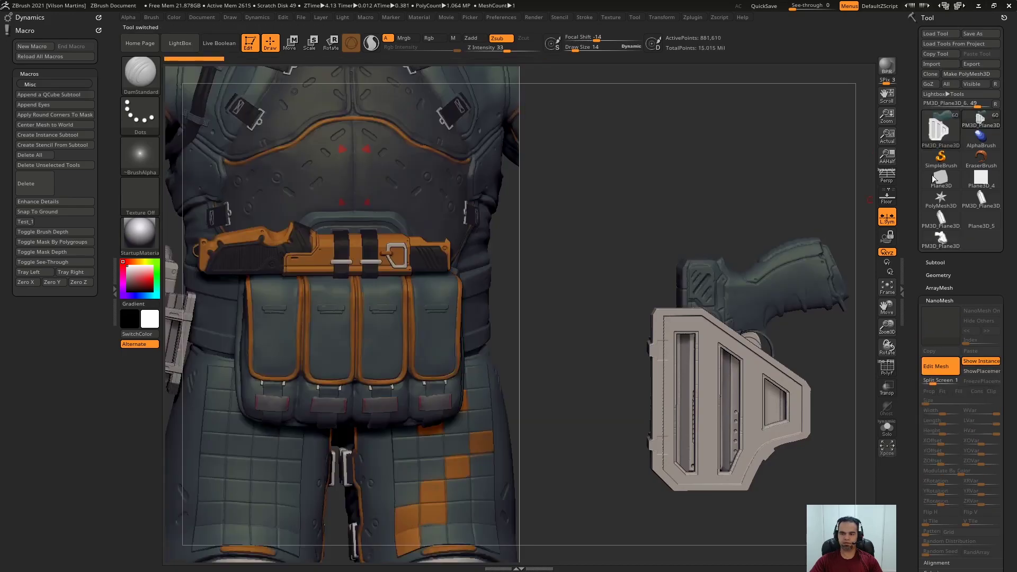
pyautogui.click(947, 237)
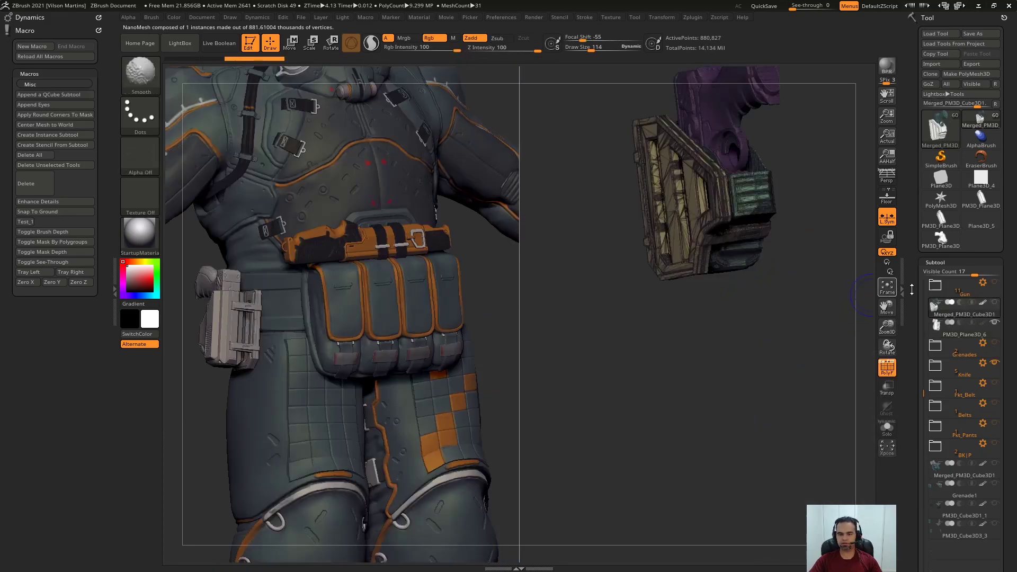
pyautogui.click(964, 332)
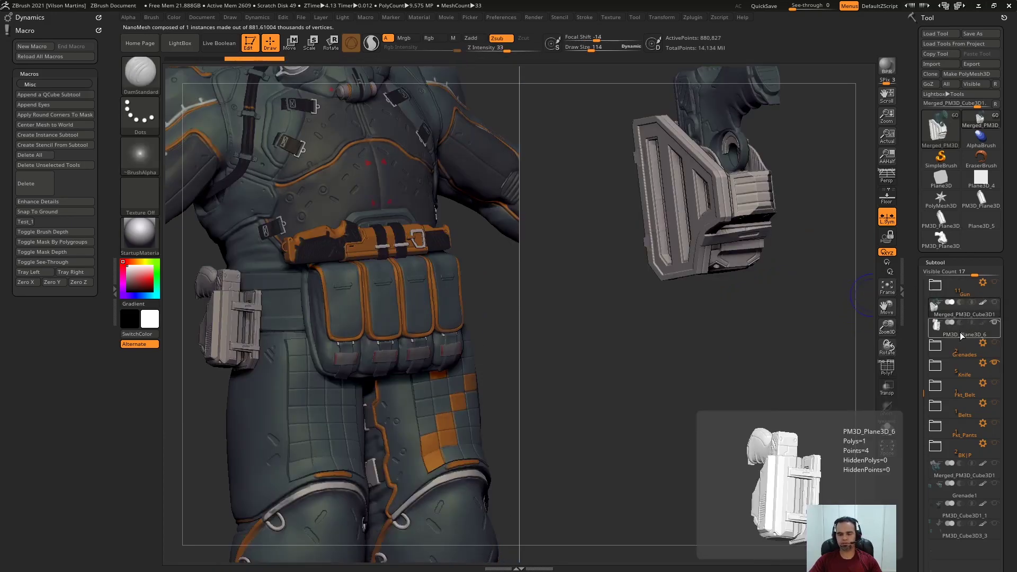
pyautogui.click(963, 334)
# Show the Pkt_Pants folder on the whole character and isolate the pouch on the left thigh in Solo
pyautogui.moveTo(674, 234); pyautogui.dragTo(869, 271)
pyautogui.moveTo(661, 411); pyautogui.dragTo(630, 354)
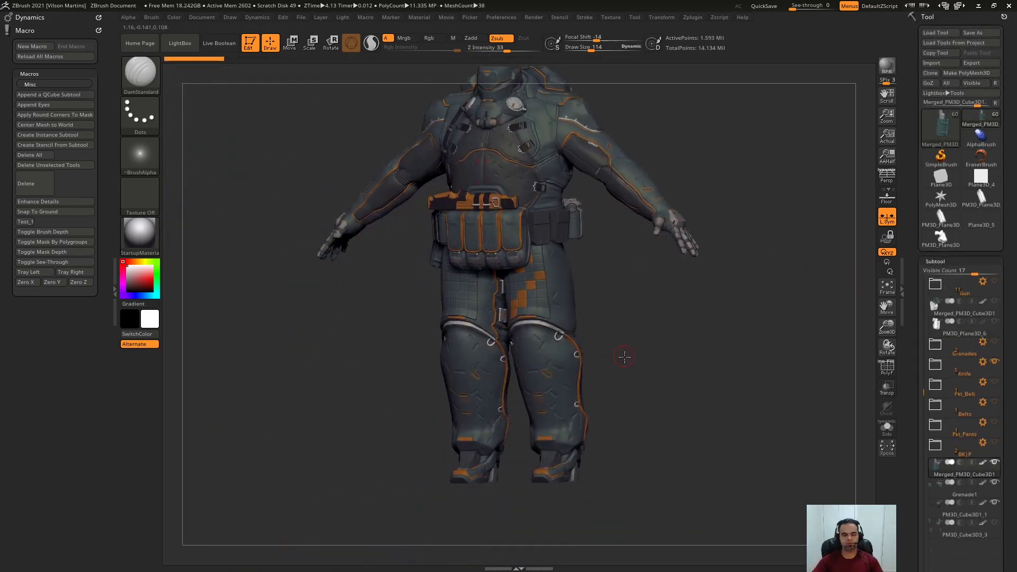
pyautogui.keyDown('alt'); pyautogui.moveTo(803, 446); pyautogui.dragTo(629, 259); pyautogui.keyUp('alt')
pyautogui.click(994, 522)
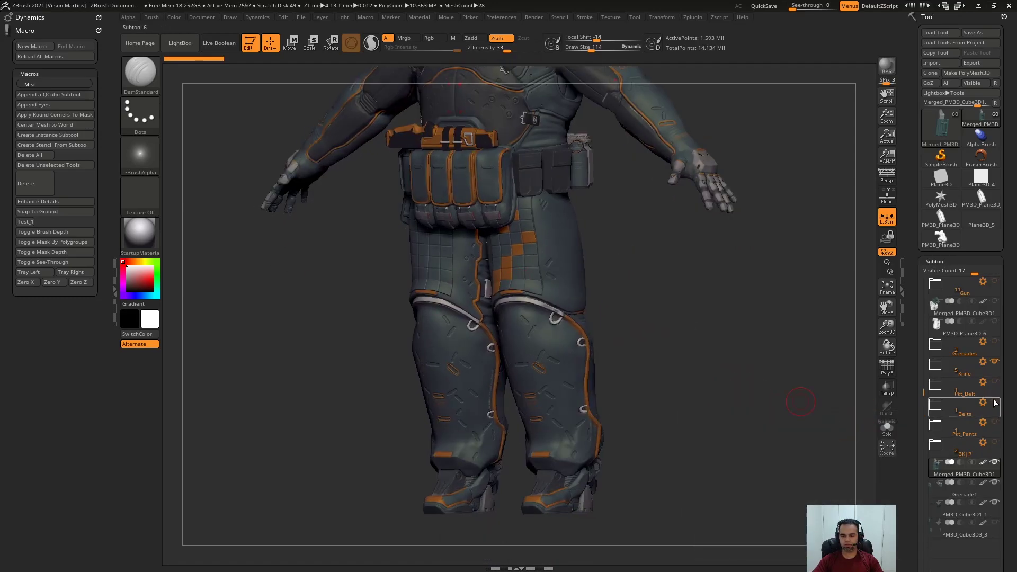
pyautogui.click(996, 423)
pyautogui.keyDown('alt'); pyautogui.click(582, 254); pyautogui.keyUp('alt')
pyautogui.hotkey('alt', 's')
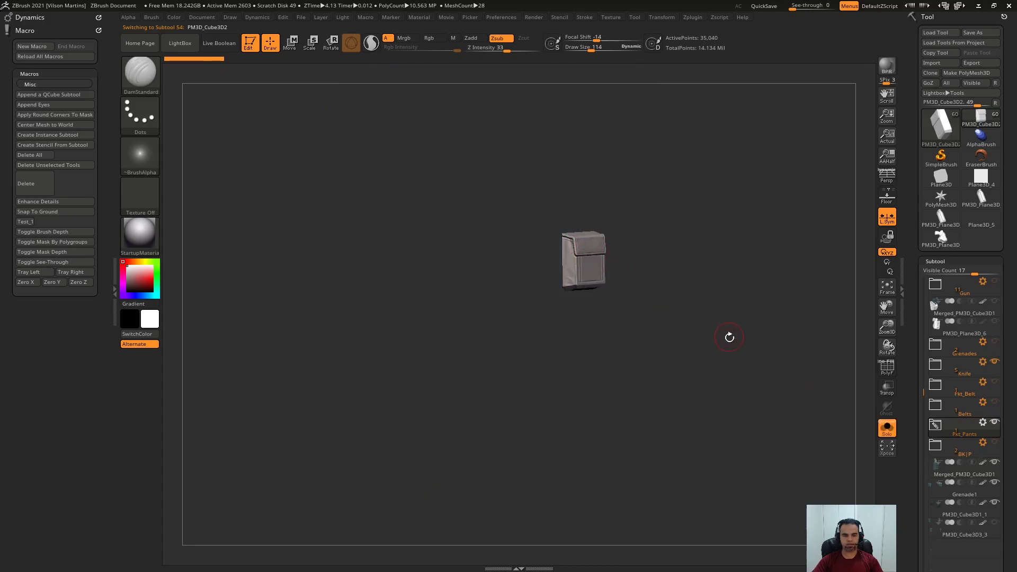
# Examine the isolated thigh pouch up close from several sides
pyautogui.keyDown('shift'); pyautogui.moveTo(729, 338); pyautogui.dragTo(710, 366); pyautogui.keyUp('shift')
pyautogui.keyDown('alt'); pyautogui.moveTo(710, 365); pyautogui.dragTo(691, 504); pyautogui.keyUp('alt')
pyautogui.hotkey('alt', 's')
pyautogui.hotkey('alt', 's')
pyautogui.keyDown('alt'); pyautogui.moveTo(753, 403); pyautogui.dragTo(763, 312); pyautogui.keyUp('alt')
pyautogui.moveTo(763, 312); pyautogui.dragTo(740, 298)
pyautogui.press('f')
pyautogui.keyDown('alt'); pyautogui.moveTo(779, 424); pyautogui.dragTo(785, 277); pyautogui.keyUp('alt')
pyautogui.keyDown('shift'); pyautogui.moveTo(785, 278); pyautogui.dragTo(804, 344); pyautogui.keyUp('shift')
pyautogui.press('f')
pyautogui.keyDown('shift'); pyautogui.moveTo(677, 506); pyautogui.dragTo(818, 270); pyautogui.keyUp('shift')
pyautogui.moveTo(748, 281)
pyautogui.mouseDown()
pyautogui.moveTo(808, 276)
pyautogui.moveTo(747, 280)
pyautogui.mouseUp()
pyautogui.press('f')
# Sculpt creases into the thigh pouch at draw size 23 and create an instance subtool from it with the macro
pyautogui.press('s')
pyautogui.press('s')
pyautogui.moveTo(747, 279)
pyautogui.mouseDown()
pyautogui.moveTo(719, 264)
pyautogui.moveTo(743, 239)
pyautogui.moveTo(735, 244)
pyautogui.mouseUp()
pyautogui.moveTo(568, 106); pyautogui.dragTo(506, 144)
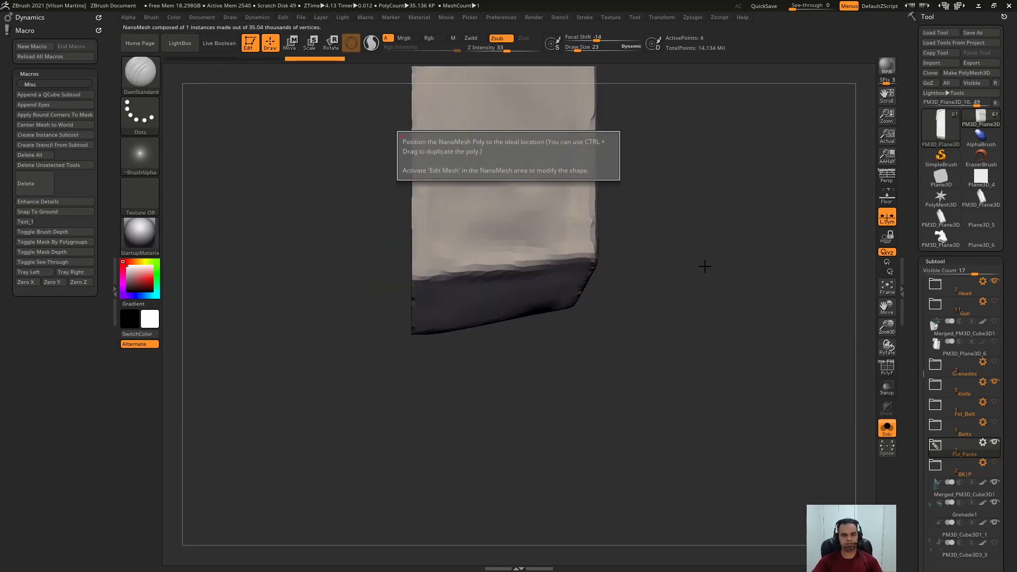
# Move the pouch instance against the outer left thigh and mirror it to the other leg with Mirror And Weld
pyautogui.keyDown('alt'); pyautogui.moveTo(736, 393); pyautogui.dragTo(657, 467); pyautogui.keyUp('alt')
pyautogui.press('w')
pyautogui.moveTo(441, 233); pyautogui.dragTo(586, 317)
pyautogui.moveTo(588, 228)
pyautogui.keyDown('alt'); pyautogui.mouseDown()
pyautogui.moveTo(564, 284)
pyautogui.moveTo(670, 350)
pyautogui.moveTo(723, 306)
pyautogui.mouseUp(); pyautogui.keyUp('alt')
pyautogui.press('q')
pyautogui.click(935, 261)
pyautogui.click(939, 274)
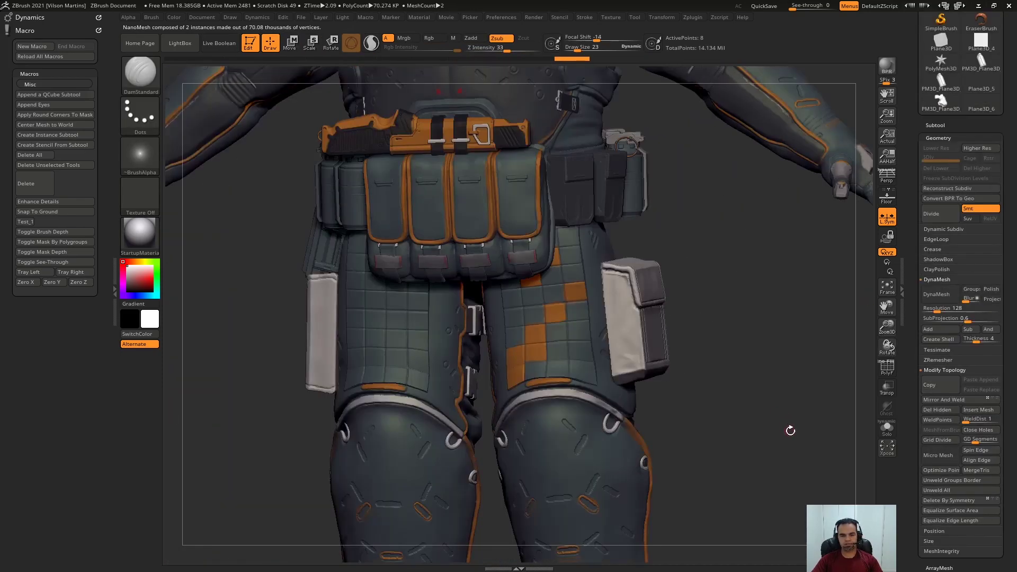
# Reorient the mirrored pouch instance using ZModeler's Spin Edges action on a single poly, clockwise
pyautogui.keyDown('alt'); pyautogui.moveTo(788, 427); pyautogui.dragTo(793, 422); pyautogui.keyUp('alt')
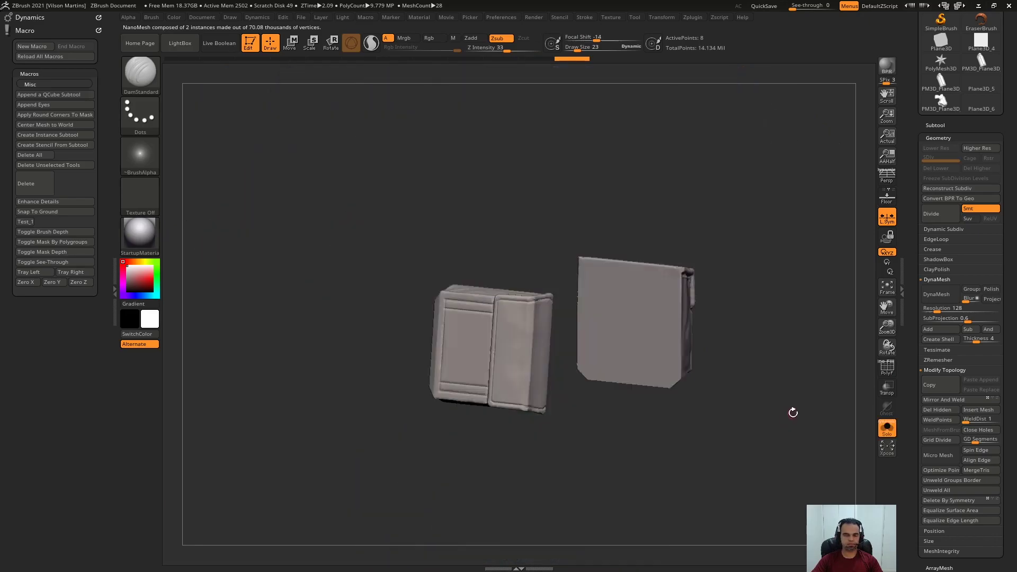
pyautogui.moveTo(793, 412)
pyautogui.mouseDown()
pyautogui.moveTo(641, 372)
pyautogui.moveTo(495, 245)
pyautogui.moveTo(472, 307)
pyautogui.moveTo(493, 245)
pyautogui.mouseUp()
pyautogui.press('space')
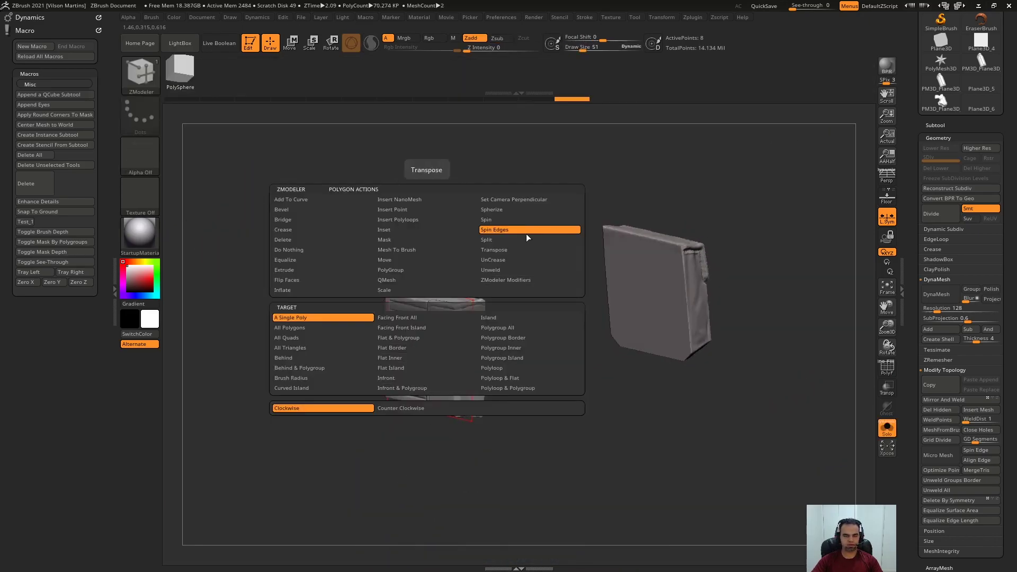
pyautogui.click(431, 345)
pyautogui.click(430, 347)
pyautogui.click(430, 345)
pyautogui.moveTo(581, 441); pyautogui.dragTo(530, 213)
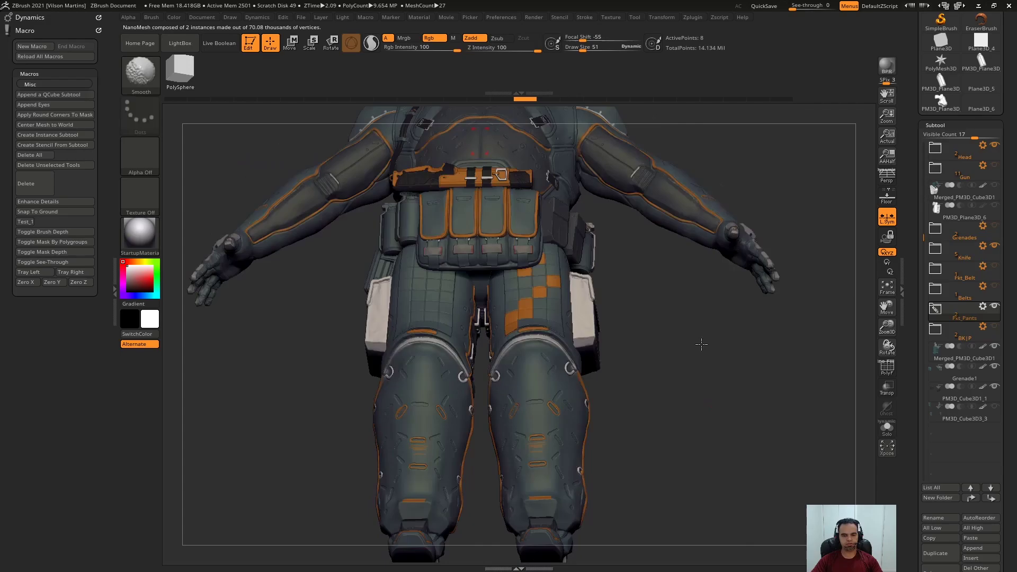
# Duplicate the pair of thigh pouch instances down to the lower legs
pyautogui.press('w')
pyautogui.moveTo(702, 344); pyautogui.dragTo(725, 493)
pyautogui.keyDown('alt'); pyautogui.moveTo(701, 370); pyautogui.dragTo(692, 263); pyautogui.keyUp('alt')
pyautogui.keyDown('ctrl'); pyautogui.moveTo(581, 169); pyautogui.dragTo(581, 348); pyautogui.keyUp('ctrl')
# Shrink, angle and position the duplicated pouch instances against the outer calves
pyautogui.moveTo(694, 352); pyautogui.dragTo(609, 371)
pyautogui.moveTo(636, 412); pyautogui.dragTo(666, 411)
pyautogui.moveTo(721, 355); pyautogui.dragTo(777, 357)
pyautogui.moveTo(651, 386); pyautogui.dragTo(656, 394)
pyautogui.moveTo(742, 366)
pyautogui.mouseDown()
pyautogui.moveTo(678, 397)
pyautogui.moveTo(747, 347)
pyautogui.mouseUp()
pyautogui.moveTo(617, 410); pyautogui.dragTo(599, 414)
pyautogui.moveTo(723, 366); pyautogui.dragTo(727, 303)
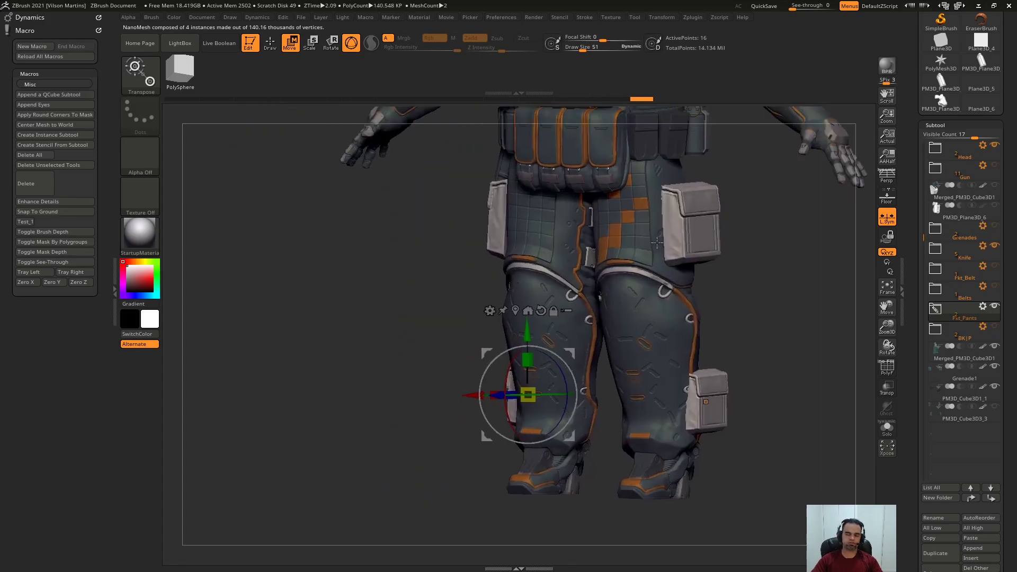
pyautogui.keyDown('alt'); pyautogui.moveTo(634, 258); pyautogui.dragTo(518, 228); pyautogui.keyUp('alt')
pyautogui.press('q')
# Collapse the subtool list and bring up the NanoMesh settings of the pouch instances
pyautogui.click(952, 124)
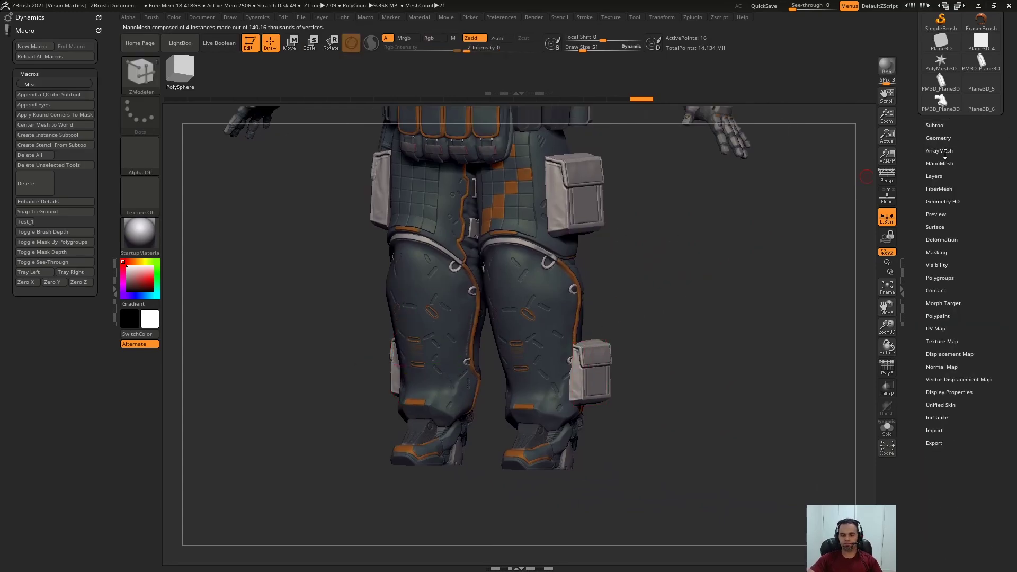
pyautogui.click(940, 164)
pyautogui.click(961, 151)
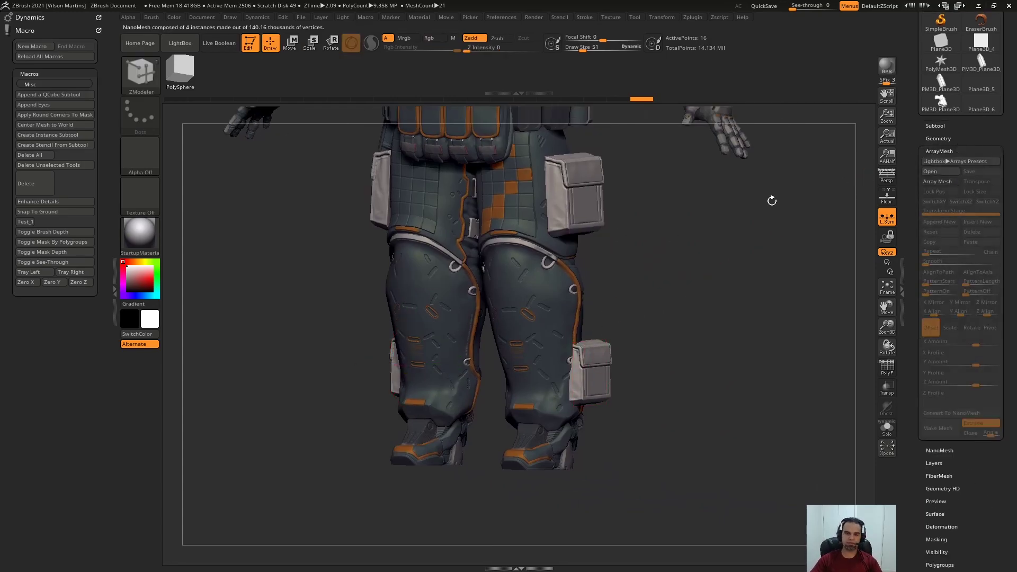
pyautogui.click(971, 151)
pyautogui.click(948, 177)
pyautogui.moveTo(816, 284); pyautogui.dragTo(768, 297)
pyautogui.click(940, 163)
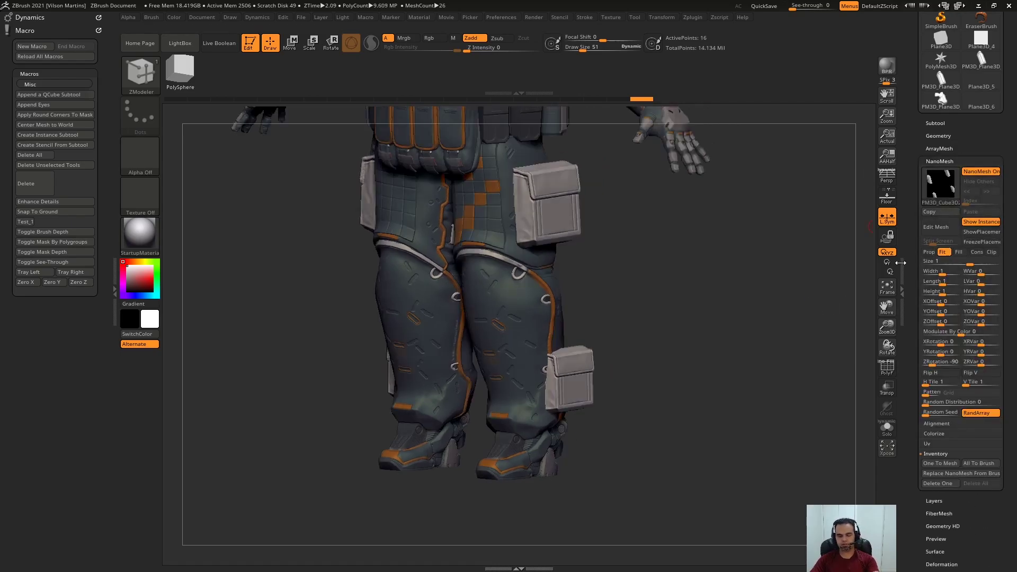
pyautogui.press('Print')
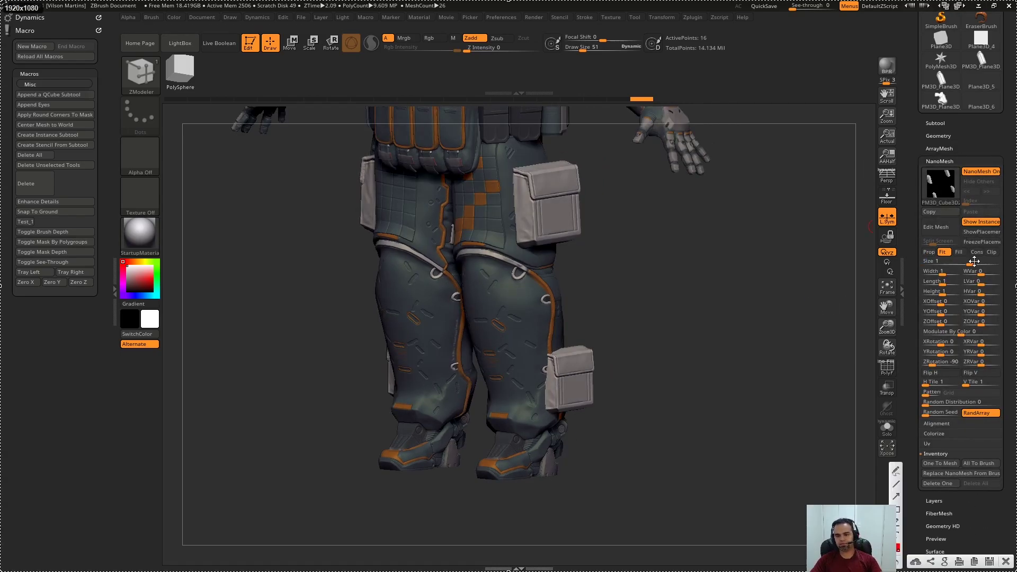
pyautogui.press('Escape')
# Set the pouch instances' NanoMesh placement to Prop and their Z rotation to 90, with the pouches isolated
pyautogui.click(931, 254)
pyautogui.click(941, 254)
pyautogui.click(931, 255)
pyautogui.click(671, 219)
pyautogui.keyDown('alt'); pyautogui.moveTo(696, 260); pyautogui.dragTo(694, 284); pyautogui.keyUp('alt')
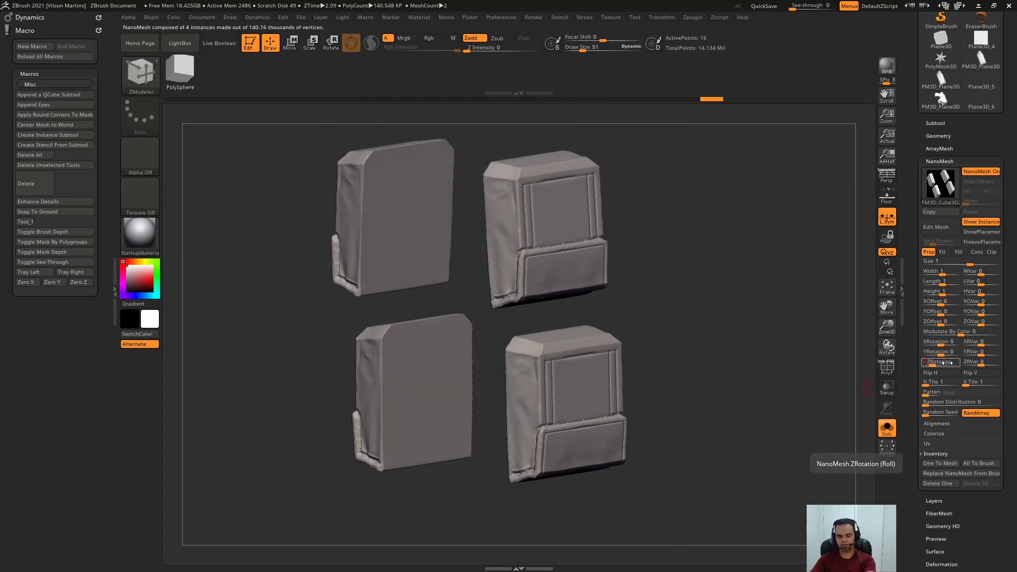
pyautogui.moveTo(937, 360); pyautogui.dragTo(951, 361)
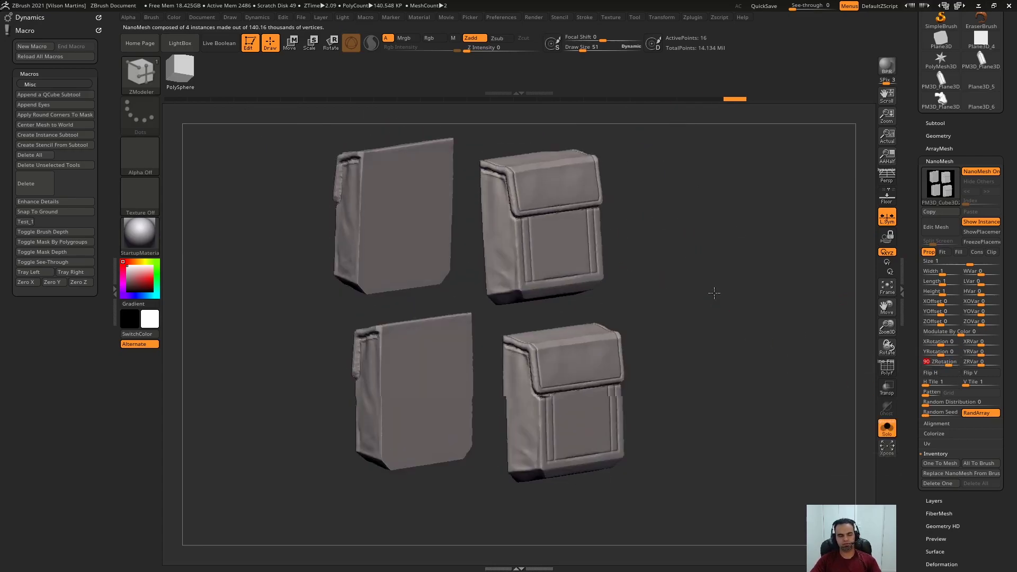
# Try rotating the pouch instances with the gizmo
pyautogui.moveTo(738, 263); pyautogui.dragTo(464, 347)
pyautogui.press('r')
pyautogui.moveTo(418, 385); pyautogui.dragTo(424, 376)
pyautogui.press('q')
pyautogui.moveTo(656, 320)
pyautogui.mouseDown()
pyautogui.moveTo(666, 322)
pyautogui.moveTo(645, 335)
pyautogui.mouseUp()
pyautogui.hotkey('ctrl', 'z')
# Mask the pouch instances so only the lower pair can be transformed, and bring up the Move gizmo on it
pyautogui.keyDown('ctrl'); pyautogui.moveTo(537, 335); pyautogui.dragTo(496, 496); pyautogui.keyUp('ctrl')
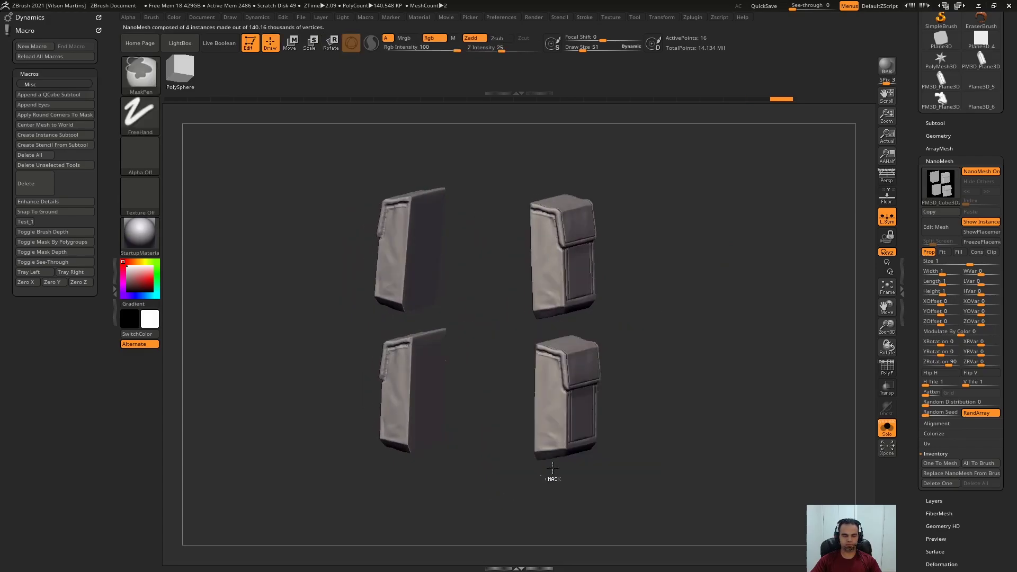
pyautogui.moveTo(673, 365); pyautogui.dragTo(647, 344)
pyautogui.keyDown('ctrl'); pyautogui.click(643, 343); pyautogui.keyUp('ctrl')
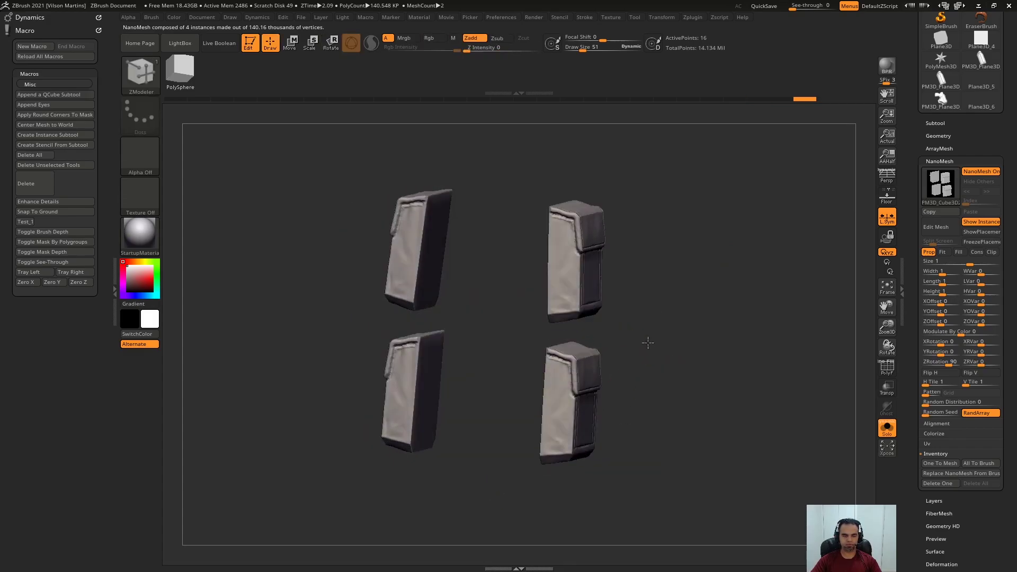
pyautogui.keyDown('ctrl'); pyautogui.moveTo(502, 469); pyautogui.dragTo(616, 390); pyautogui.keyUp('ctrl')
pyautogui.keyDown('ctrl'); pyautogui.moveTo(651, 332); pyautogui.dragTo(530, 374); pyautogui.keyUp('ctrl')
pyautogui.press('w')
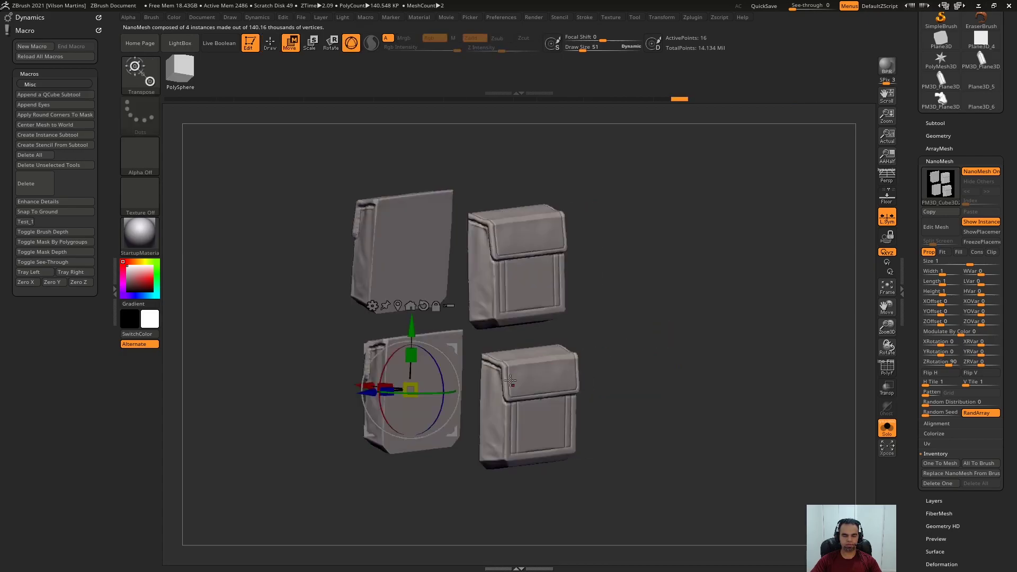
# Try moving and scaling the lower pair of pouch instances in Prop placement mode
pyautogui.moveTo(404, 385); pyautogui.dragTo(698, 324)
pyautogui.hotkey('ctrl', 'z')
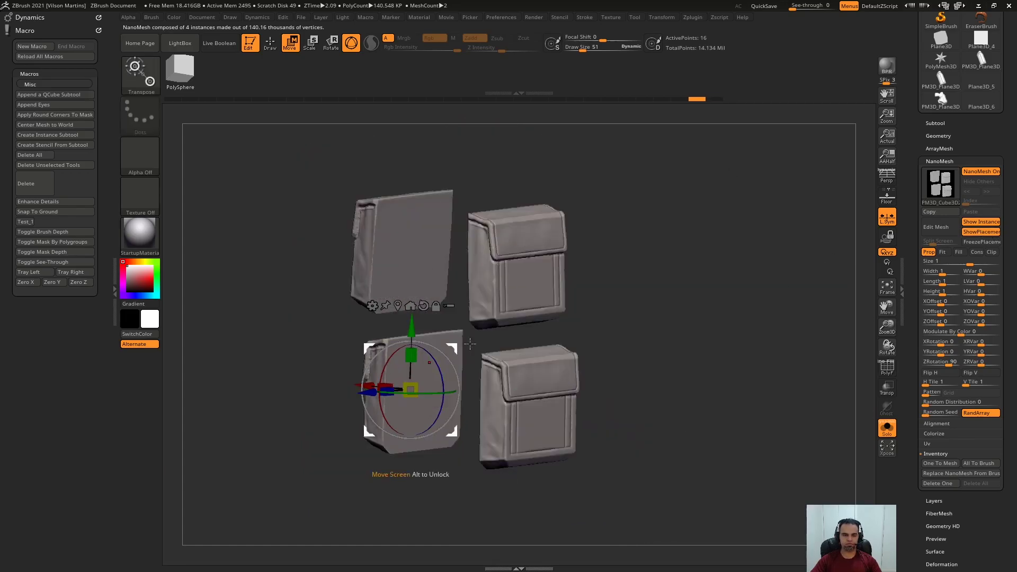
pyautogui.moveTo(418, 387)
pyautogui.mouseDown()
pyautogui.moveTo(493, 349)
pyautogui.moveTo(335, 393)
pyautogui.moveTo(432, 379)
pyautogui.mouseUp()
pyautogui.moveTo(705, 300); pyautogui.dragTo(683, 310)
pyautogui.hotkey('ctrl', 'z')
pyautogui.moveTo(413, 388); pyautogui.dragTo(715, 233)
pyautogui.hotkey('ctrl', 'z')
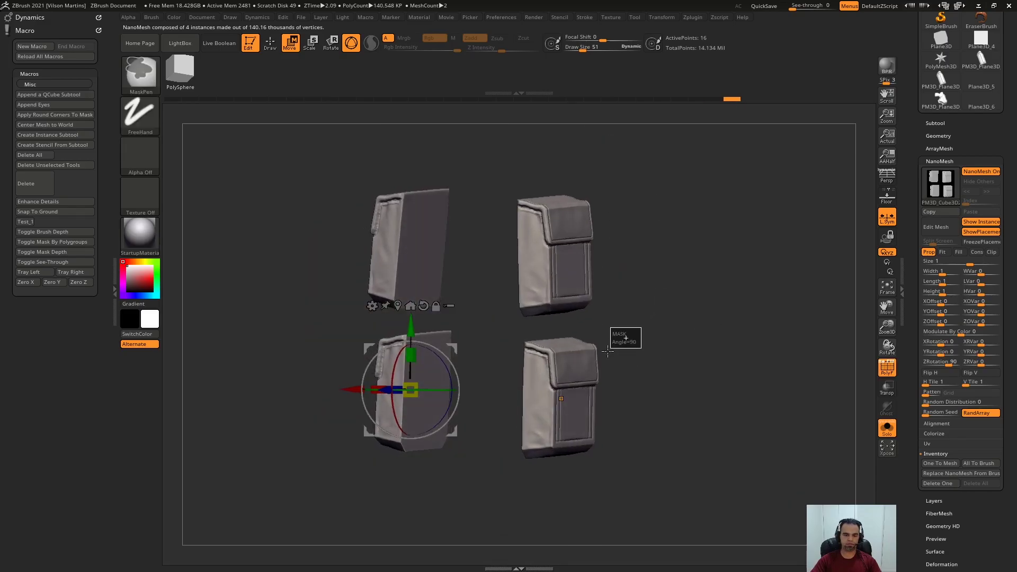
pyautogui.moveTo(410, 391); pyautogui.dragTo(463, 369)
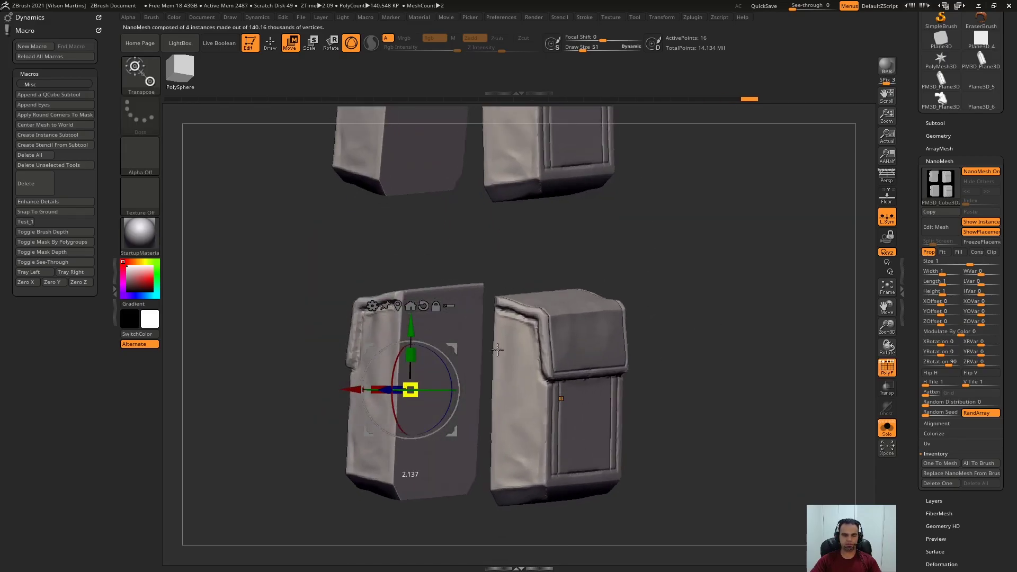
pyautogui.hotkey('ctrl', 'z')
pyautogui.press('q')
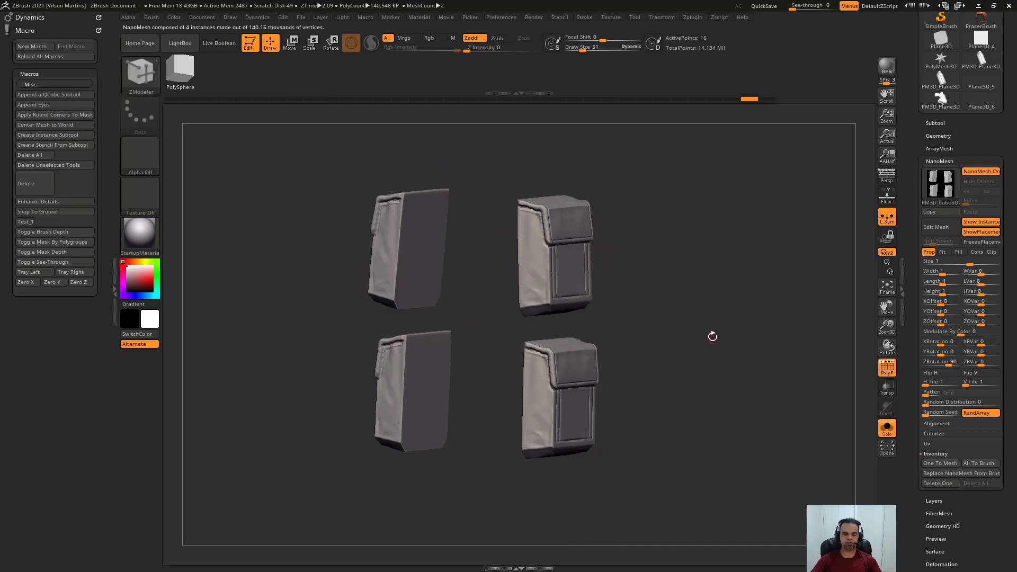
# Set the NanoMesh placement mode to Fit and compare the pouch instances with their placement polygons
pyautogui.moveTo(690, 308); pyautogui.dragTo(697, 275)
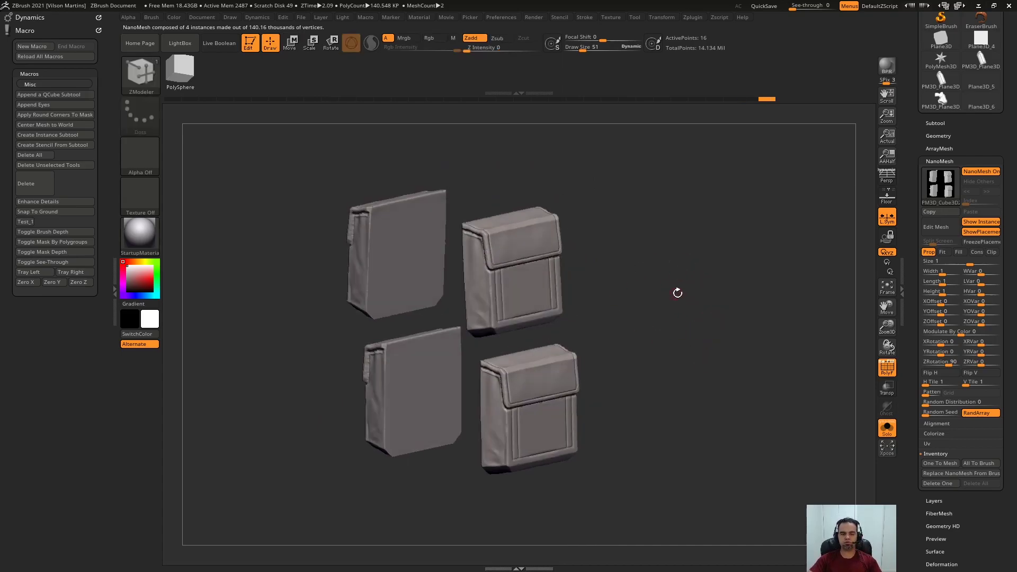
pyautogui.moveTo(816, 259); pyautogui.dragTo(842, 265)
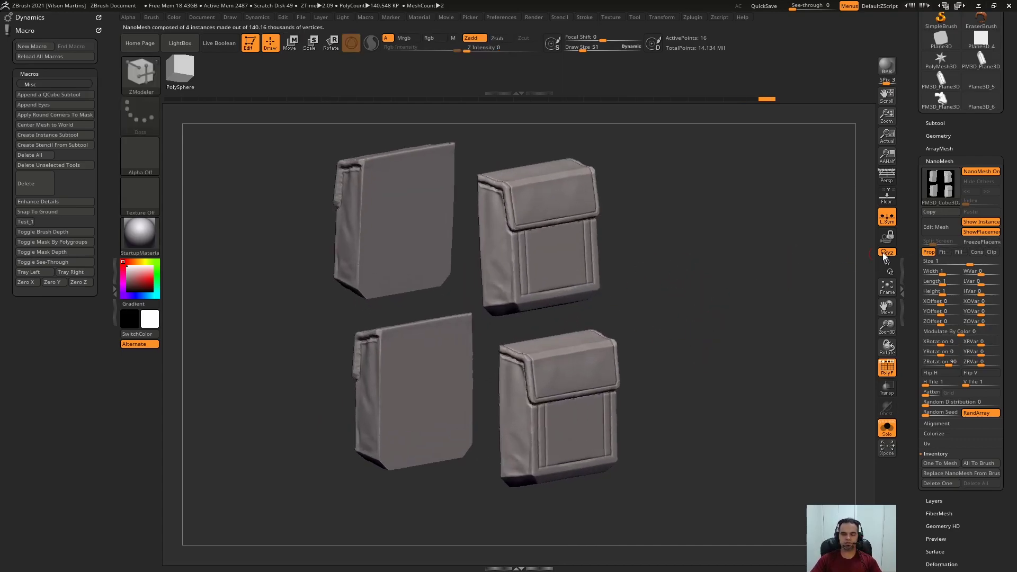
pyautogui.click(943, 253)
pyautogui.moveTo(756, 397); pyautogui.dragTo(525, 318)
pyautogui.moveTo(919, 282); pyautogui.dragTo(935, 260)
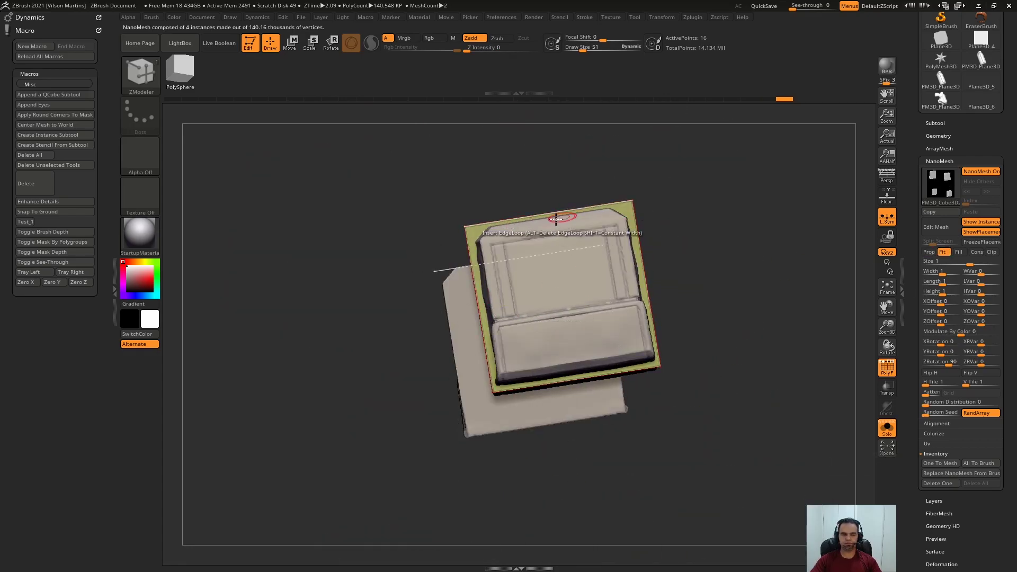
pyautogui.moveTo(664, 372); pyautogui.dragTo(603, 227)
pyautogui.keyDown('alt'); pyautogui.moveTo(722, 355); pyautogui.dragTo(679, 283); pyautogui.keyUp('alt')
pyautogui.press('w')
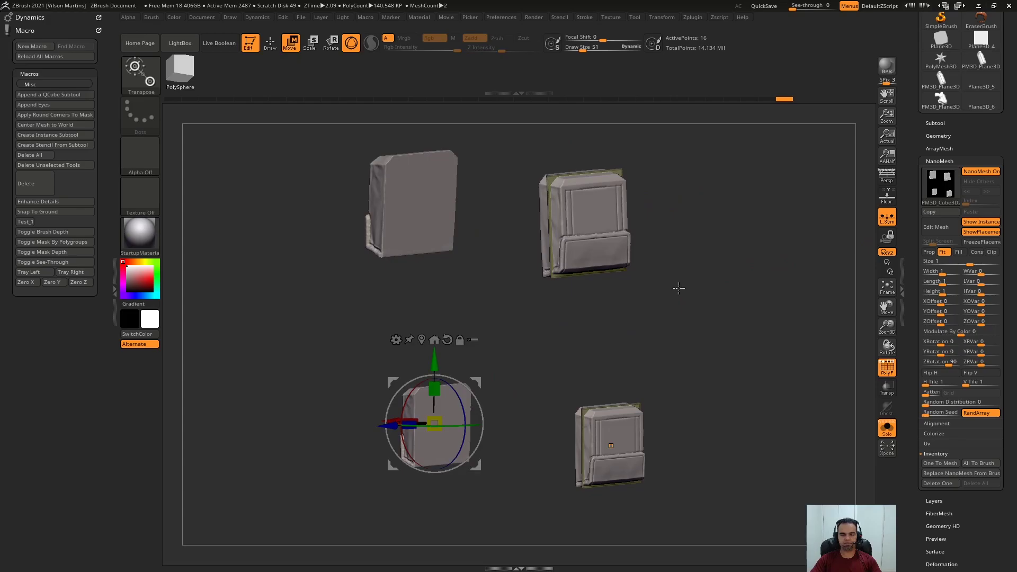
# Try moving individual pouch instances with the gizmo in Fit placement mode, masking the lower ones in between
pyautogui.moveTo(435, 424)
pyautogui.mouseDown()
pyautogui.moveTo(513, 365)
pyautogui.moveTo(568, 350)
pyautogui.moveTo(602, 363)
pyautogui.moveTo(586, 379)
pyautogui.mouseUp()
pyautogui.hotkey('ctrl', 'z')
pyautogui.press('q')
pyautogui.keyDown('ctrl'); pyautogui.moveTo(724, 319); pyautogui.dragTo(512, 528); pyautogui.keyUp('ctrl')
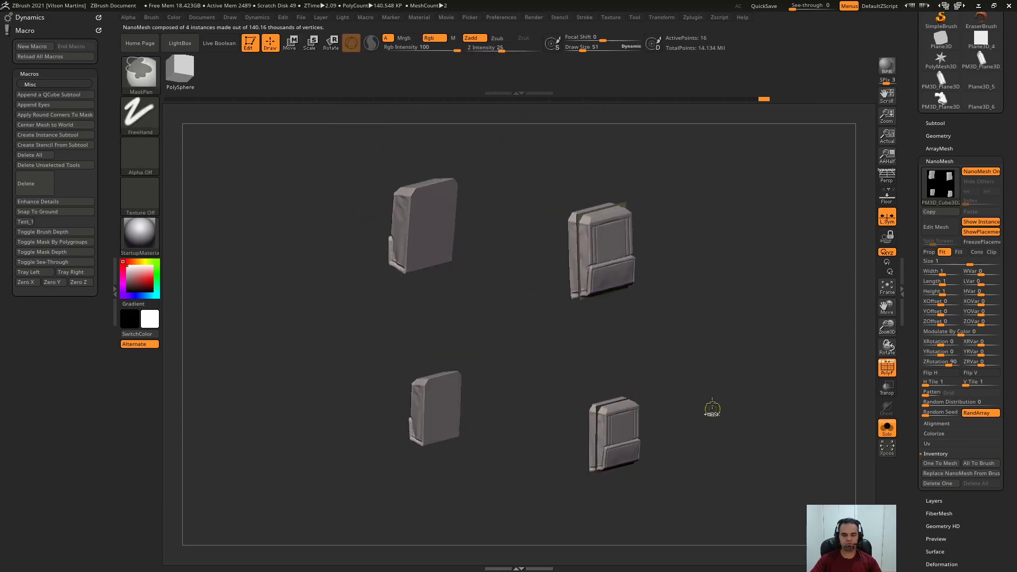
pyautogui.press('w')
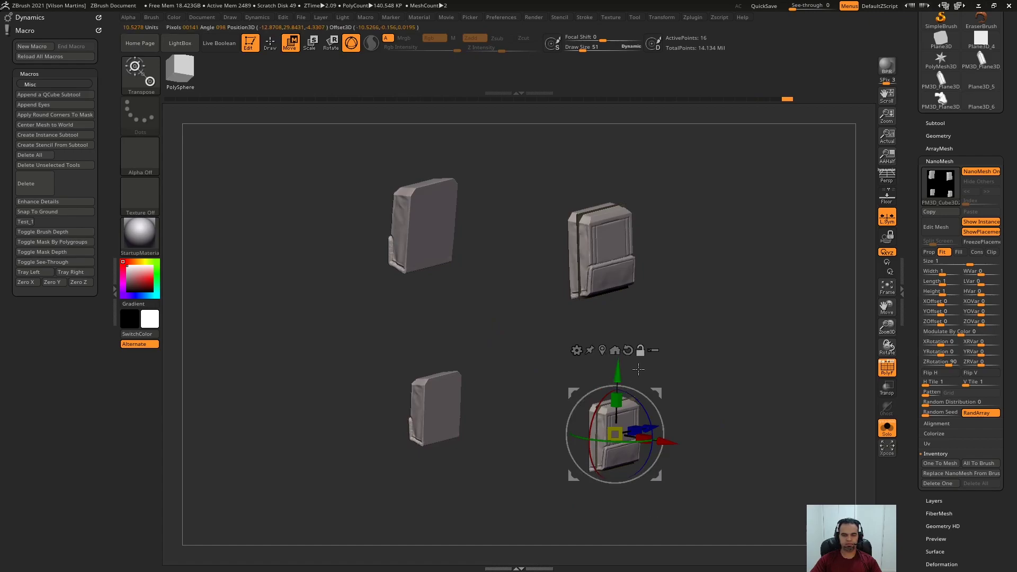
pyautogui.moveTo(624, 422)
pyautogui.mouseDown()
pyautogui.moveTo(594, 427)
pyautogui.moveTo(648, 423)
pyautogui.moveTo(637, 422)
pyautogui.mouseUp()
pyautogui.hotkey('ctrl', 'z')
pyautogui.keyDown('ctrl'); pyautogui.moveTo(713, 168); pyautogui.dragTo(546, 328); pyautogui.keyUp('ctrl')
pyautogui.moveTo(786, 277); pyautogui.dragTo(734, 249)
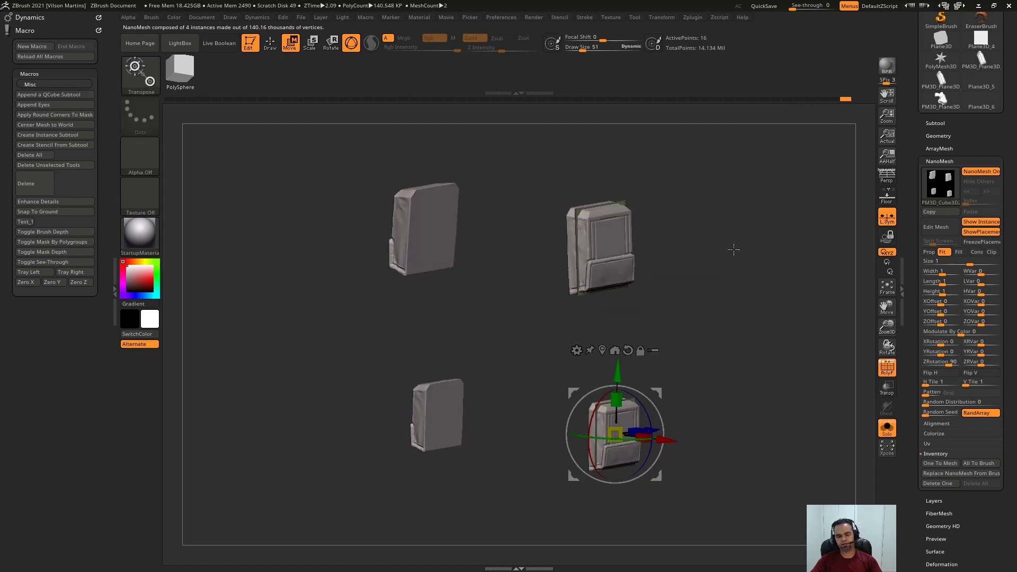
# Outline the upper pouch's placement polygon on a temporary screen capture, and return to drawing mode
pyautogui.press('Print')
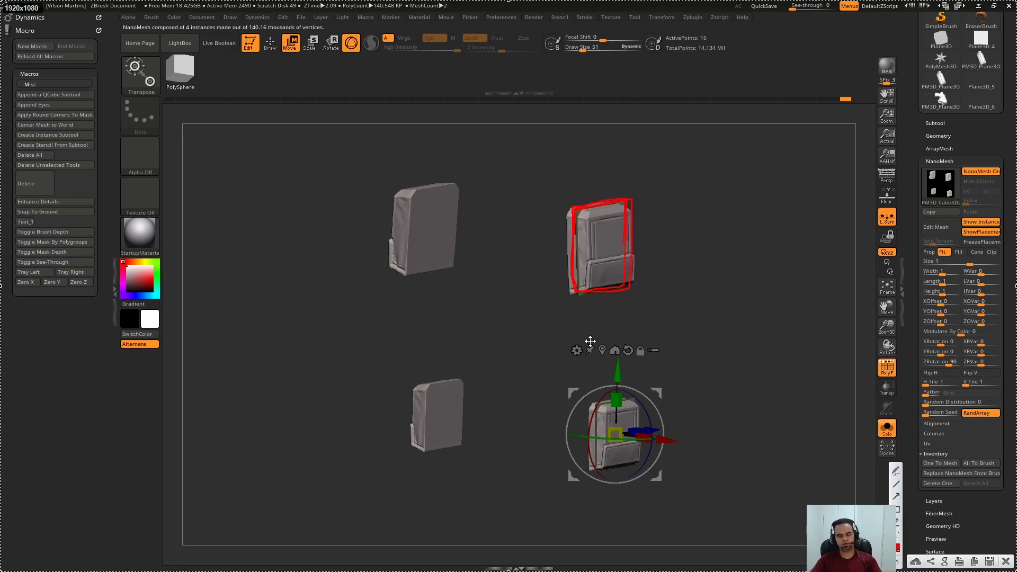
pyautogui.press('Escape')
pyautogui.press('q')
pyautogui.press('w')
pyautogui.press('q')
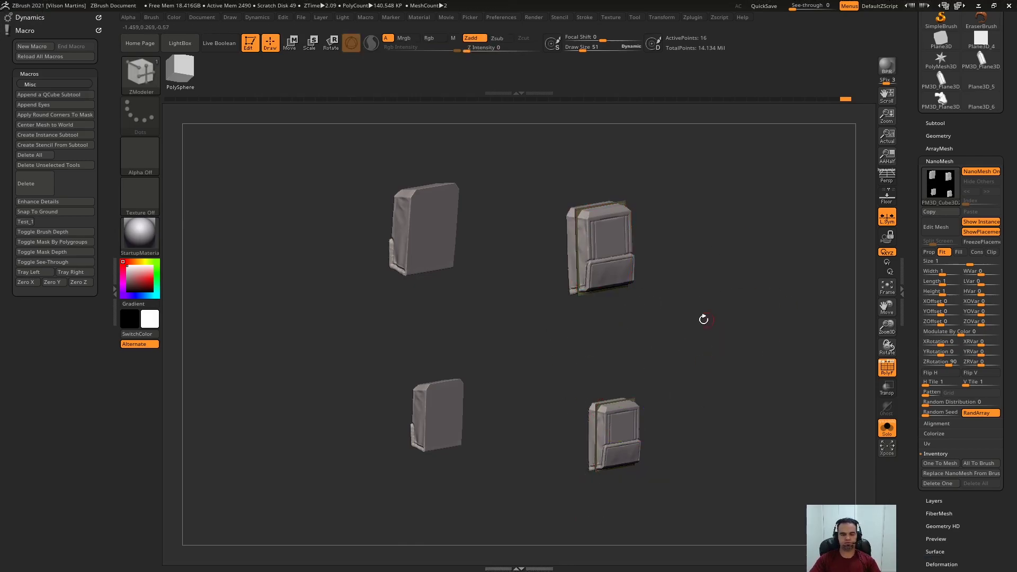
# Compare Prop with Fit placement, keep Fit, and set the NanoMesh Z Rotation to -90
pyautogui.click(930, 253)
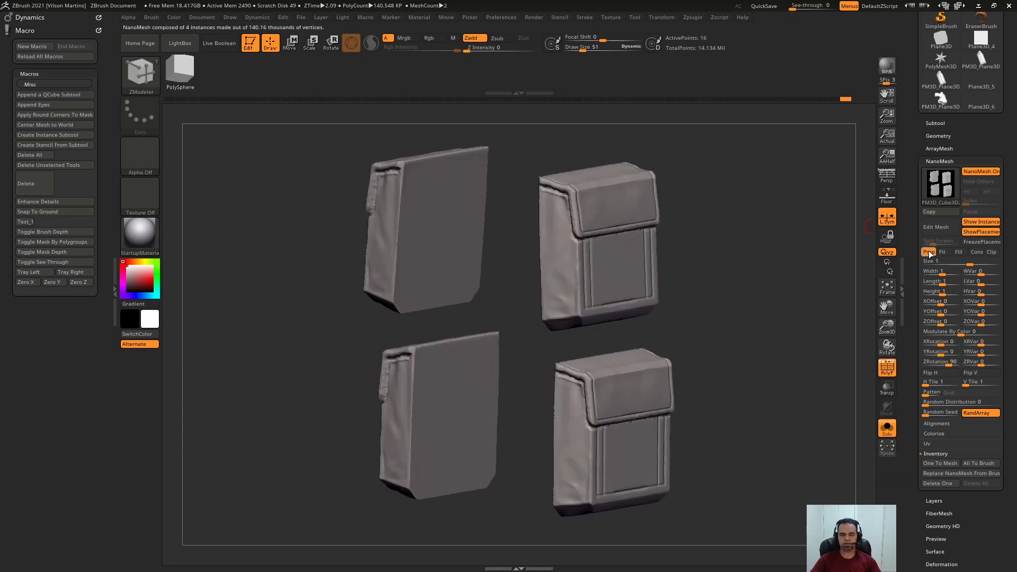
pyautogui.click(943, 253)
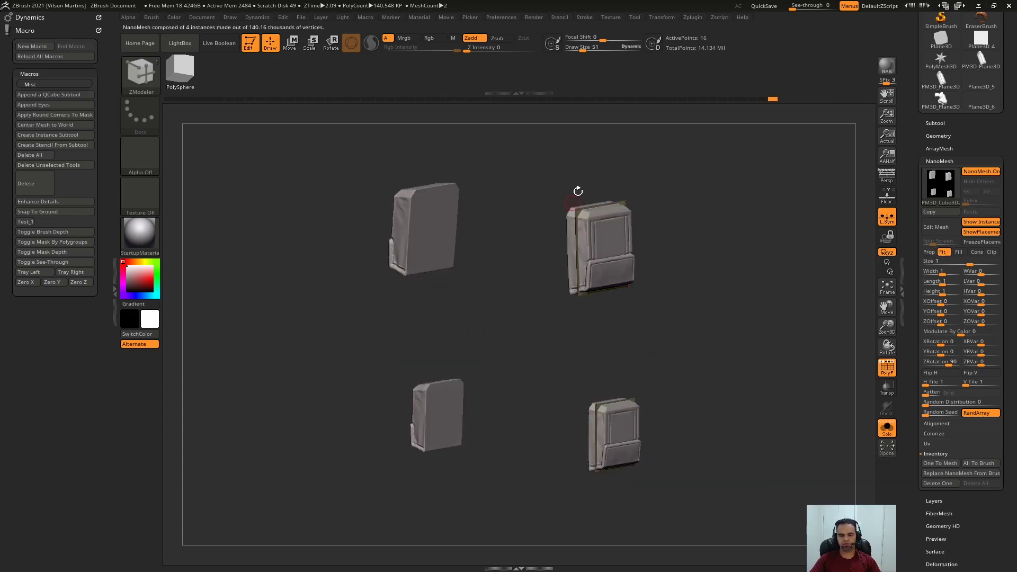
pyautogui.moveTo(956, 362); pyautogui.dragTo(956, 360)
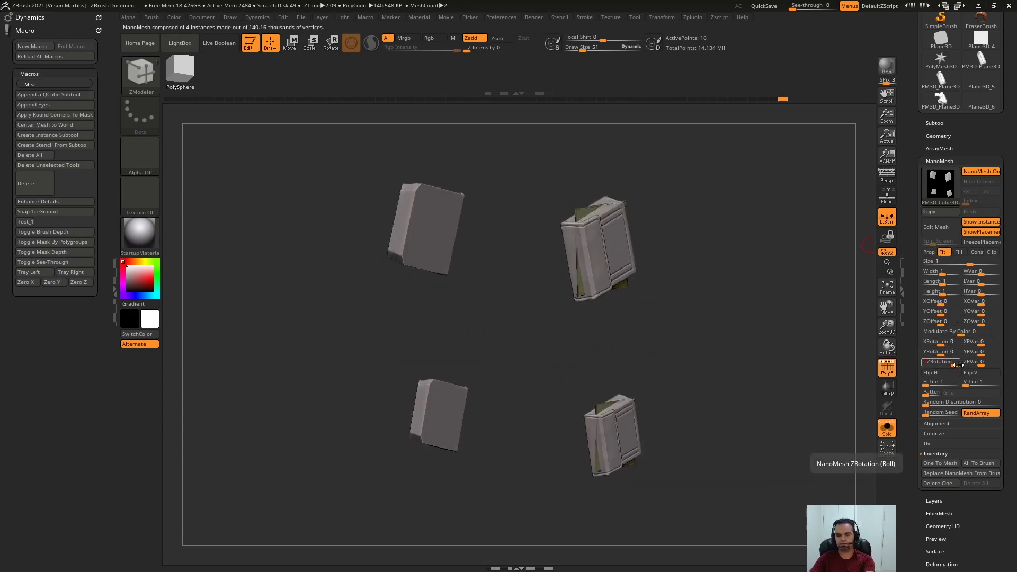
pyautogui.write('-90')
pyautogui.press('Return')
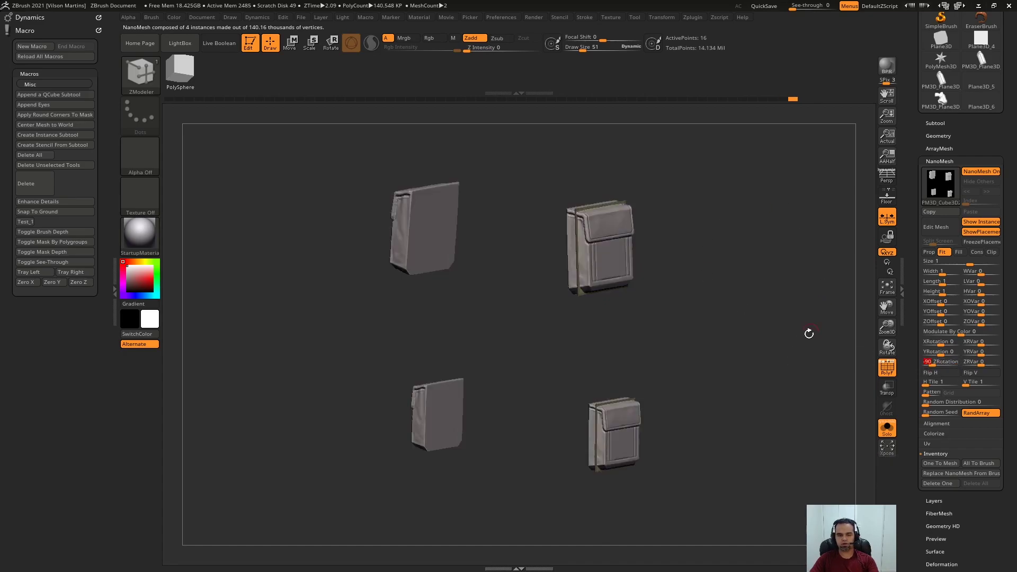
pyautogui.click(927, 374)
pyautogui.click(950, 366)
pyautogui.write('-90')
pyautogui.press('Return')
# Mask all pouch instances except the lower pair, and adjust that pair against the calves with the gizmo
pyautogui.moveTo(780, 286); pyautogui.dragTo(737, 318)
pyautogui.keyDown('ctrl'); pyautogui.moveTo(541, 291); pyautogui.dragTo(713, 436); pyautogui.keyUp('ctrl')
pyautogui.keyDown('ctrl'); pyautogui.click(713, 335); pyautogui.keyUp('ctrl')
pyautogui.press('e')
pyautogui.keyDown('alt'); pyautogui.moveTo(713, 335); pyautogui.dragTo(593, 360); pyautogui.keyUp('alt')
pyautogui.moveTo(578, 302); pyautogui.dragTo(576, 289)
pyautogui.moveTo(618, 346); pyautogui.dragTo(608, 348)
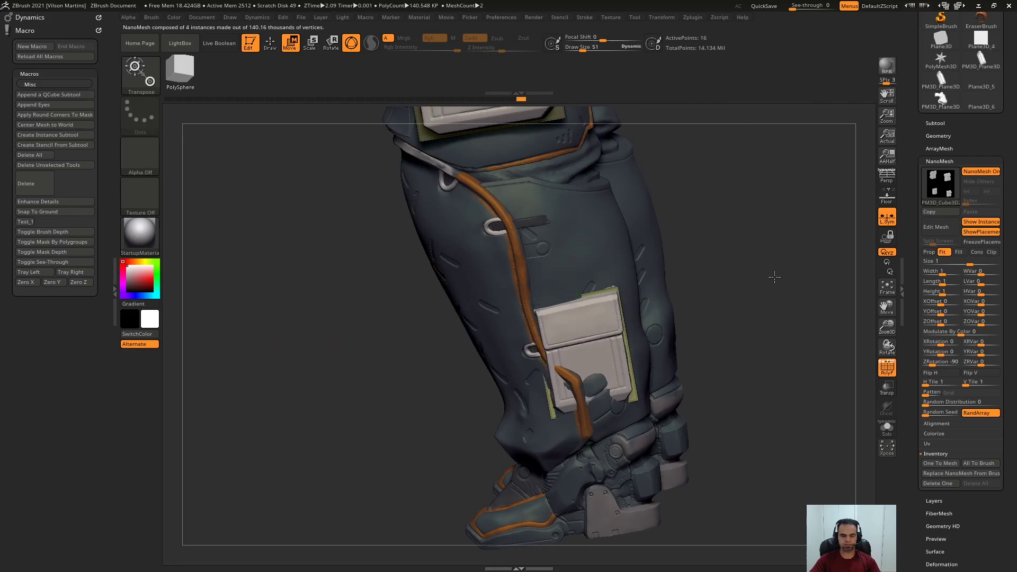
# Mask the thigh pouch and check how the pouches sit around the legs
pyautogui.moveTo(768, 279); pyautogui.dragTo(813, 282)
pyautogui.keyDown('alt'); pyautogui.moveTo(703, 358); pyautogui.dragTo(691, 425); pyautogui.keyUp('alt')
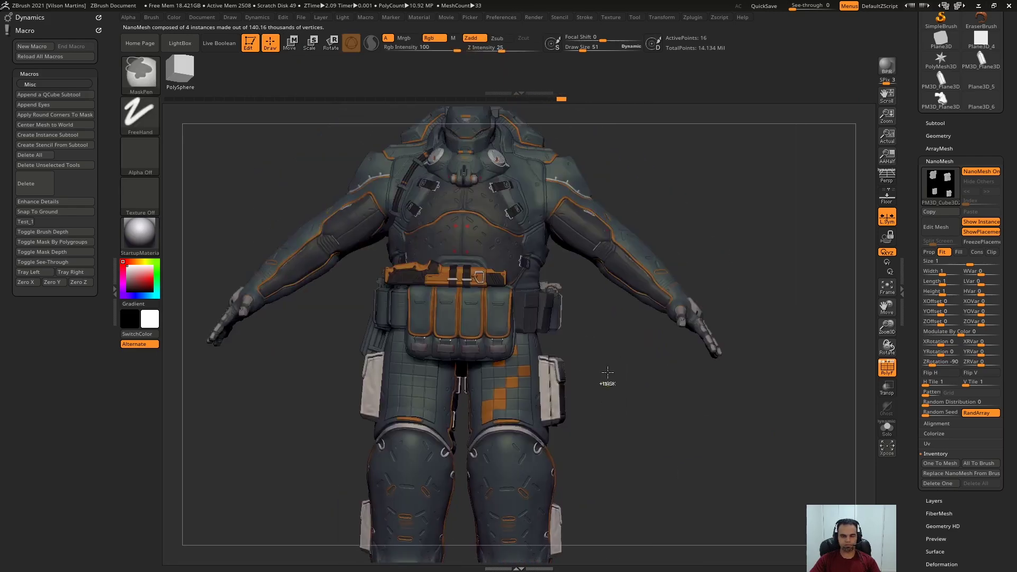
pyautogui.keyDown('ctrl'); pyautogui.moveTo(628, 320); pyautogui.dragTo(527, 448); pyautogui.keyUp('ctrl')
pyautogui.moveTo(657, 403); pyautogui.dragTo(629, 412)
pyautogui.keyDown('alt'); pyautogui.moveTo(630, 412); pyautogui.dragTo(636, 340); pyautogui.keyUp('alt')
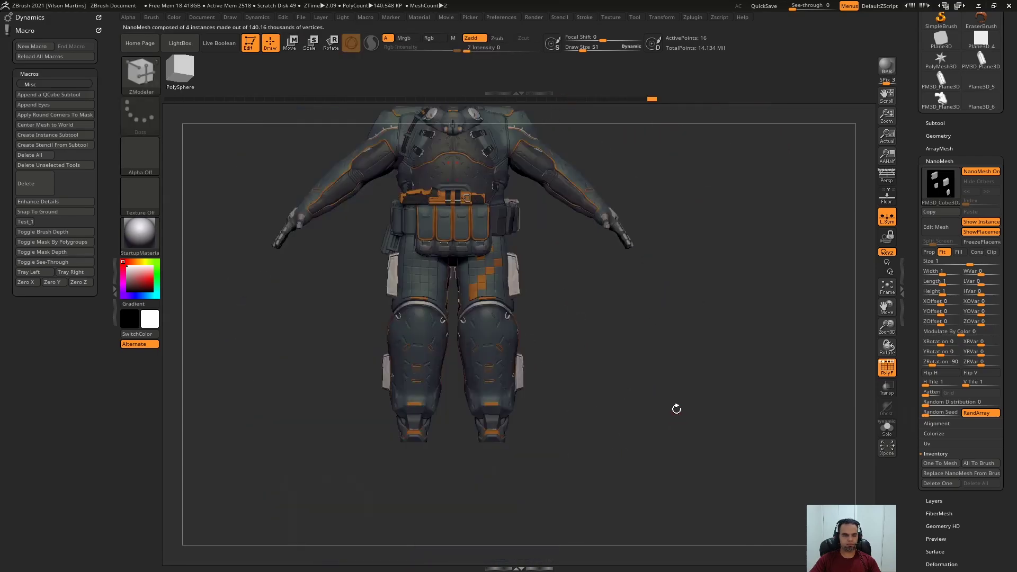
pyautogui.moveTo(676, 408)
pyautogui.mouseDown()
pyautogui.moveTo(685, 332)
pyautogui.moveTo(868, 216)
pyautogui.mouseUp()
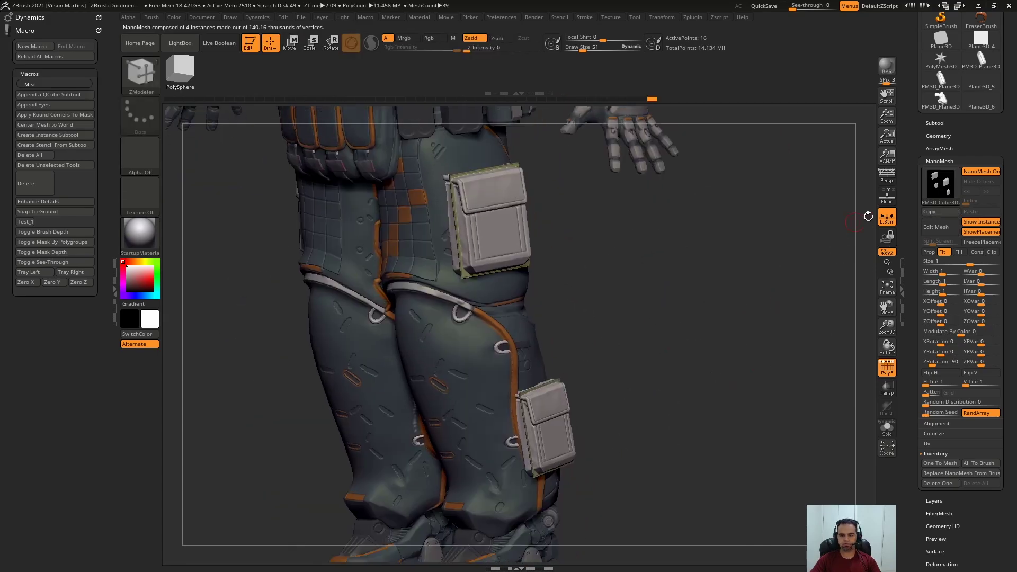
# Open the pouch's source mesh for editing and set up the DamStandard brush to paint colour only
pyautogui.click(936, 227)
pyautogui.moveTo(688, 191); pyautogui.dragTo(758, 277)
pyautogui.press('s')
pyautogui.moveTo(704, 231)
pyautogui.mouseDown()
pyautogui.moveTo(683, 166)
pyautogui.moveTo(399, 131)
pyautogui.mouseUp()
pyautogui.hotkey('shift', 'f')
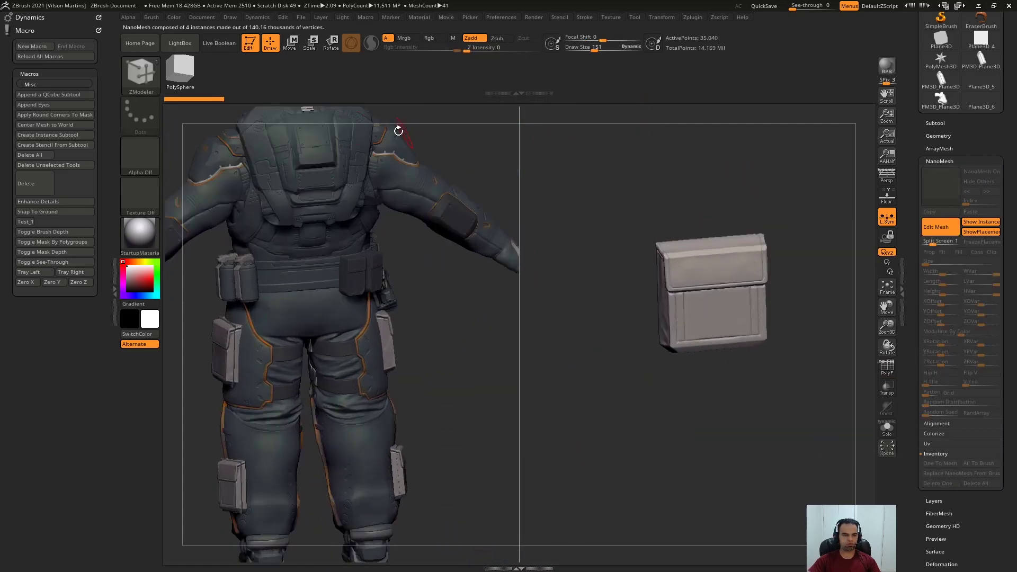
pyautogui.press('b')
pyautogui.press('d')
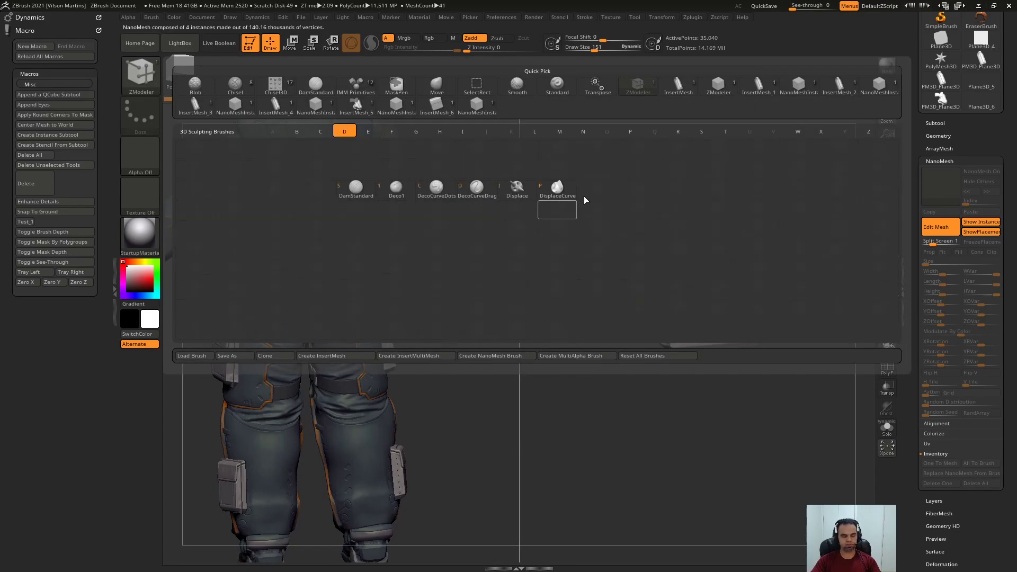
pyautogui.press('s')
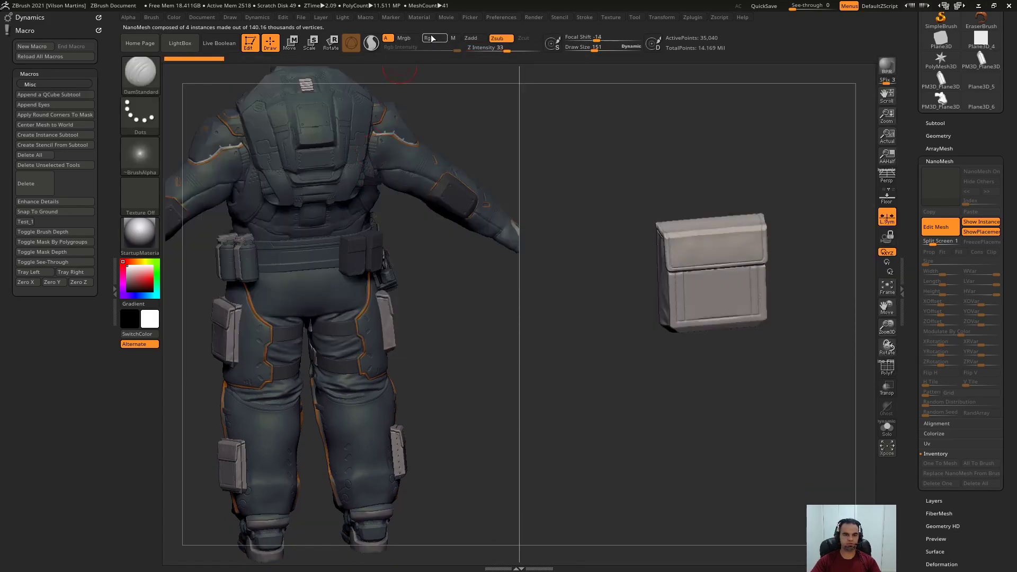
pyautogui.click(501, 42)
# Colour the pouch with the suit's dark blue and paint orange trim along the flap edges
pyautogui.press('c')
pyautogui.moveTo(343, 325)
pyautogui.mouseDown(button='right')
pyautogui.moveTo(387, 305)
pyautogui.moveTo(347, 318)
pyautogui.mouseUp(button='right')
pyautogui.press('c')
pyautogui.moveTo(686, 242)
pyautogui.mouseDown(button='right')
pyautogui.moveTo(684, 421)
pyautogui.moveTo(792, 232)
pyautogui.moveTo(742, 223)
pyautogui.mouseUp(button='right')
pyautogui.moveTo(754, 220); pyautogui.dragTo(721, 328)
pyautogui.moveTo(722, 327); pyautogui.dragTo(769, 318, button='right')
pyautogui.moveTo(768, 318); pyautogui.dragTo(663, 326)
pyautogui.moveTo(662, 326)
pyautogui.mouseDown(button='right')
pyautogui.moveTo(706, 268)
pyautogui.moveTo(710, 286)
pyautogui.moveTo(714, 236)
pyautogui.mouseUp(button='right')
pyautogui.moveTo(414, 283)
pyautogui.mouseDown(button='right')
pyautogui.moveTo(336, 320)
pyautogui.moveTo(419, 282)
pyautogui.moveTo(236, 313)
pyautogui.mouseUp(button='right')
pyautogui.click(129, 275)
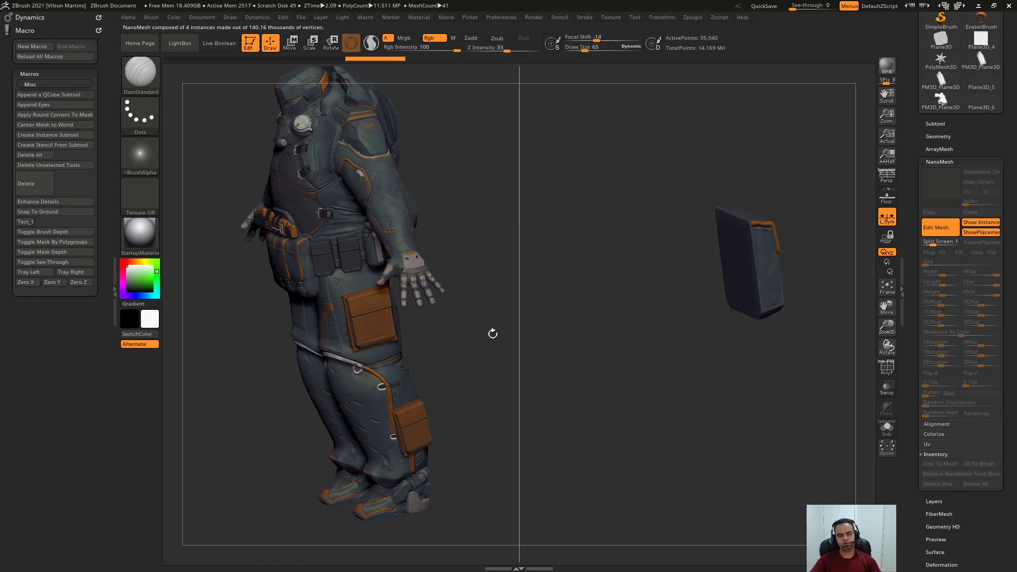
# Leave source-mesh editing and turn on polypaint display for the PM3D_Plane3D_10 subtool
pyautogui.moveTo(492, 334); pyautogui.dragTo(441, 311, button='right')
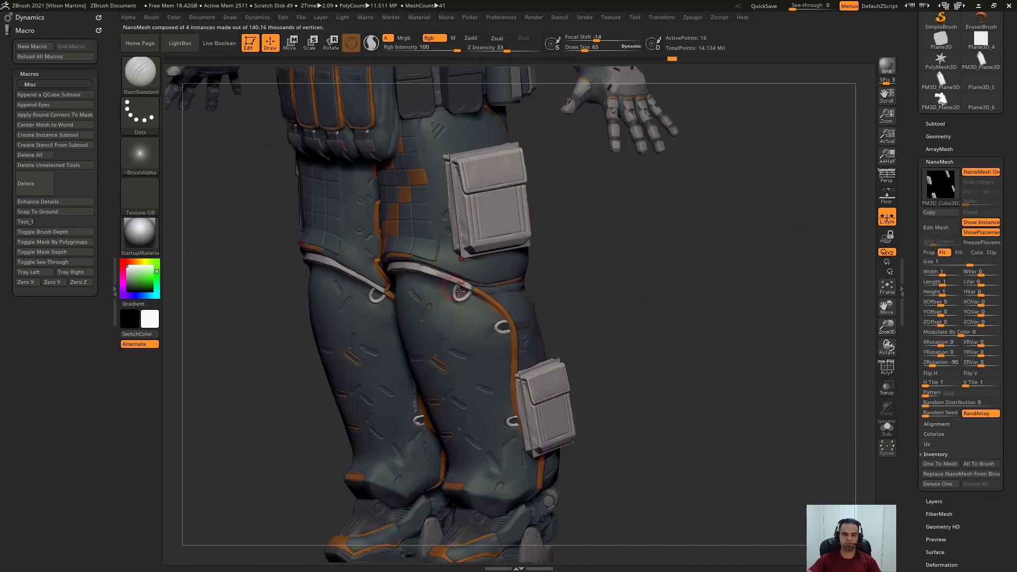
pyautogui.click(959, 123)
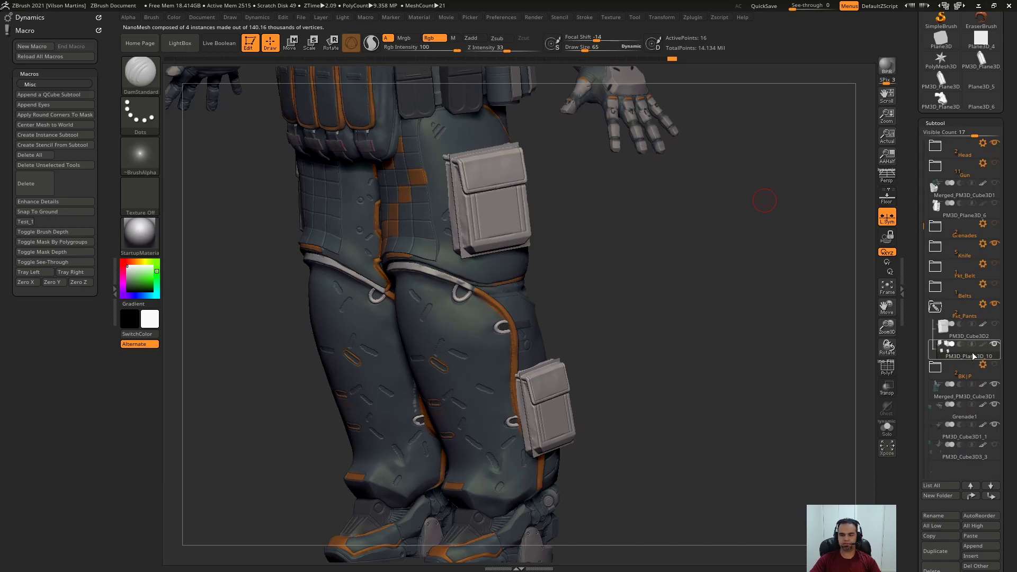
pyautogui.keyDown('alt'); pyautogui.moveTo(760, 345); pyautogui.dragTo(745, 357, button='right'); pyautogui.keyUp('alt')
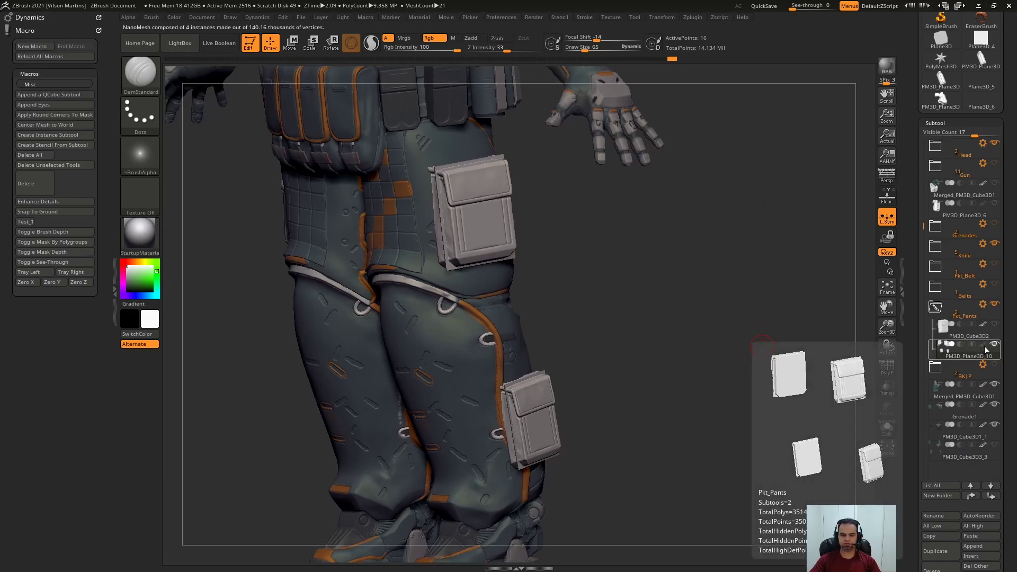
pyautogui.click(984, 345)
pyautogui.click(985, 345)
pyautogui.click(985, 345)
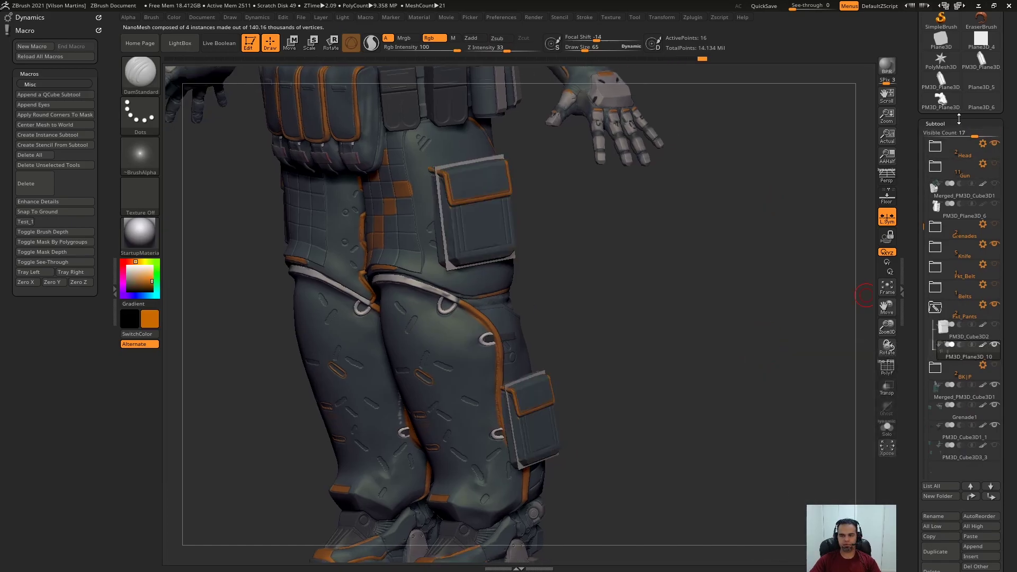
# Reopen the pouch's source mesh for editing and try painting a diagonal orange stripe across its front
pyautogui.click(959, 122)
pyautogui.click(954, 161)
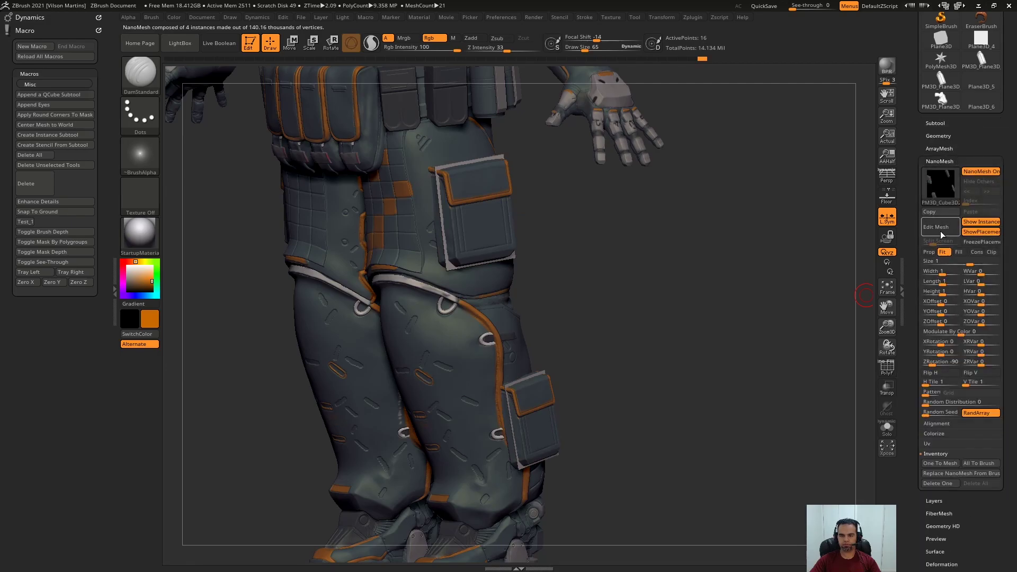
pyautogui.click(942, 233)
pyautogui.moveTo(674, 316); pyautogui.dragTo(792, 249, button='right')
pyautogui.moveTo(766, 298); pyautogui.dragTo(810, 240)
pyautogui.moveTo(407, 326)
pyautogui.mouseDown(button='right')
pyautogui.moveTo(371, 325)
pyautogui.moveTo(411, 331)
pyautogui.mouseUp(button='right')
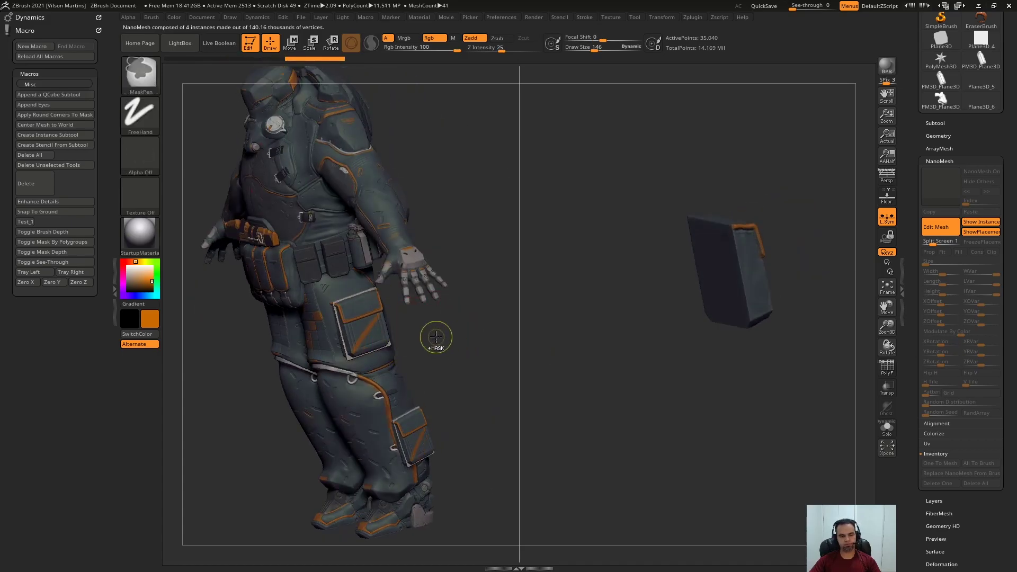
pyautogui.keyDown('ctrl'); pyautogui.moveTo(652, 332); pyautogui.dragTo(675, 288, button='right'); pyautogui.keyUp('ctrl')
pyautogui.moveTo(777, 198)
pyautogui.mouseDown(button='right')
pyautogui.moveTo(708, 285)
pyautogui.moveTo(694, 230)
pyautogui.mouseUp(button='right')
pyautogui.keyDown('ctrl'); pyautogui.moveTo(693, 231); pyautogui.dragTo(692, 257, button='right'); pyautogui.keyUp('ctrl')
pyautogui.moveTo(748, 277); pyautogui.dragTo(712, 248, button='right')
# Leave source-mesh editing and hide the NanoMesh placement polygons on the character
pyautogui.moveTo(923, 82); pyautogui.dragTo(935, 220)
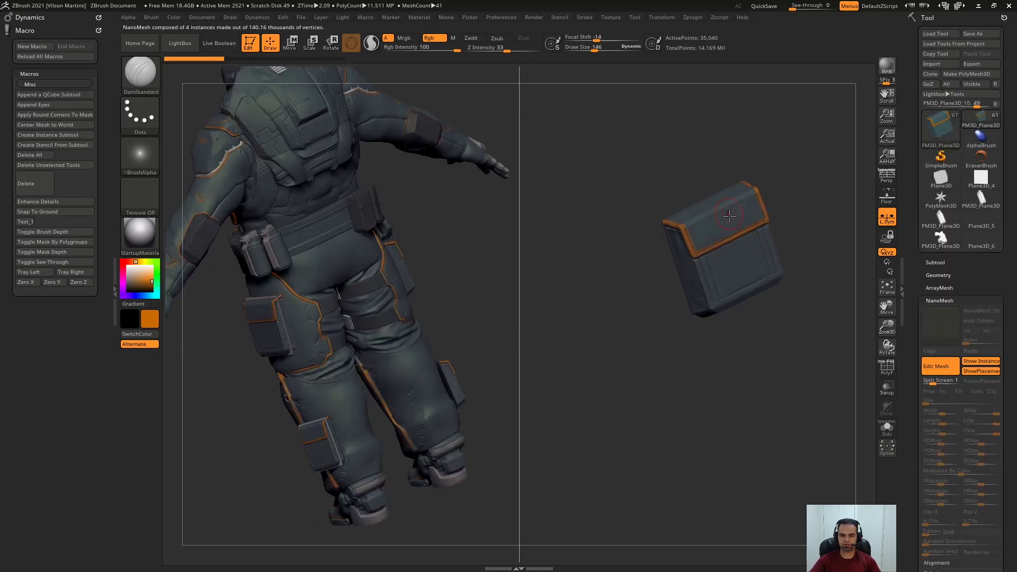
pyautogui.moveTo(728, 213); pyautogui.dragTo(781, 233, button='right')
pyautogui.moveTo(725, 251); pyautogui.dragTo(816, 260, button='right')
pyautogui.click(943, 369)
pyautogui.keyDown('shift'); pyautogui.moveTo(666, 282); pyautogui.dragTo(672, 296, button='right'); pyautogui.keyUp('shift')
pyautogui.keyDown('alt'); pyautogui.moveTo(657, 334); pyautogui.dragTo(609, 245, button='right'); pyautogui.keyUp('alt')
pyautogui.moveTo(603, 192); pyautogui.dragTo(698, 304, button='right')
pyautogui.moveTo(918, 421); pyautogui.dragTo(922, 320)
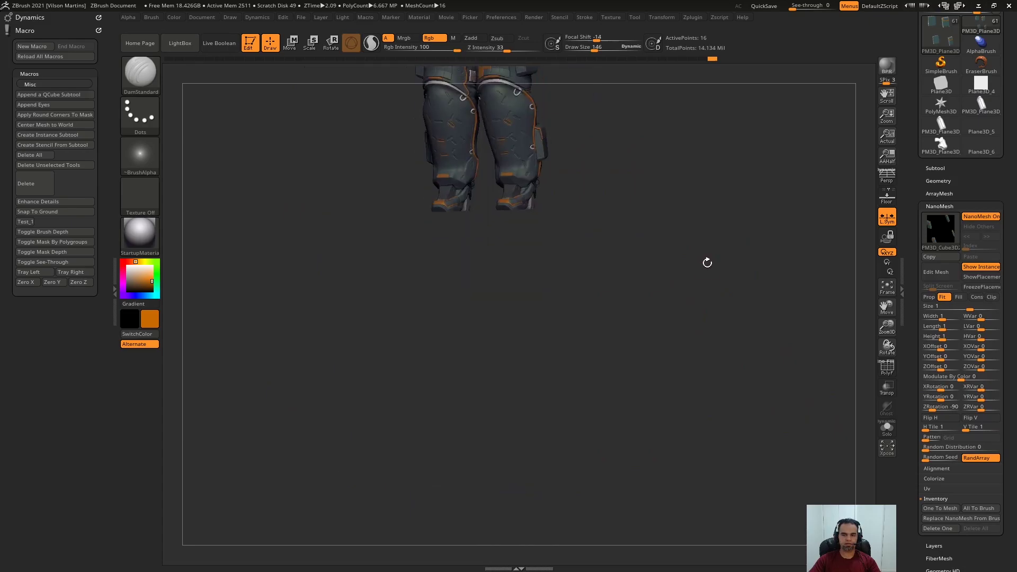
pyautogui.keyDown('shift'); pyautogui.moveTo(706, 263); pyautogui.dragTo(708, 357, button='right'); pyautogui.keyUp('shift')
pyautogui.keyDown('alt'); pyautogui.moveTo(706, 127); pyautogui.dragTo(699, 359, button='right'); pyautogui.keyUp('alt')
pyautogui.keyDown('alt'); pyautogui.moveTo(588, 103); pyautogui.dragTo(708, 220, button='right'); pyautogui.keyUp('alt')
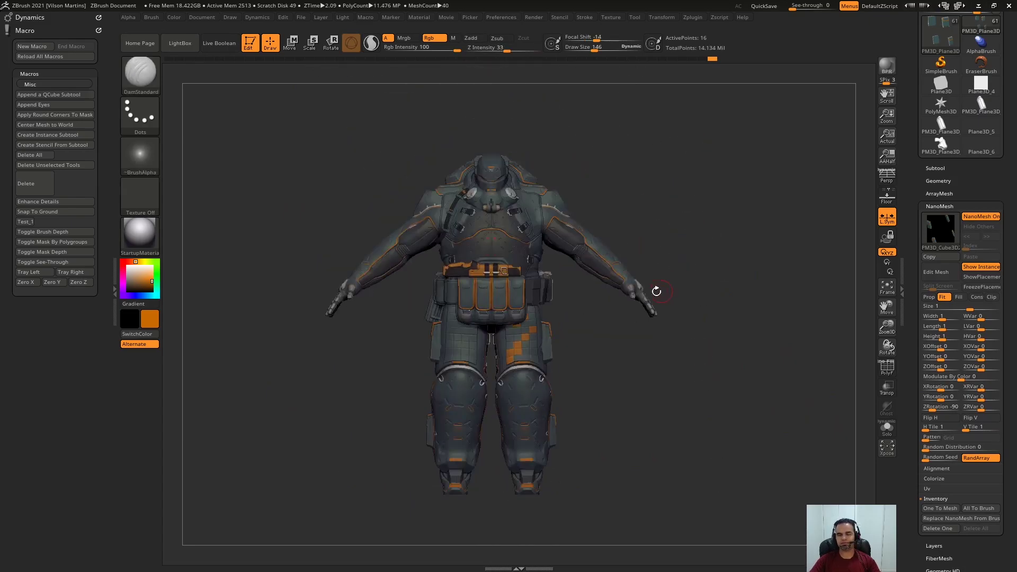
pyautogui.moveTo(583, 398)
pyautogui.keyDown('ctrl'); pyautogui.mouseDown(button='right')
pyautogui.moveTo(593, 363)
pyautogui.moveTo(673, 375)
pyautogui.mouseUp(button='right'); pyautogui.keyUp('ctrl')
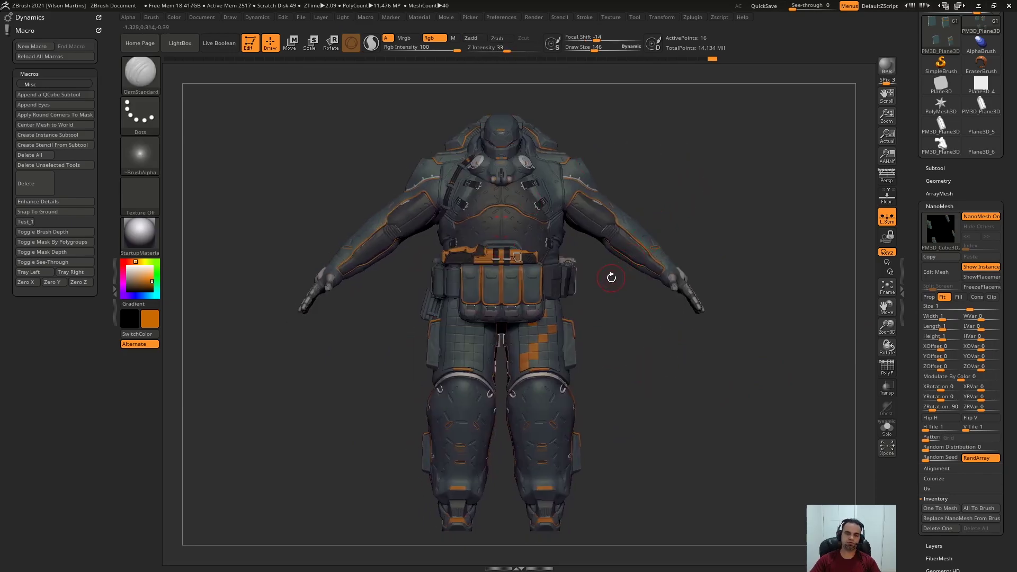